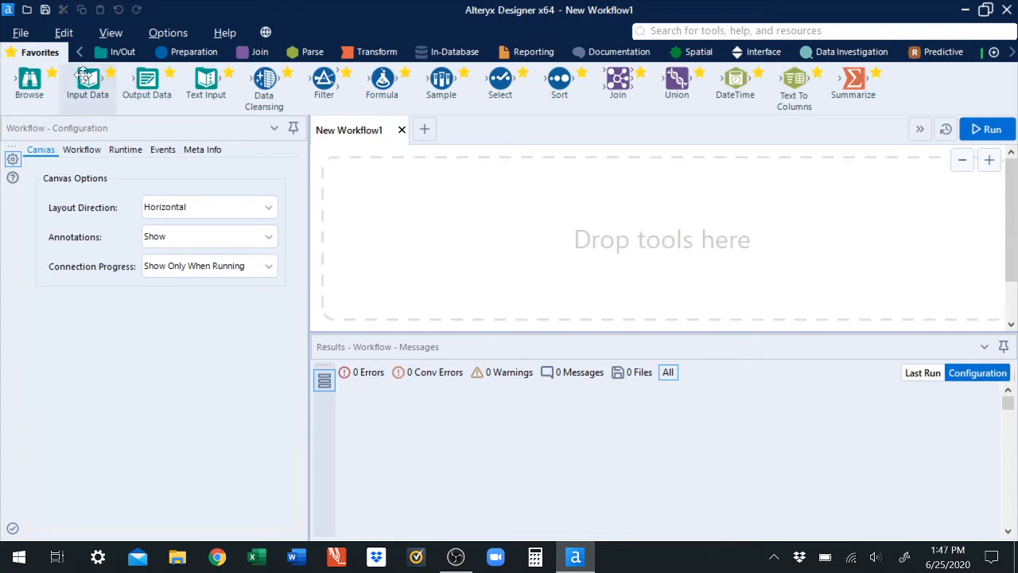
Open the saved workflow file Running Workflow from the Desktop.
click(20, 37)
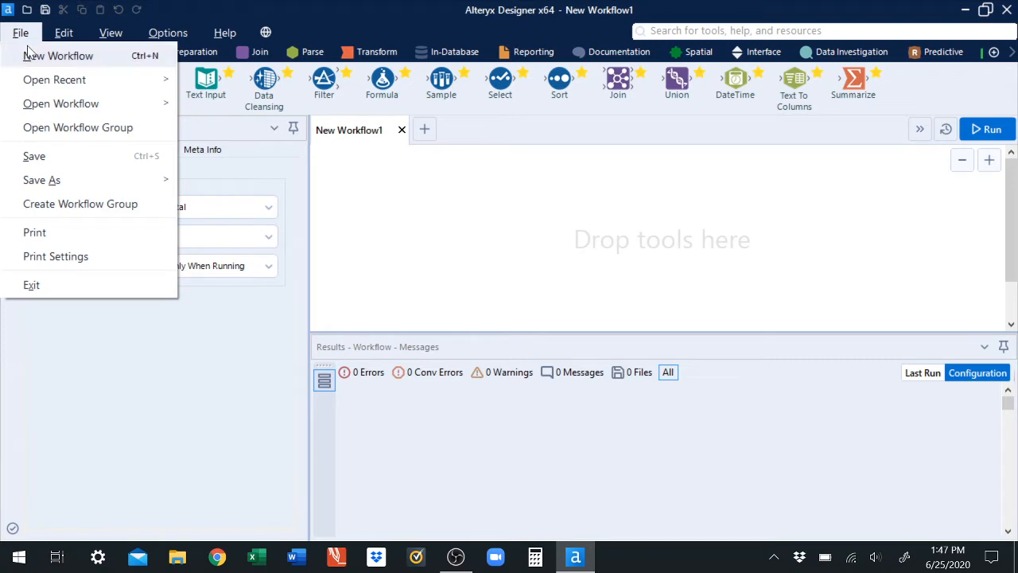
mouse_move(111, 105)
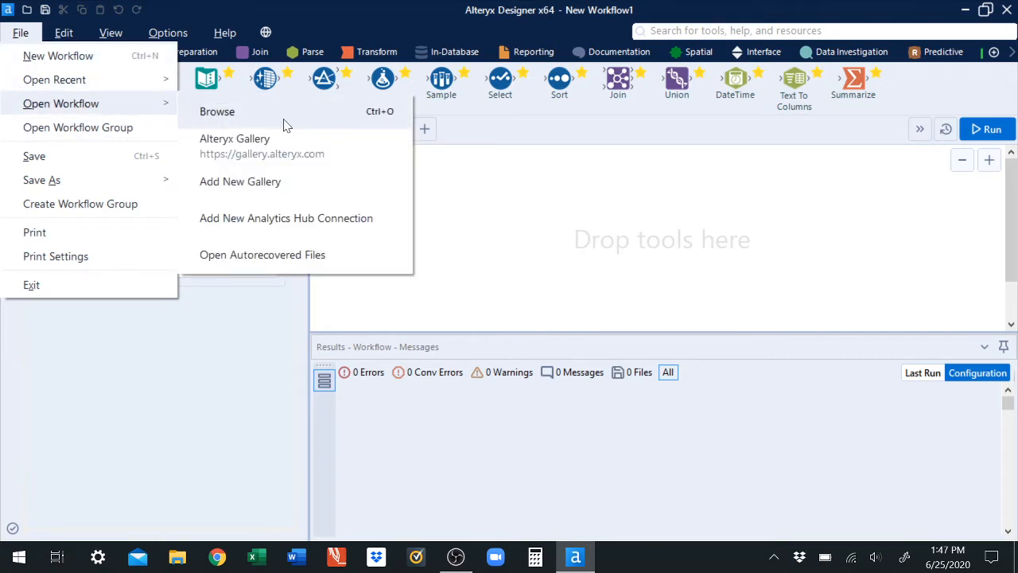
click(238, 113)
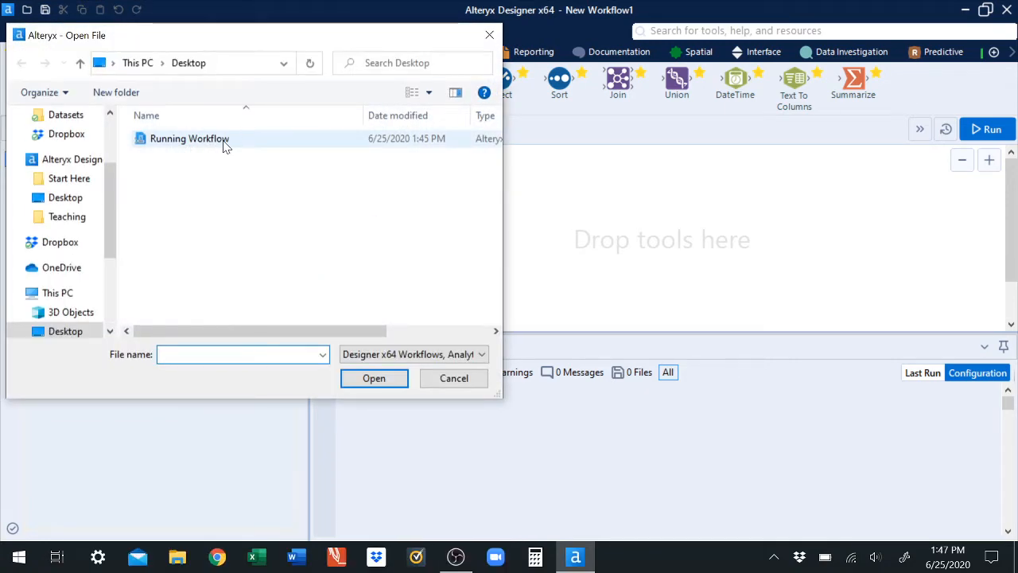
click(225, 144)
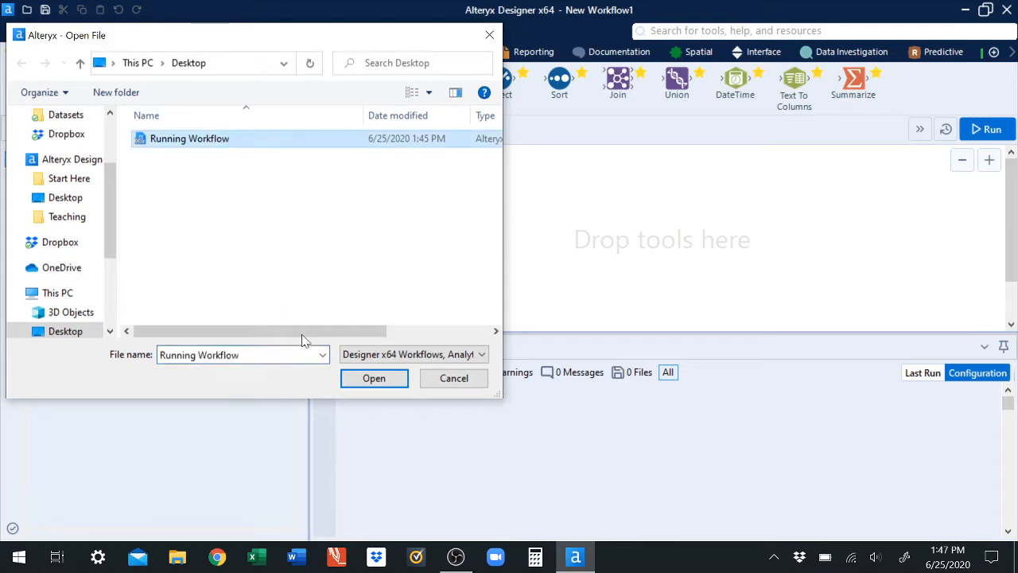
click(372, 380)
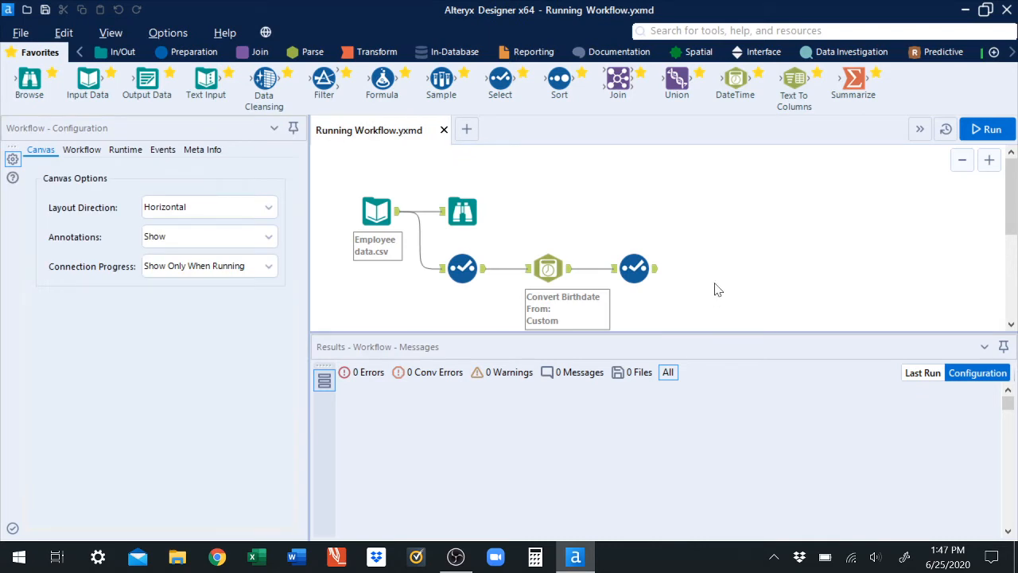
Review the configuration of the Employee data.csv input, the first Select tool, the DateTime tool and the last Select tool.
click(377, 207)
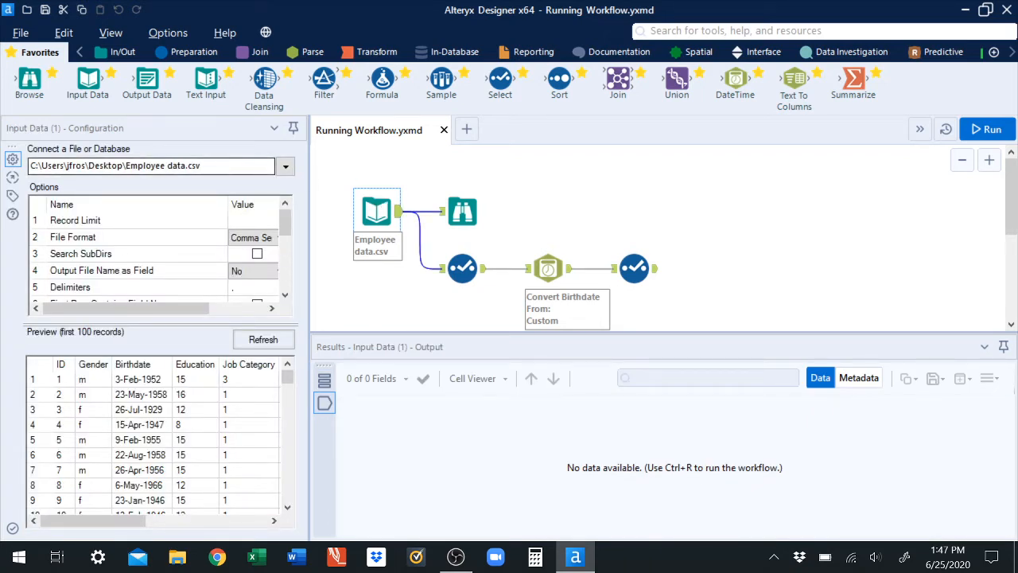
click(965, 10)
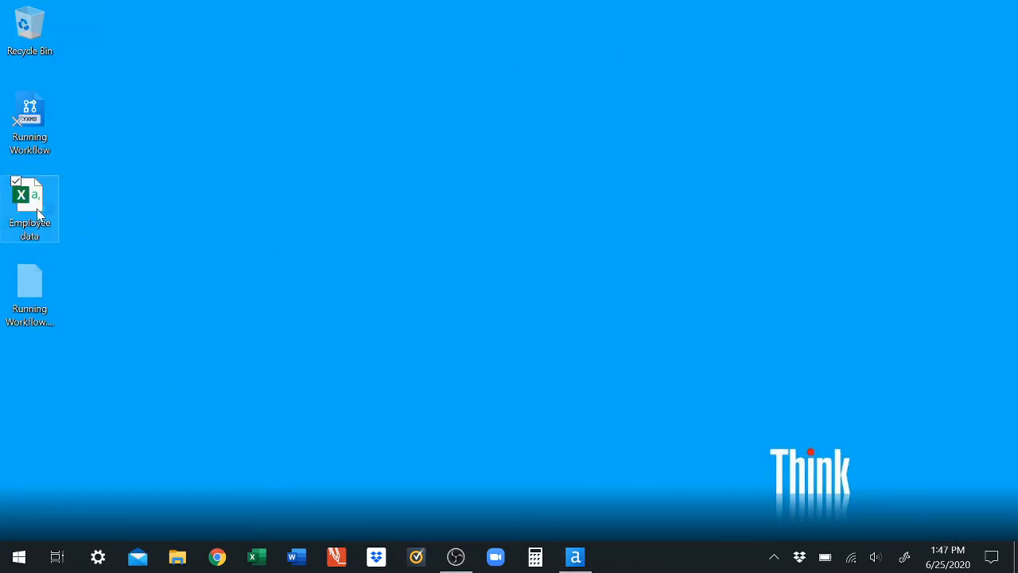
click(575, 557)
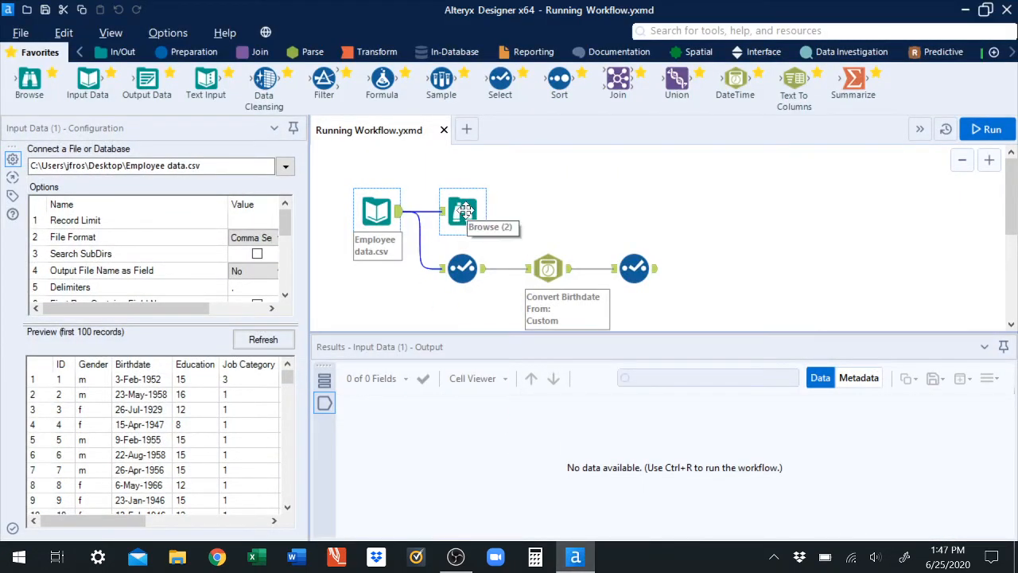
click(466, 270)
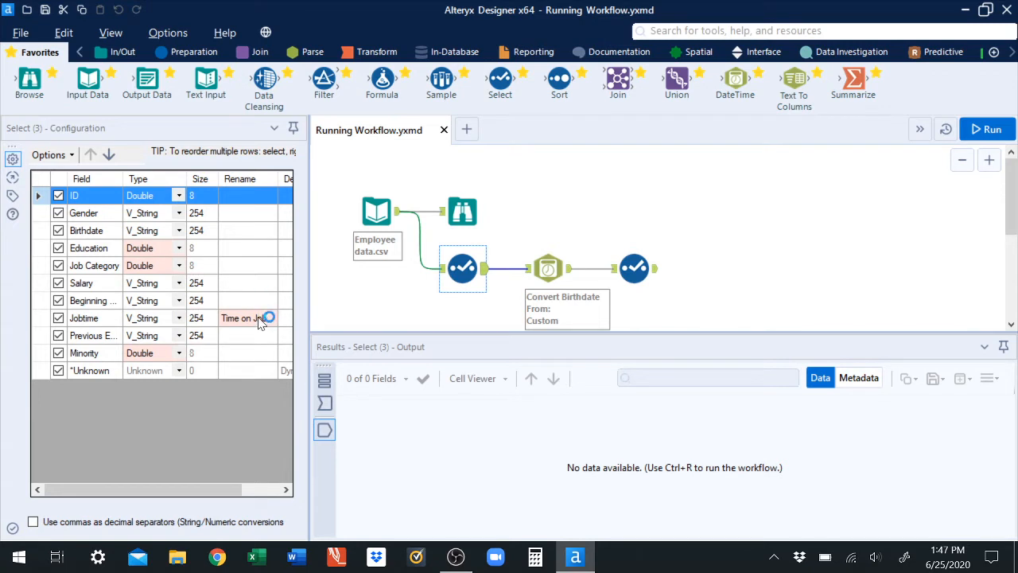
click(544, 270)
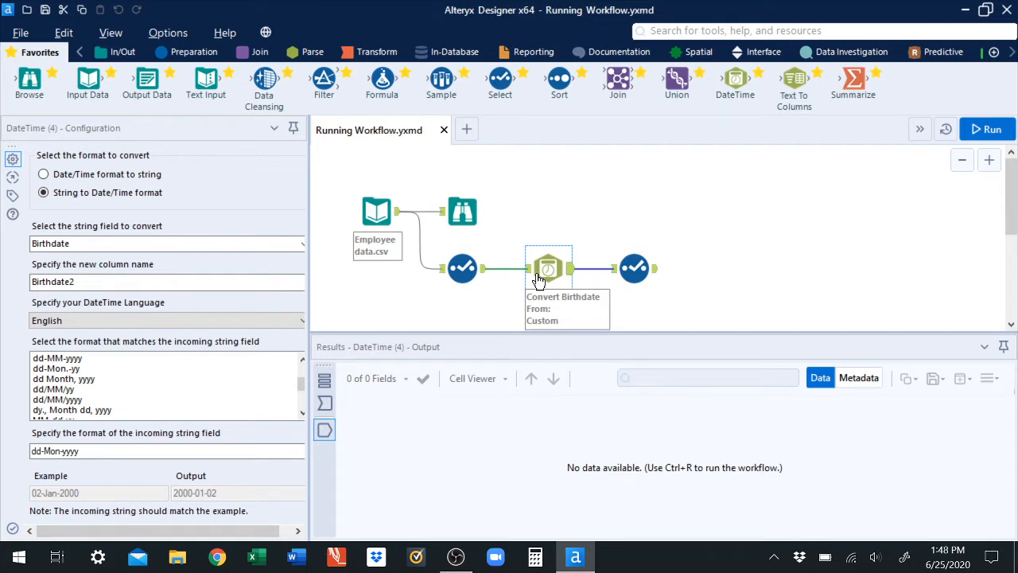
click(632, 268)
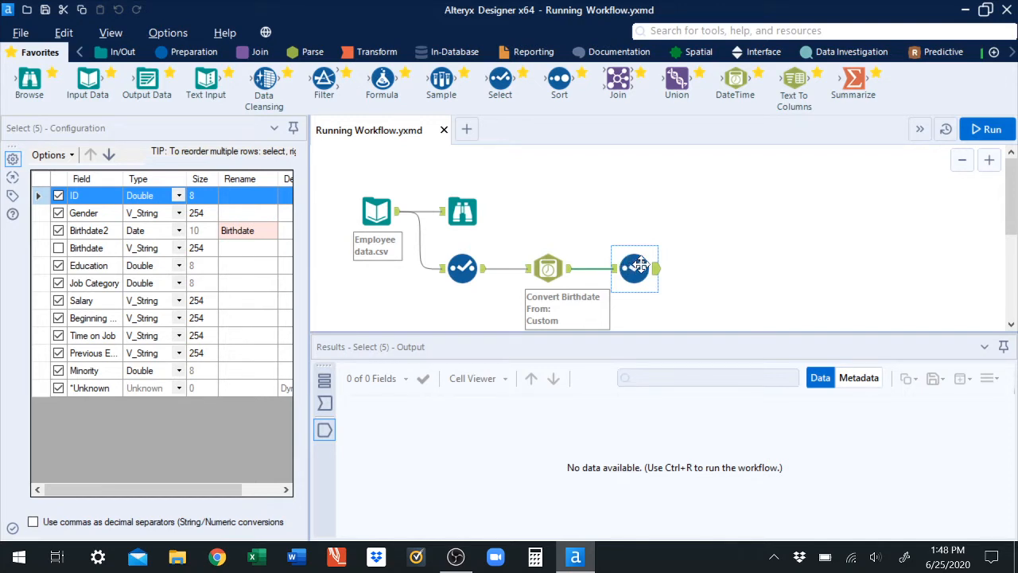
Run the workflow and review the last Select tool's output data across all its columns.
click(986, 129)
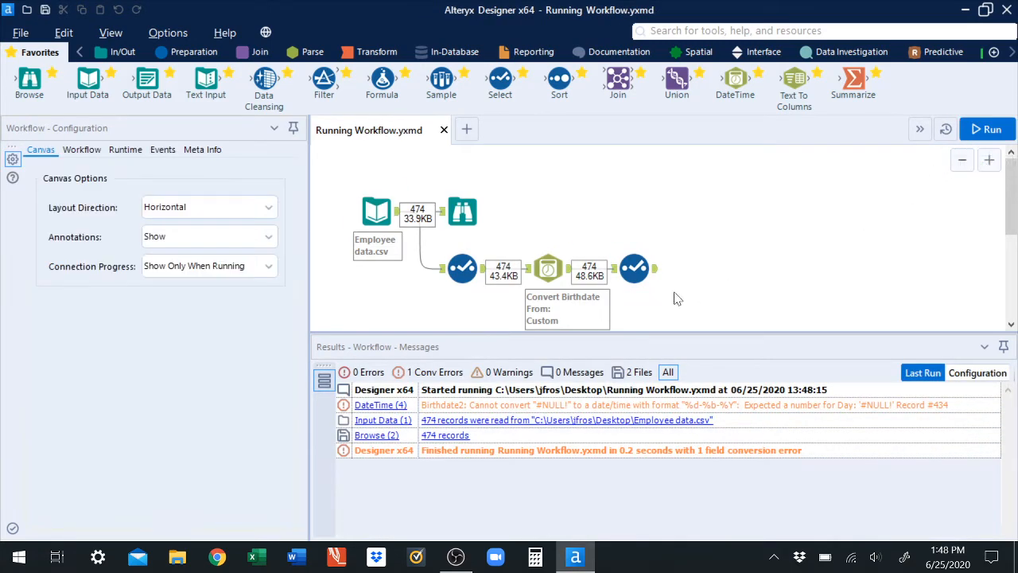
click(634, 268)
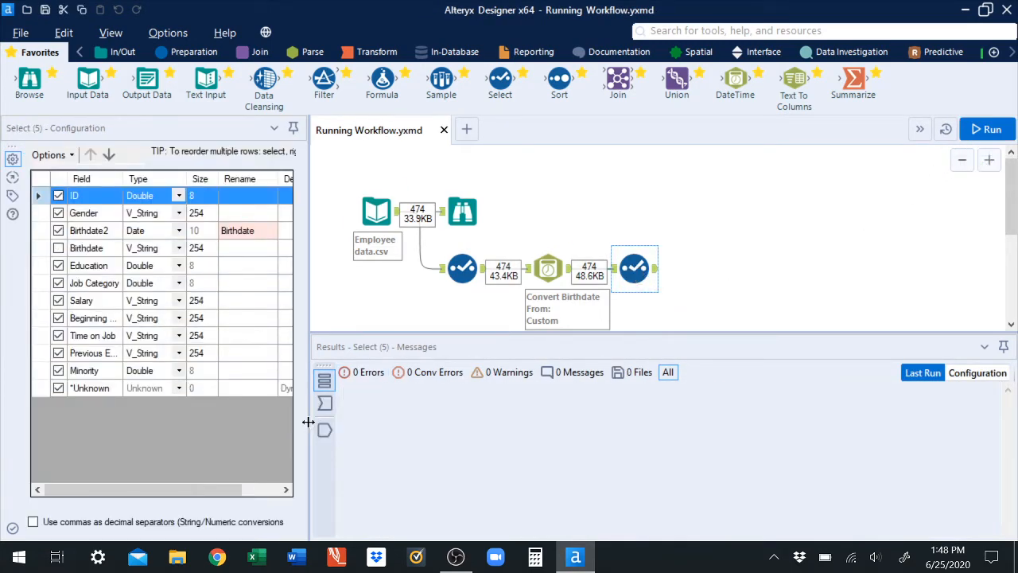
click(325, 429)
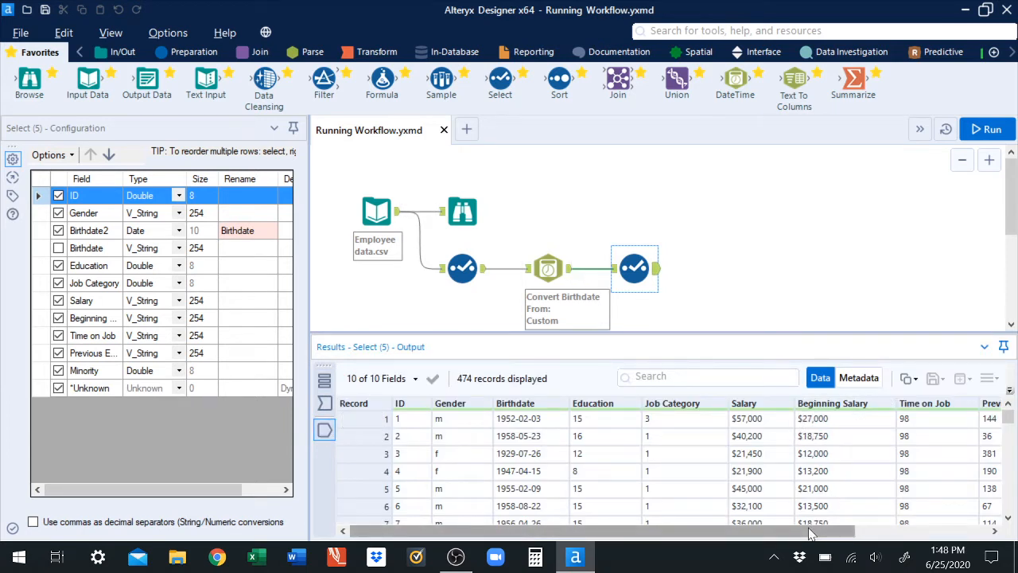
drag(813, 533, 836, 533)
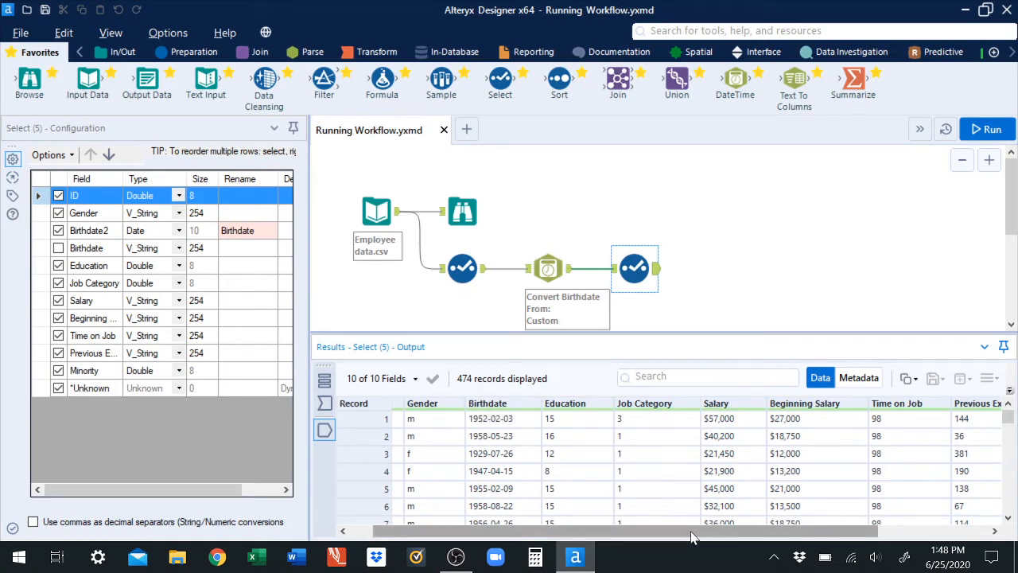
drag(690, 531, 801, 532)
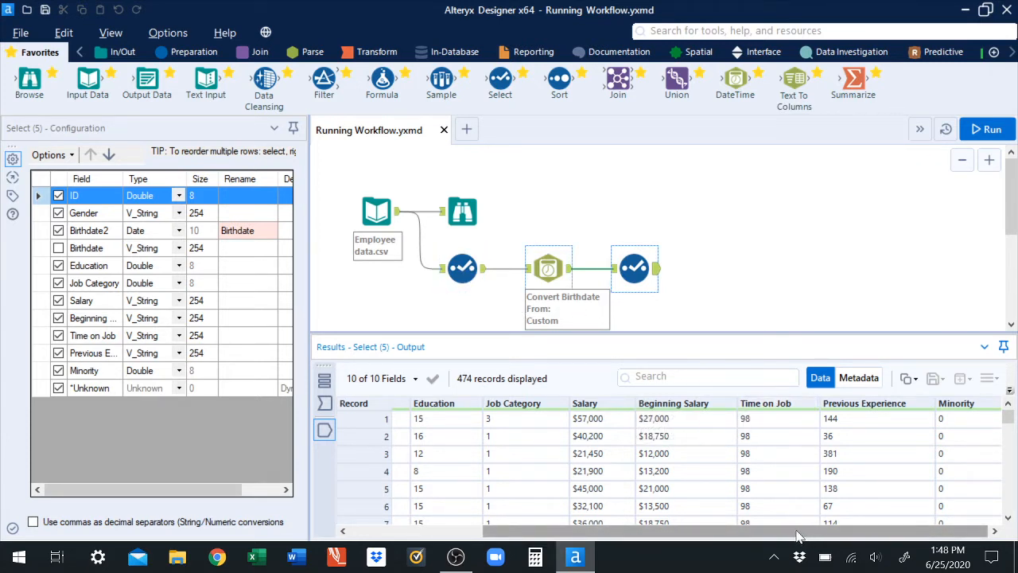
drag(798, 535, 665, 535)
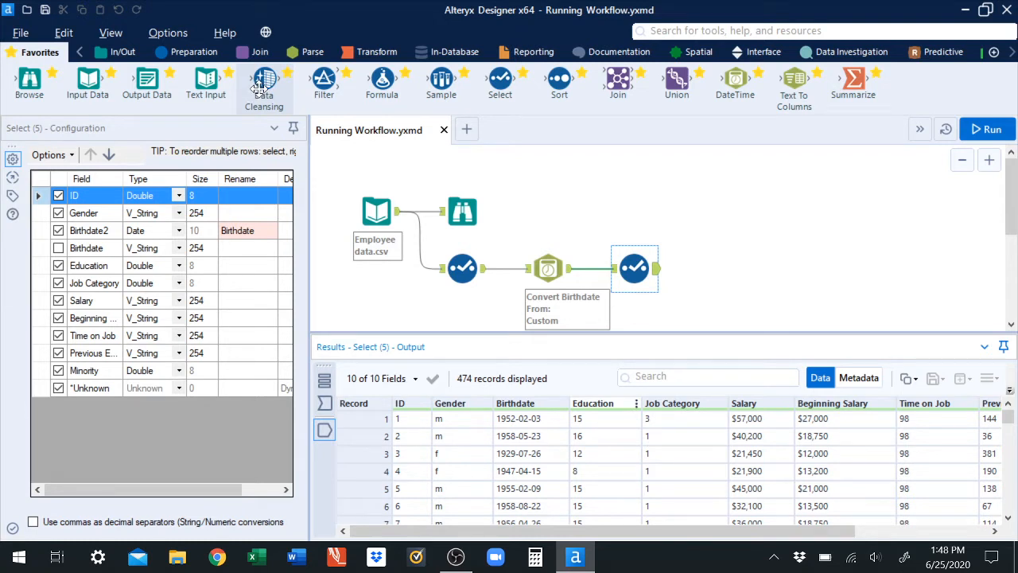
Add a Data Cleansing tool connected after the last Select tool and review its cleansing options.
drag(258, 86, 720, 270)
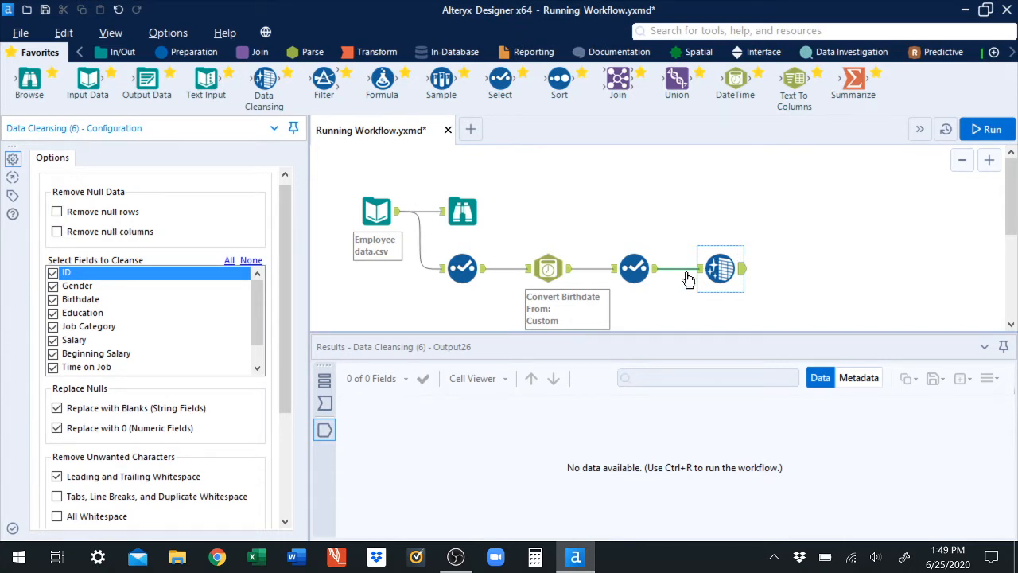
click(640, 268)
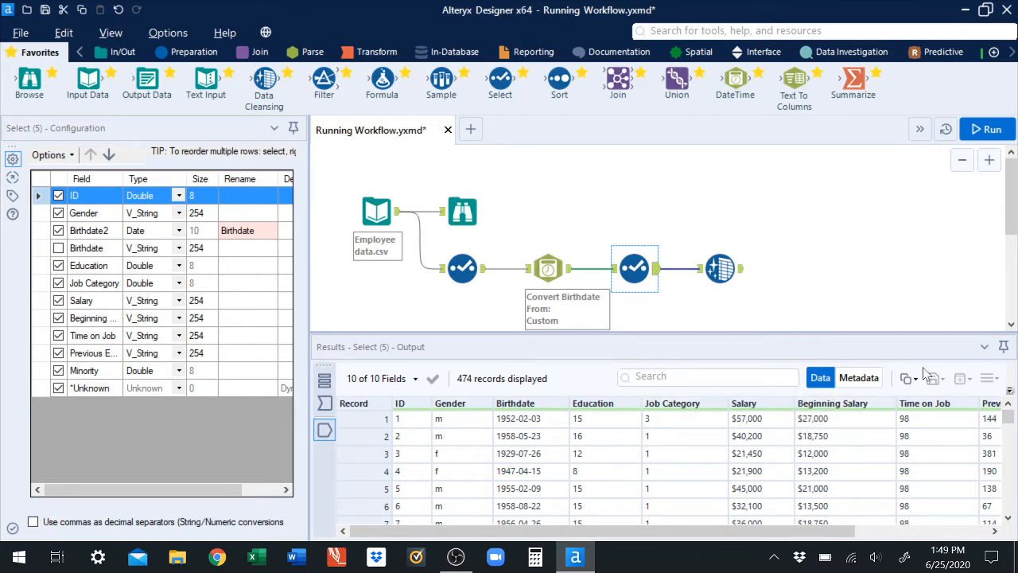
click(720, 268)
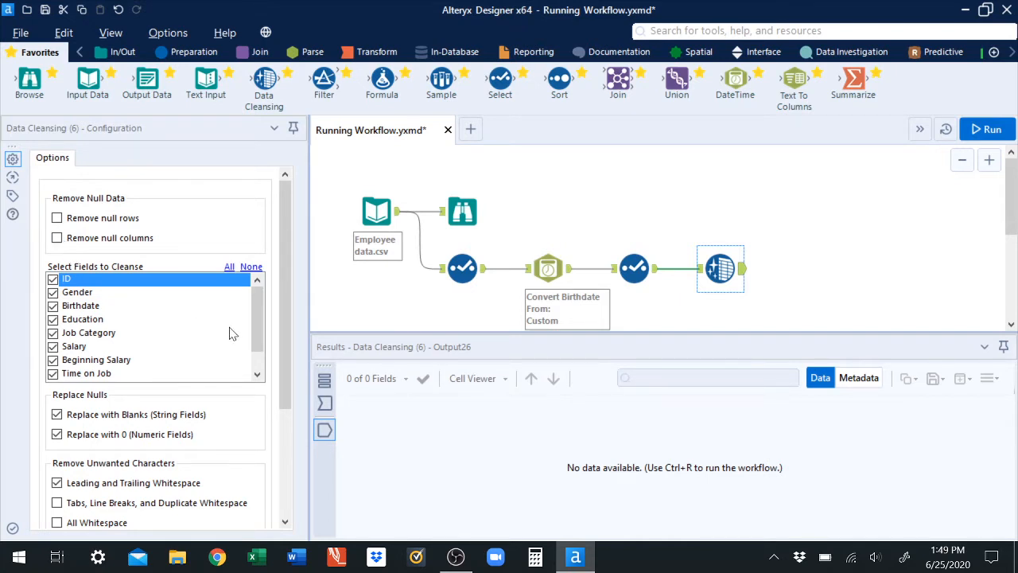
mouse_move(281, 325)
mouse_down()
mouse_move(286, 347)
mouse_move(284, 336)
mouse_up()
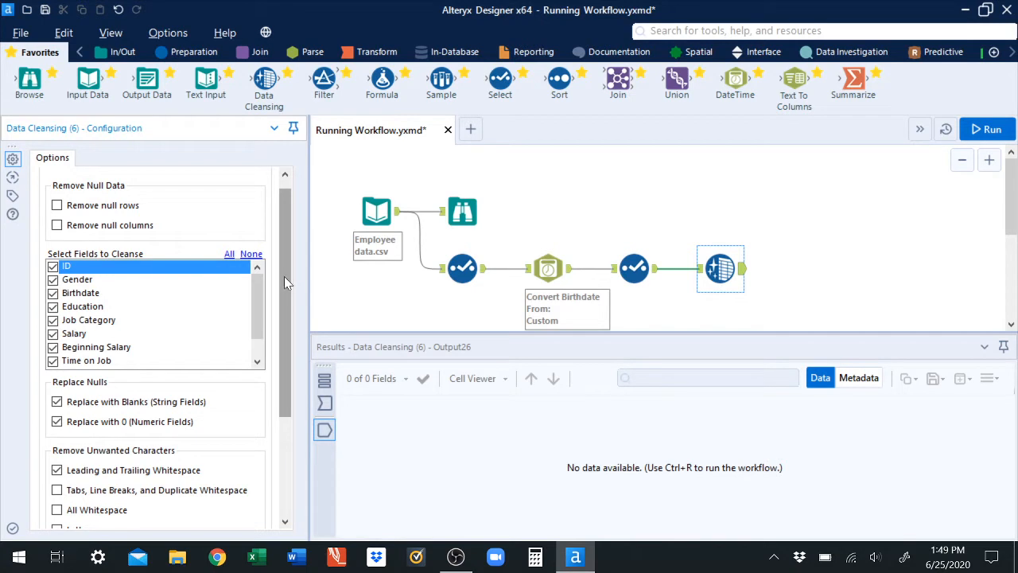
Examine the last Select tool's output columns from ID through Minority.
click(634, 268)
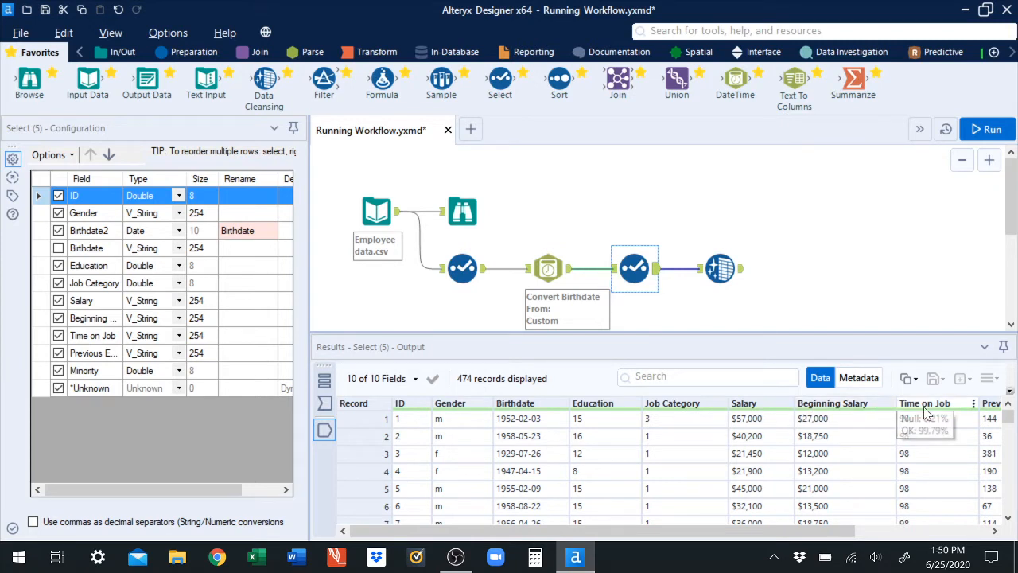
drag(835, 531, 967, 526)
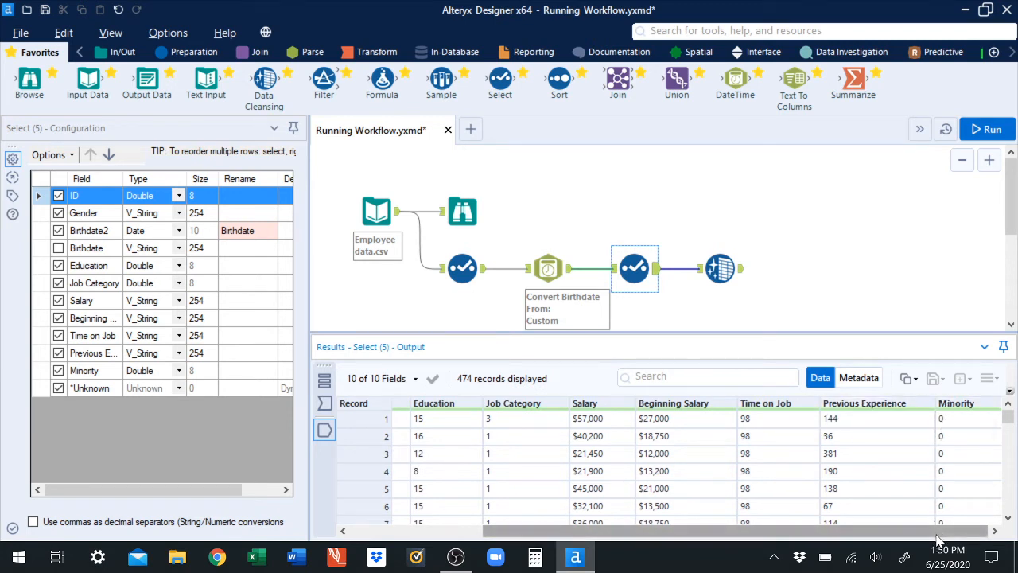
drag(938, 537, 793, 535)
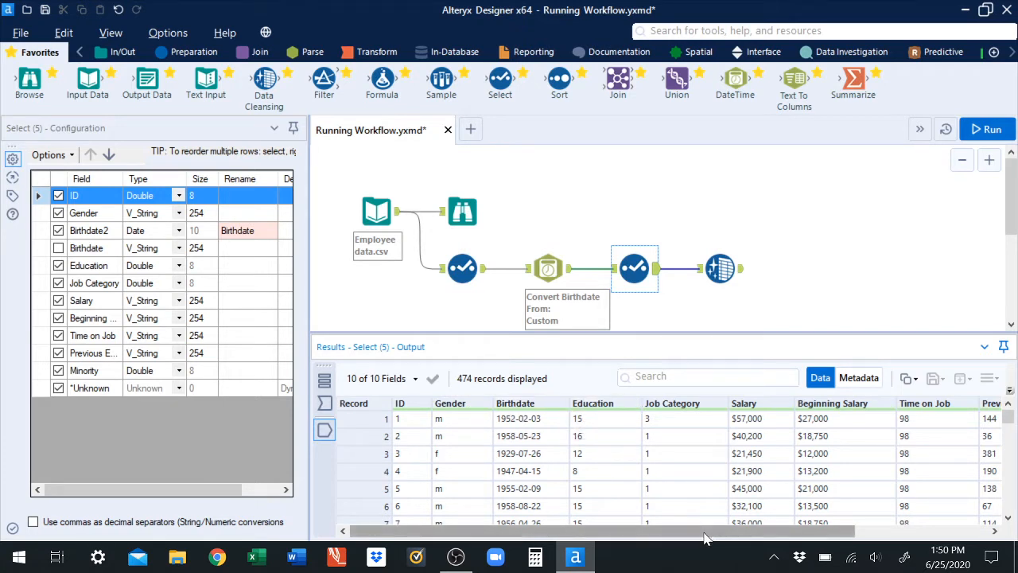
drag(708, 532, 839, 533)
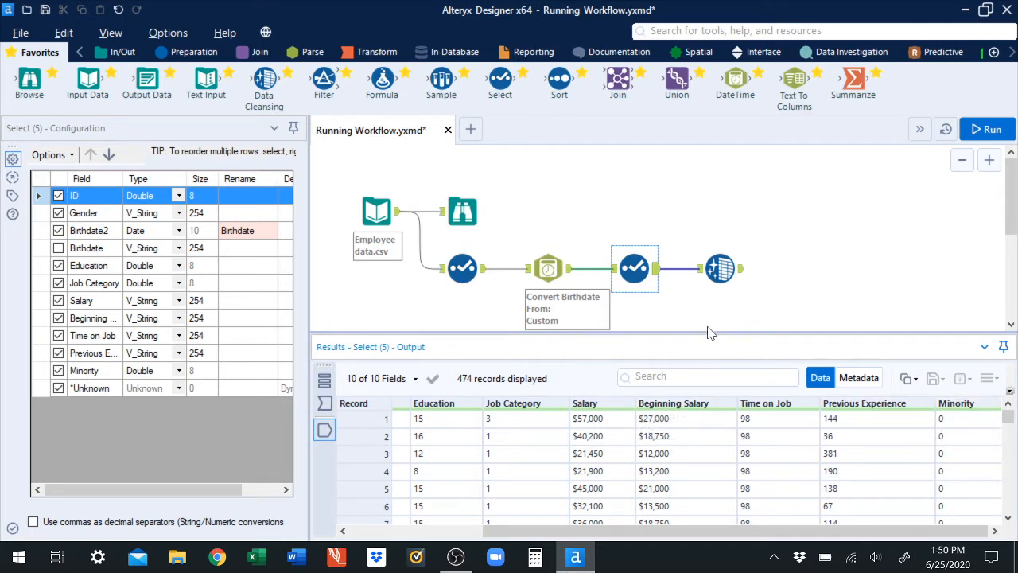
Turn off the removal of leading and trailing whitespace in the Data Cleansing tool, keeping both null replacement options on.
click(715, 272)
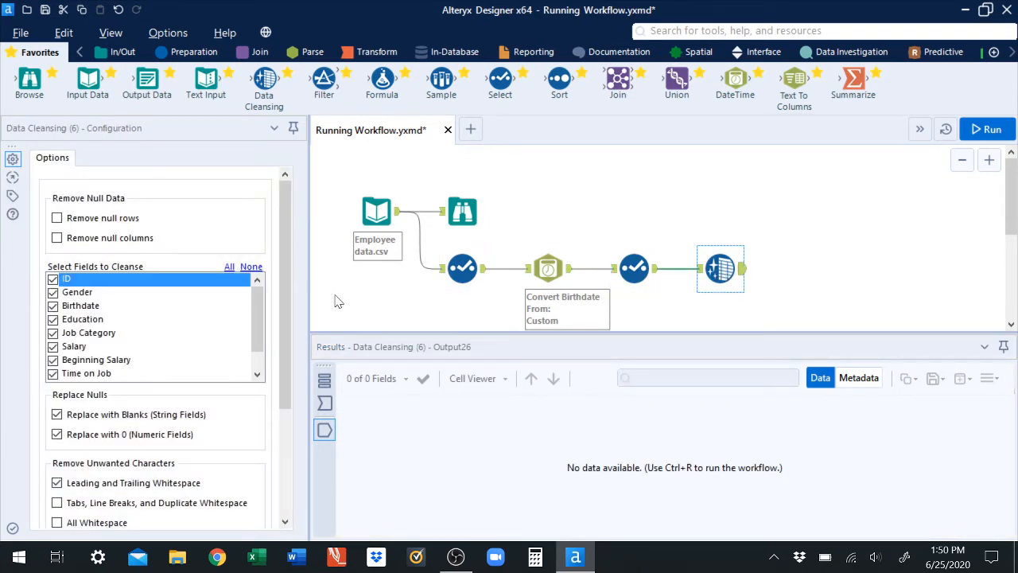
click(57, 434)
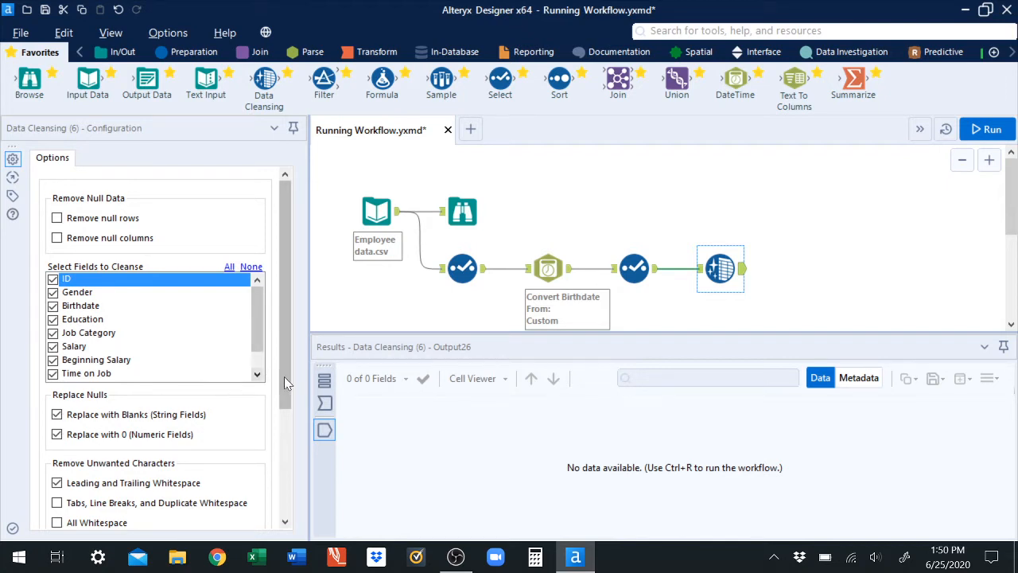
drag(286, 387, 295, 461)
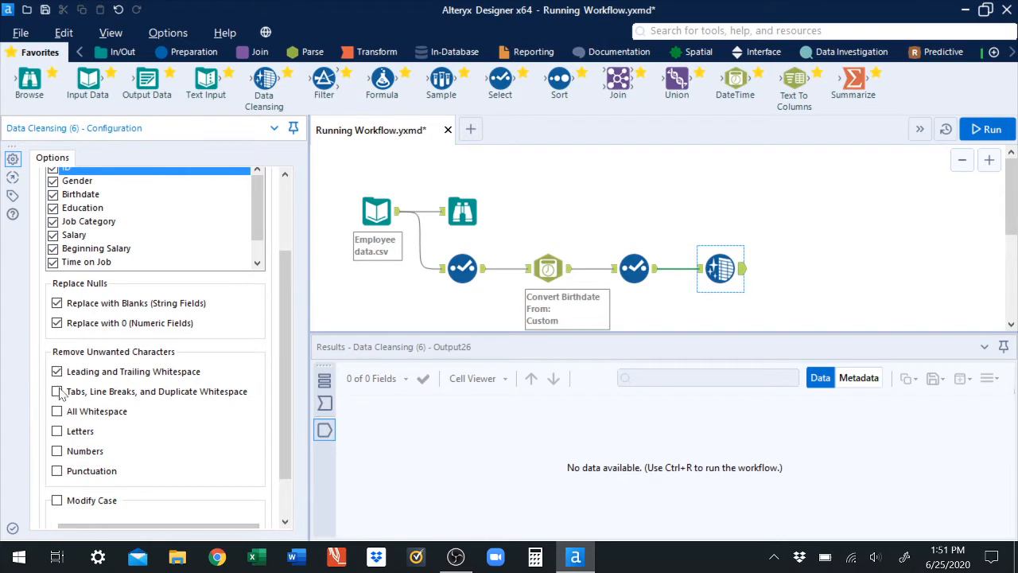
drag(277, 288, 281, 251)
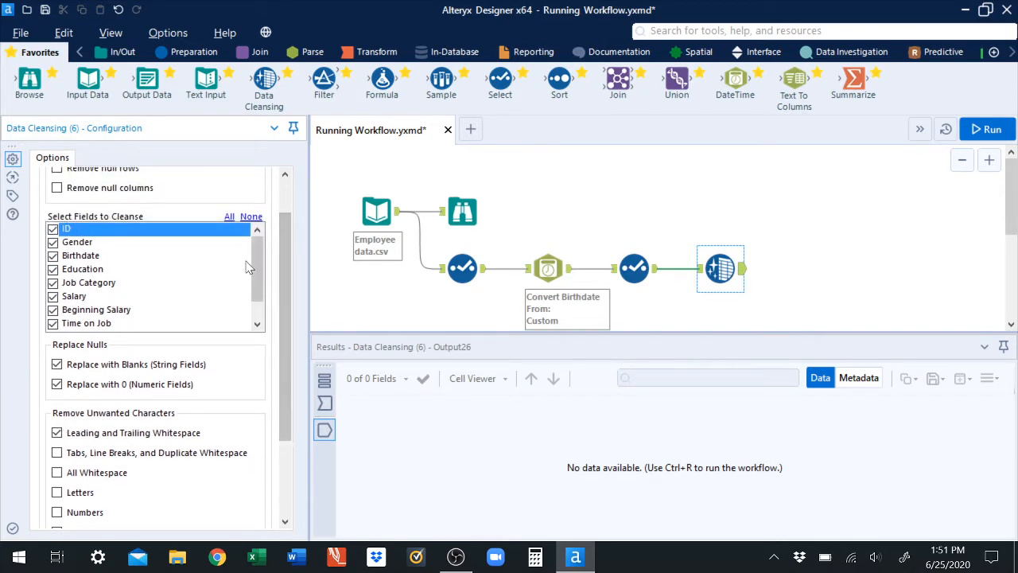
drag(255, 271, 289, 323)
scroll(265, 288, up, 1)
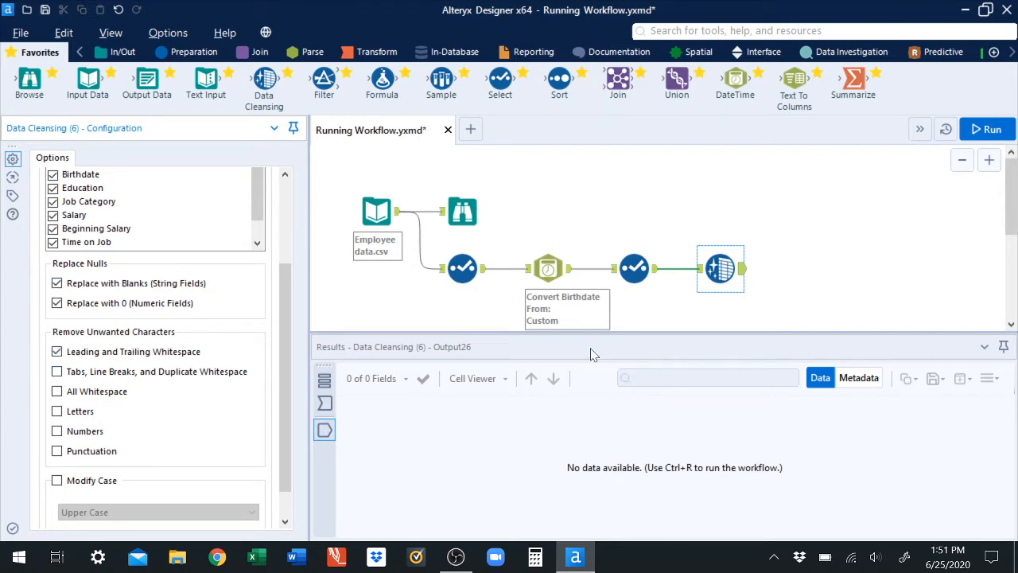
click(57, 352)
drag(291, 320, 288, 297)
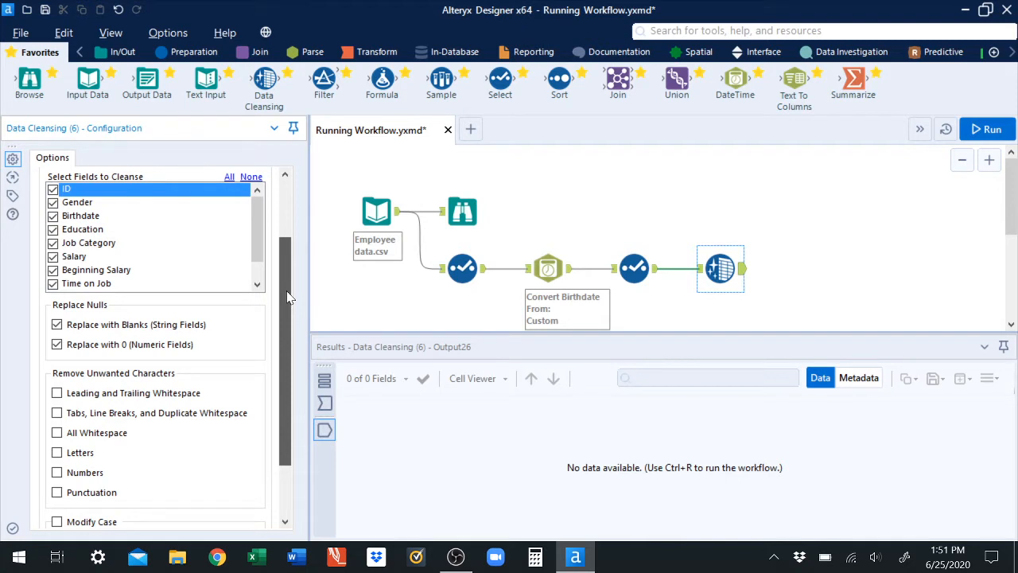
drag(287, 297, 291, 229)
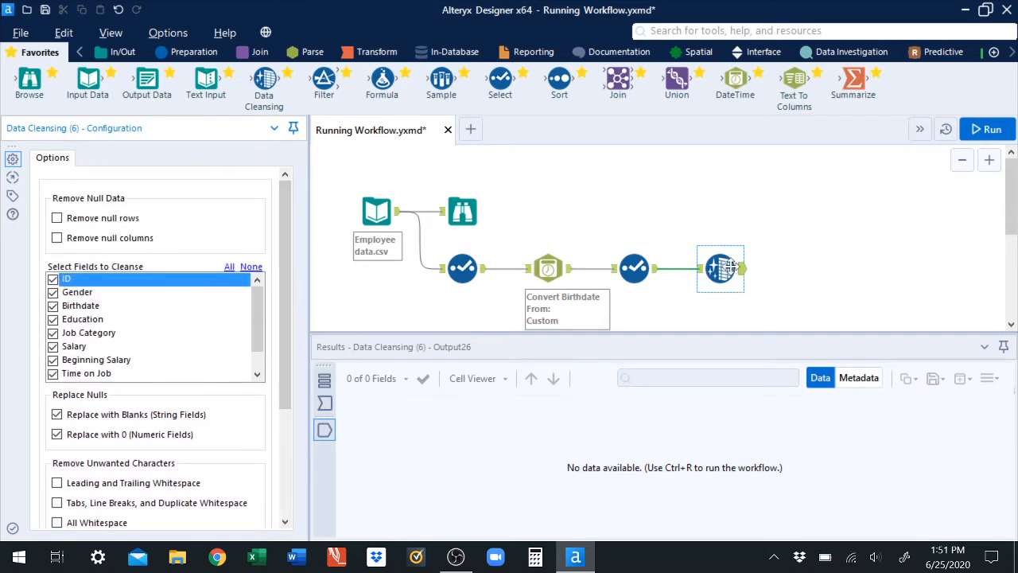
click(719, 268)
Check the Birthdate column in the last Select tool's output down to the final records.
click(638, 267)
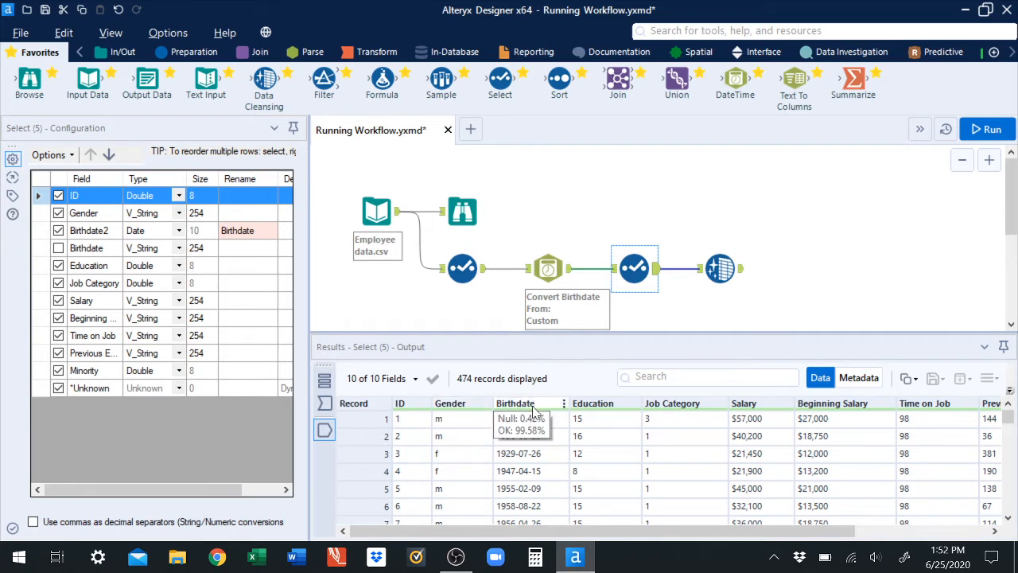
scroll(548, 412, down, 4)
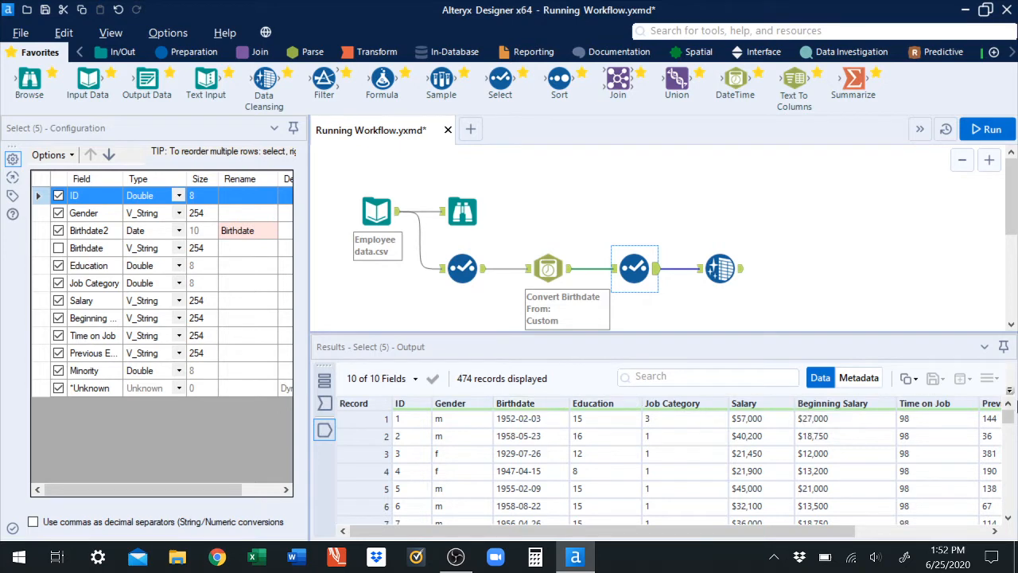
drag(1008, 419, 1008, 503)
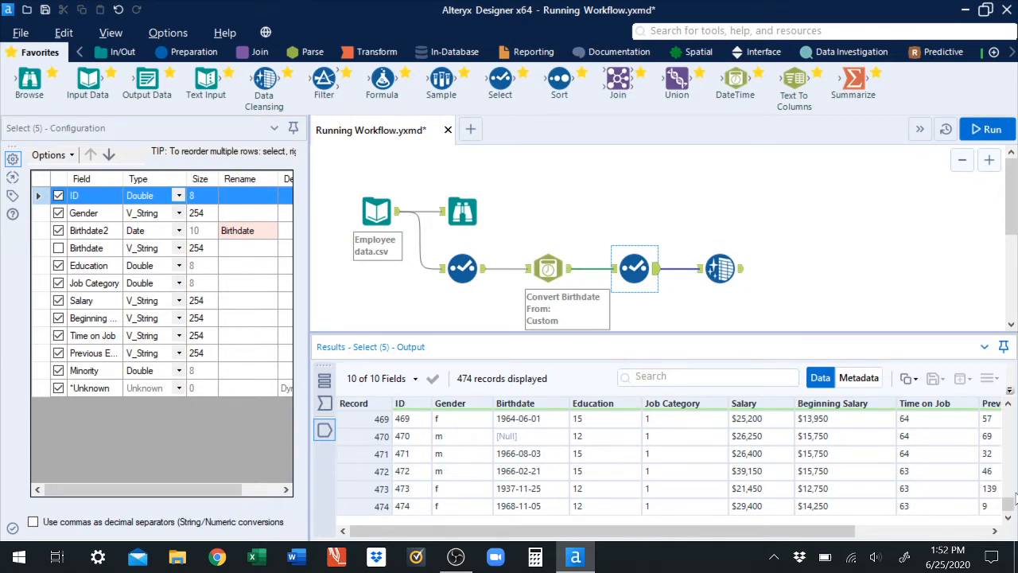
Compare the first and last Select tools' outputs, and look for null values in the last one's Education column.
drag(1010, 505, 1009, 415)
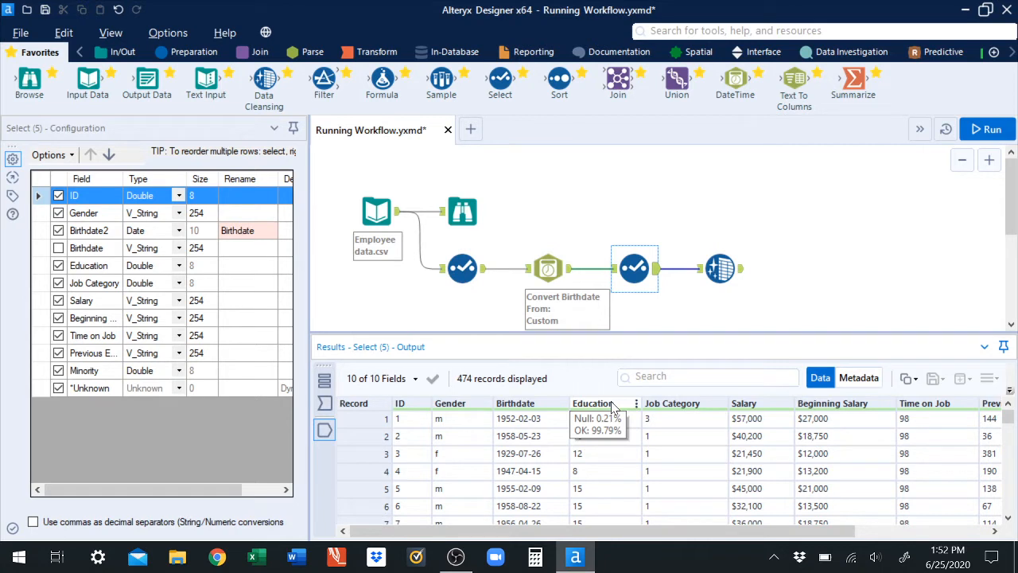
click(462, 268)
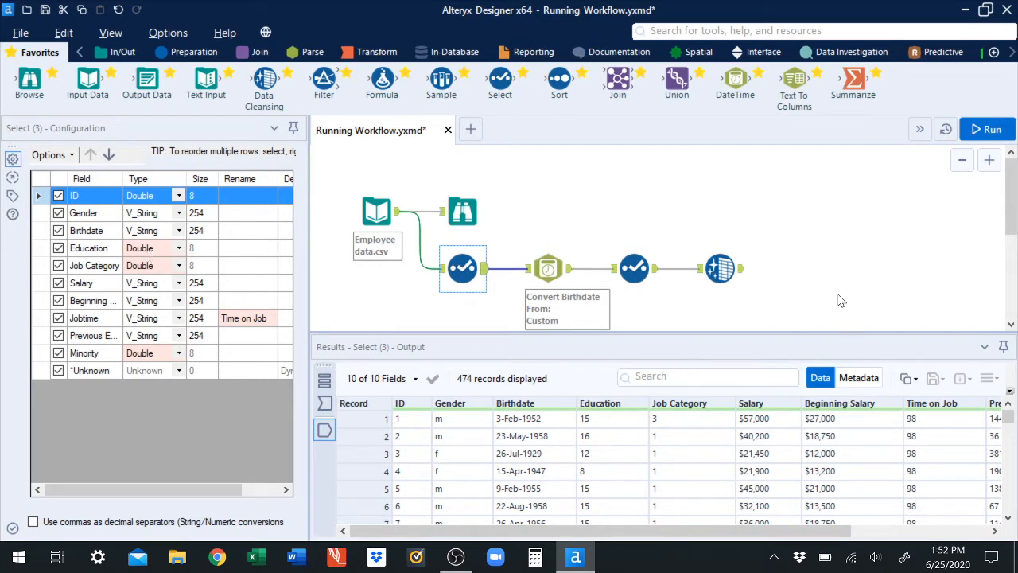
click(635, 274)
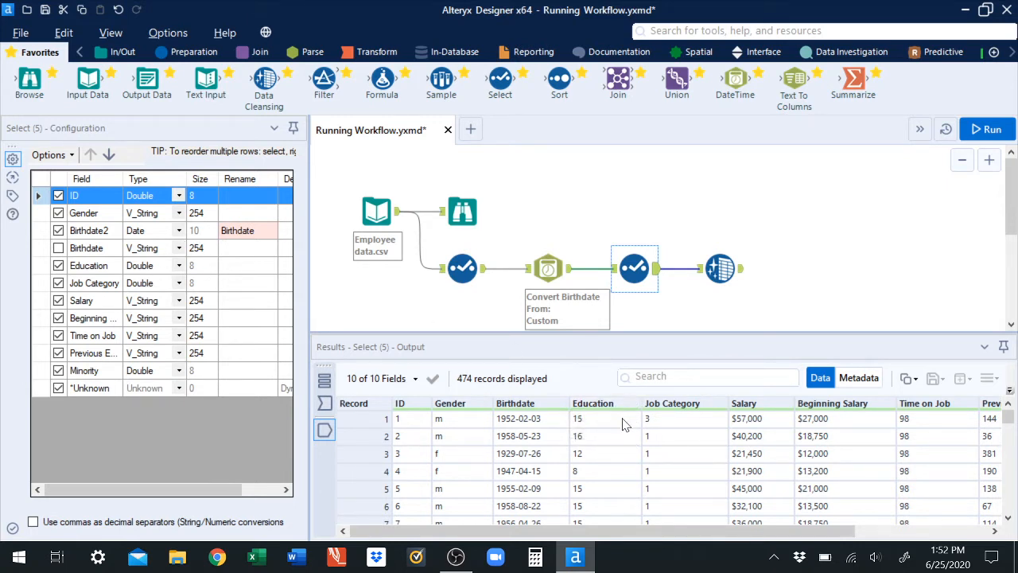
drag(1008, 419, 994, 442)
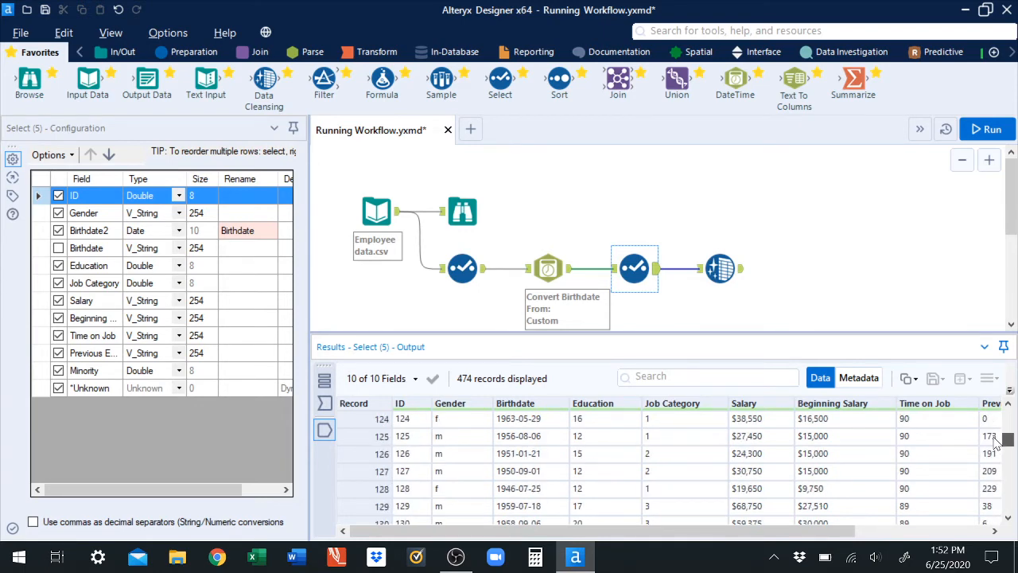
click(1007, 518)
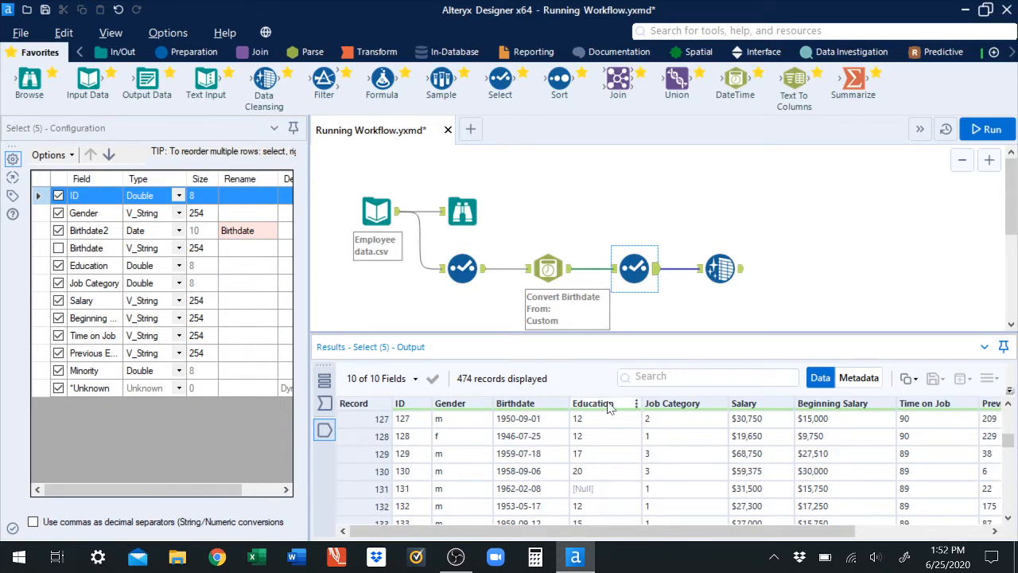
mouse_move(618, 407)
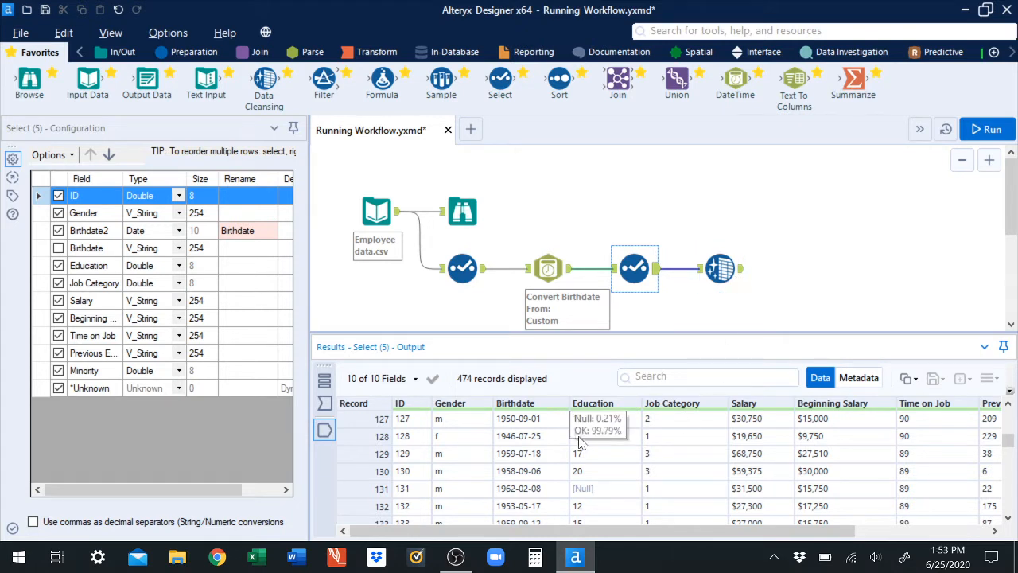
Look through the last Select tool's output from the first record for null values in the Beginning Salary column.
drag(752, 532, 815, 541)
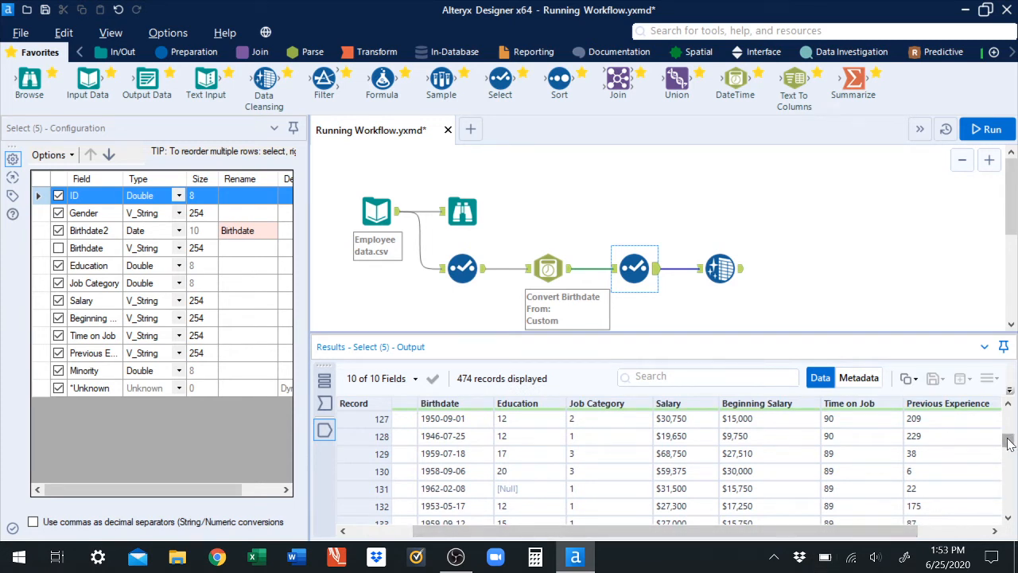
drag(1008, 446, 1009, 413)
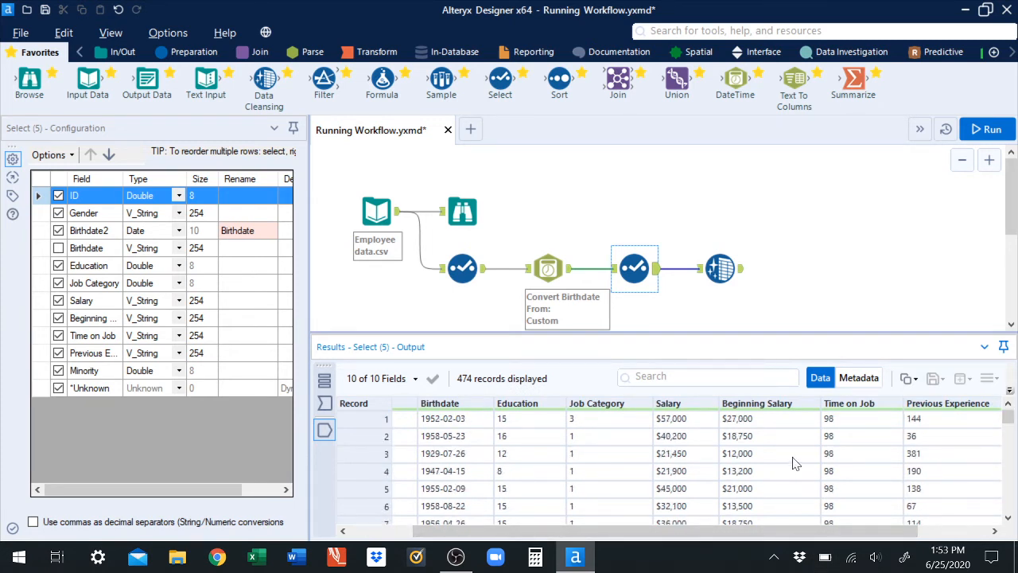
click(1008, 517)
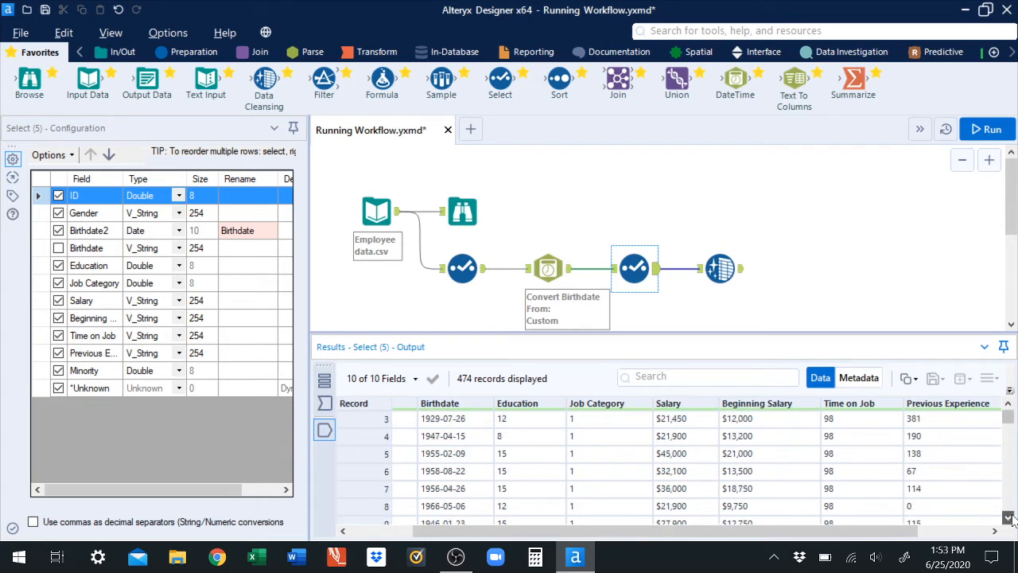
click(1009, 517)
click(1008, 517)
click(1009, 517)
click(1009, 517)
click(1009, 516)
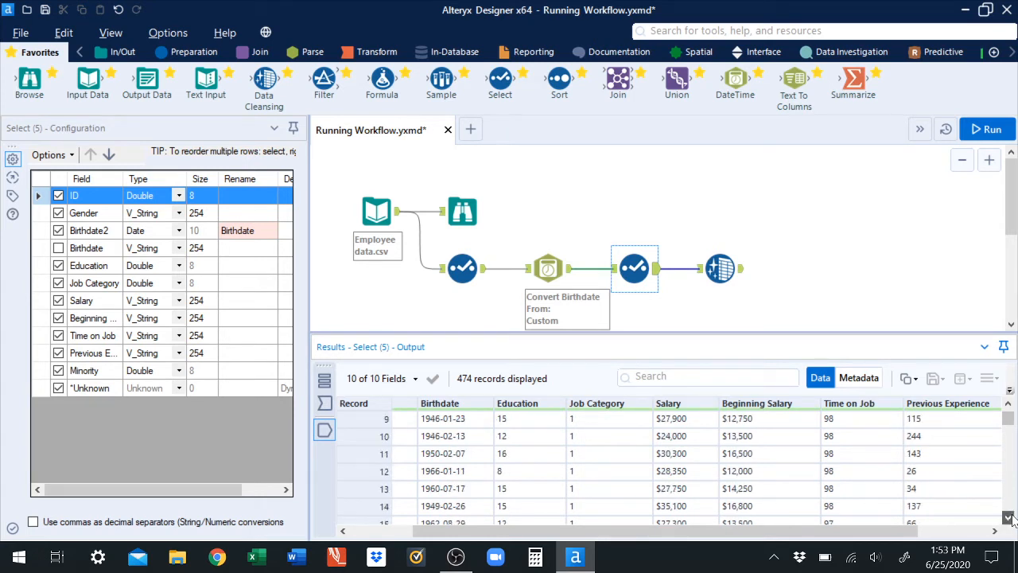
click(1008, 517)
click(1009, 517)
click(1009, 517)
click(1009, 517)
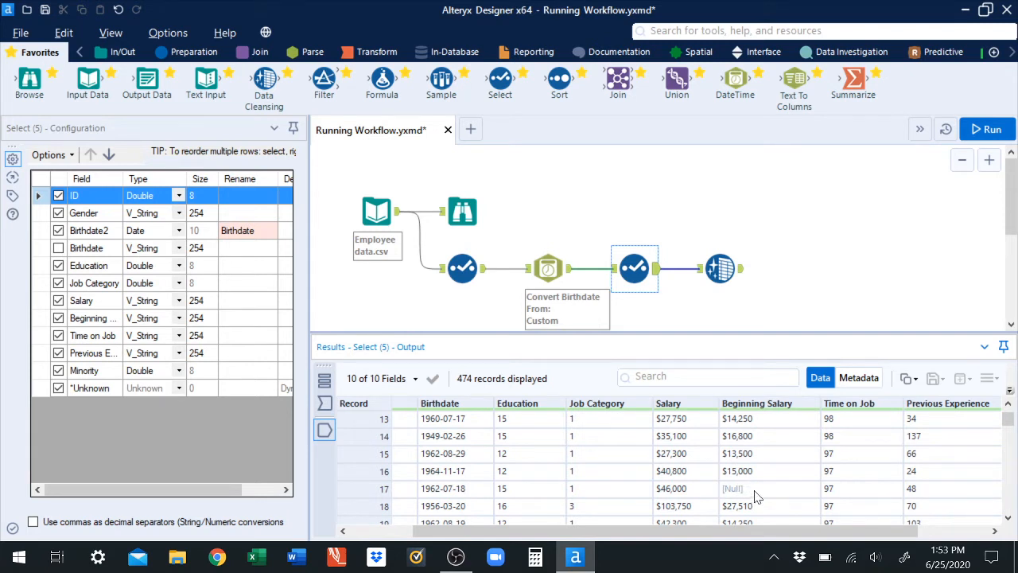
Run the workflow with both null replacement options on and display the Data Cleansing tool's output data.
click(727, 280)
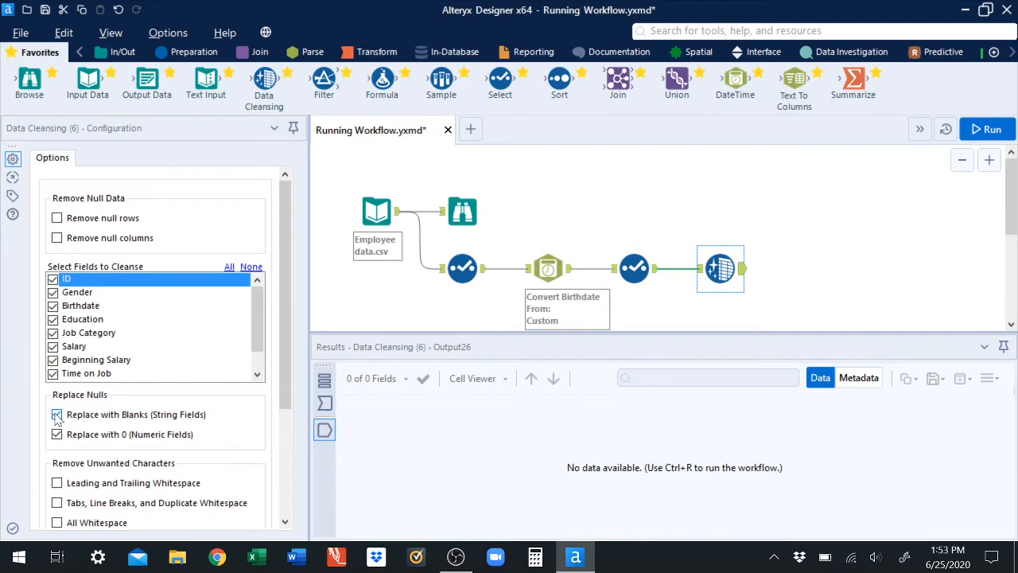
click(989, 133)
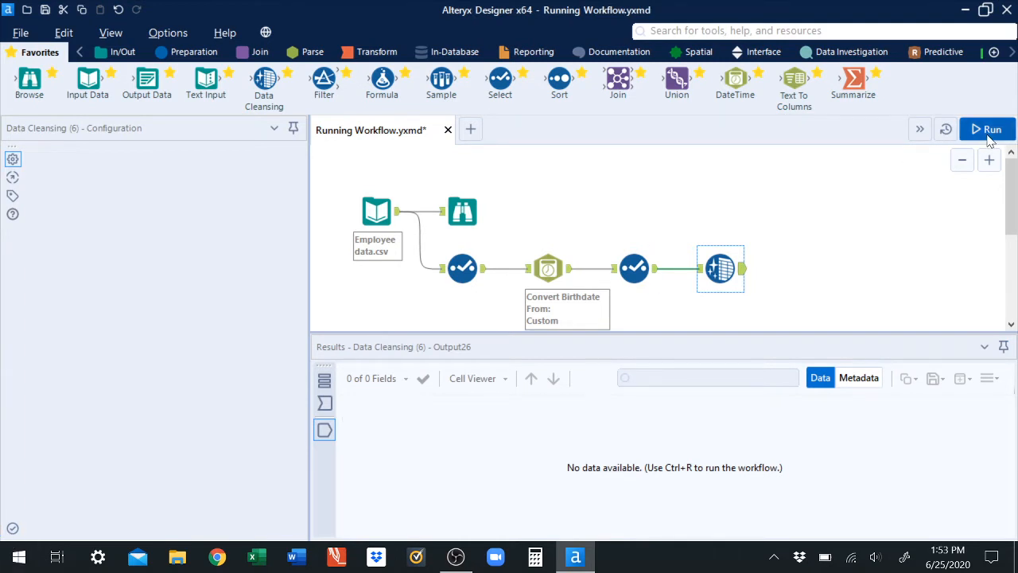
click(722, 270)
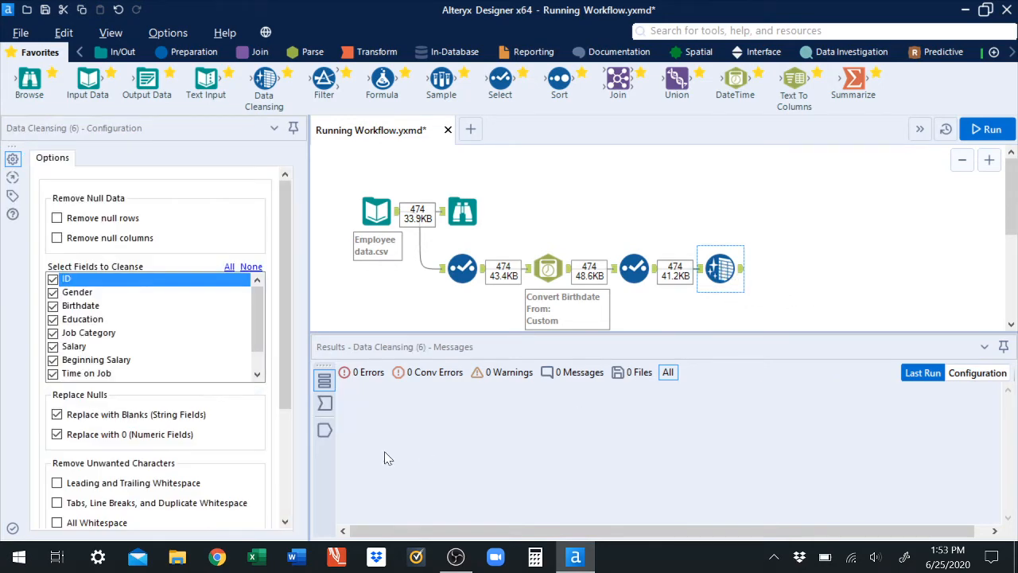
click(324, 433)
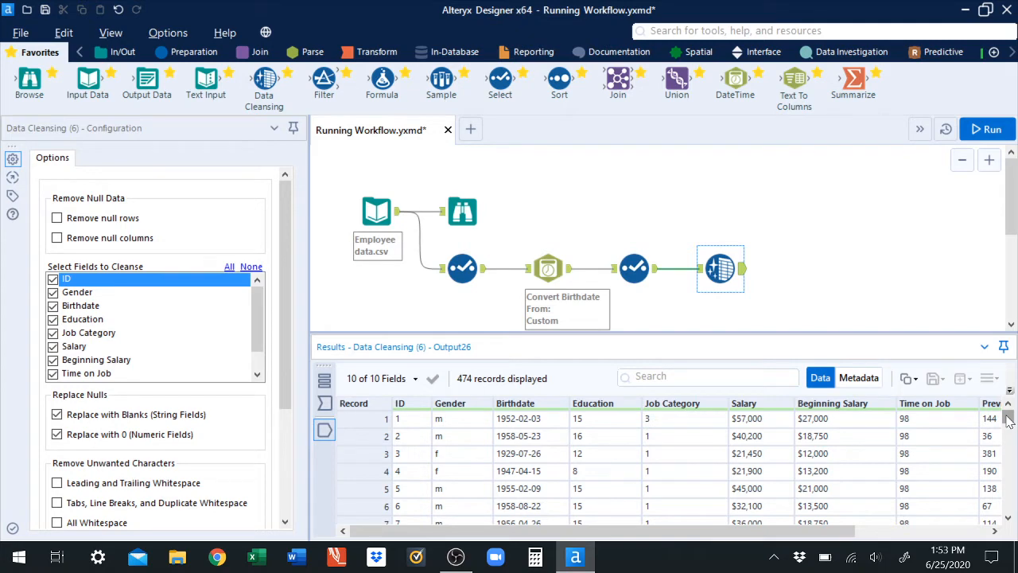
Check the cleansed output's Birthdate column at the final records and its Education column around record 131.
drag(1009, 419, 1007, 509)
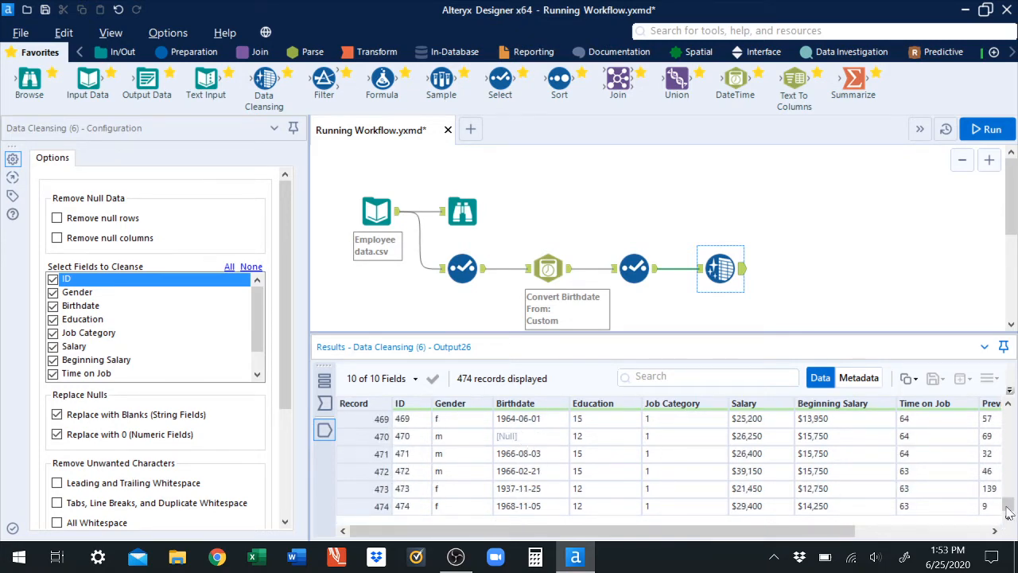
drag(1008, 508, 1008, 417)
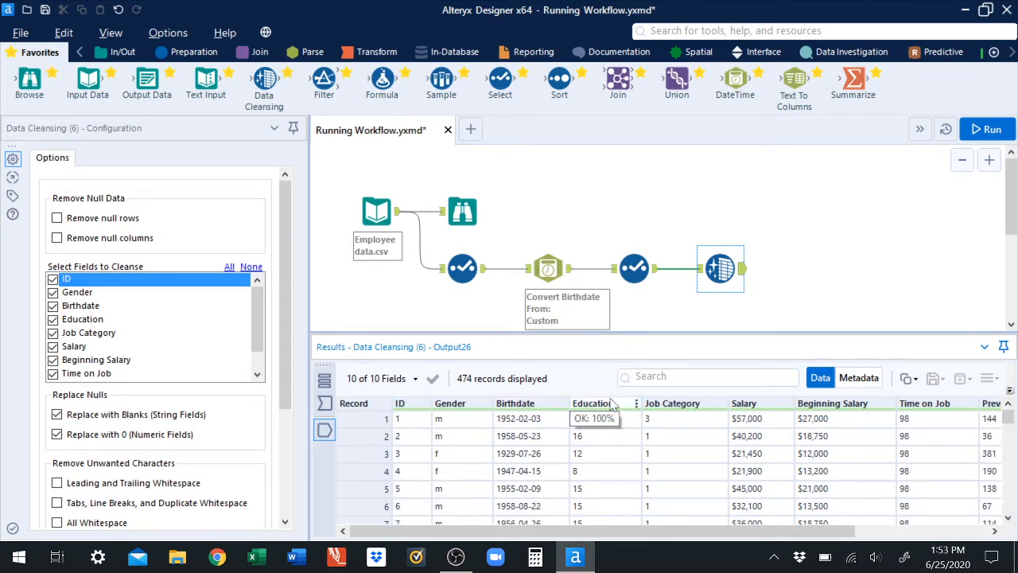
click(1007, 518)
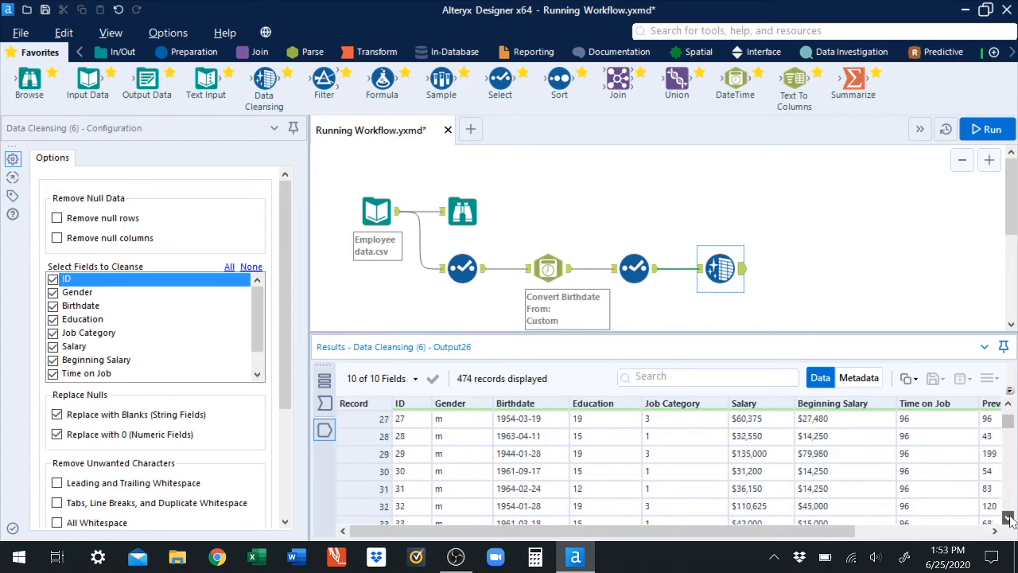
drag(1008, 432, 1012, 448)
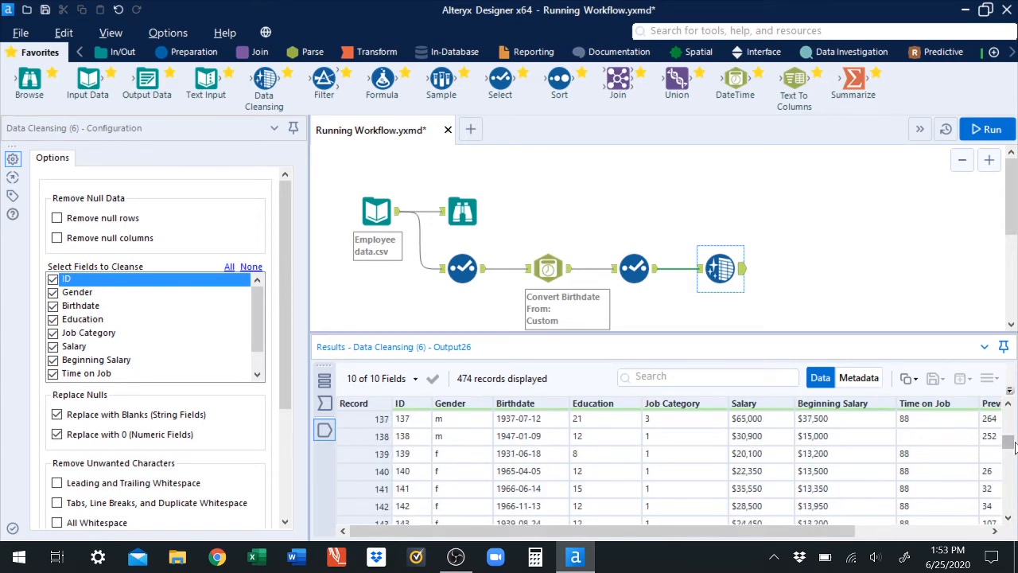
click(1008, 406)
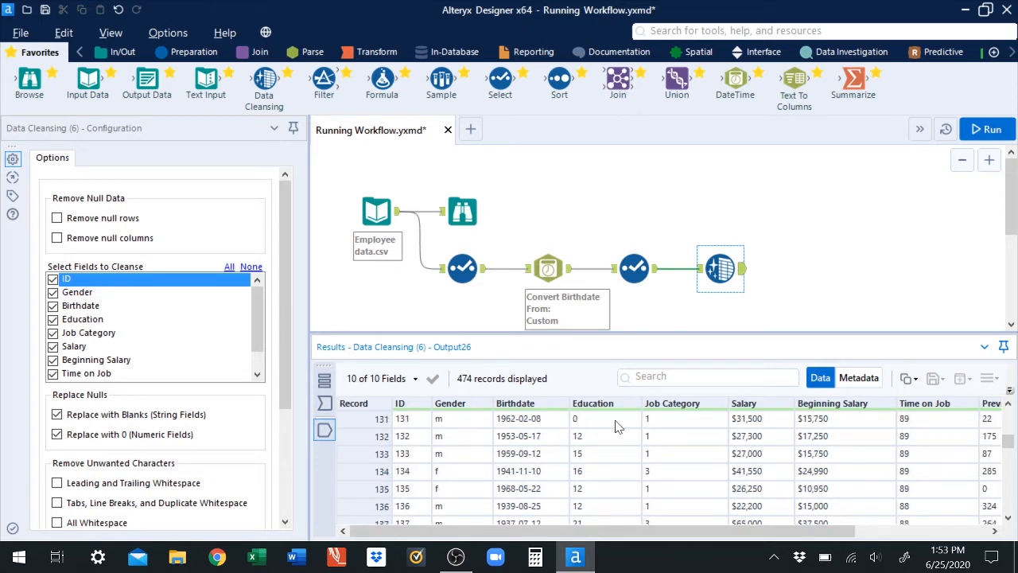
Check the Beginning Salary column in the Data Cleansing output from the first record to record 17.
drag(1009, 442, 994, 407)
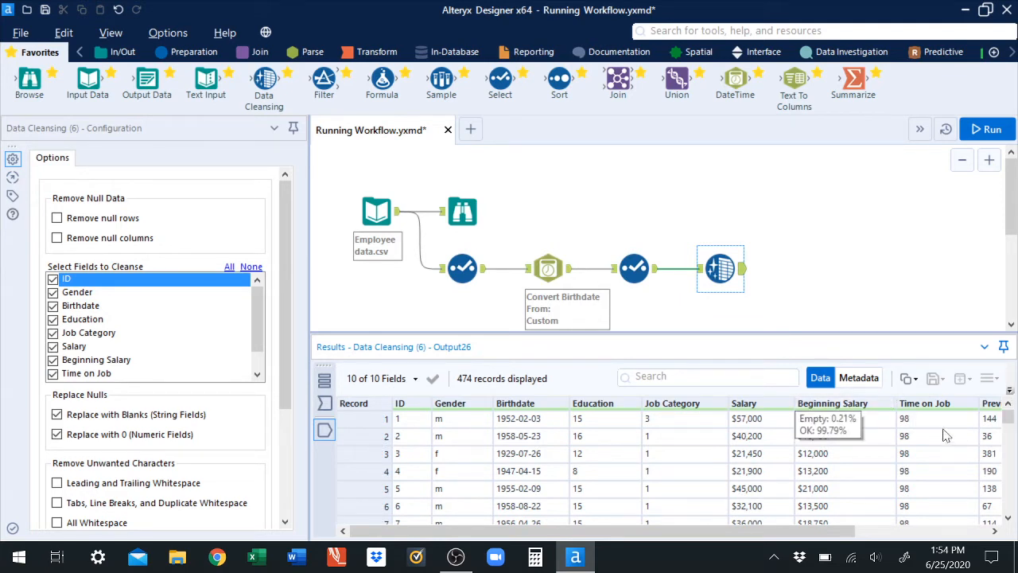
click(1008, 519)
click(1009, 519)
click(1008, 518)
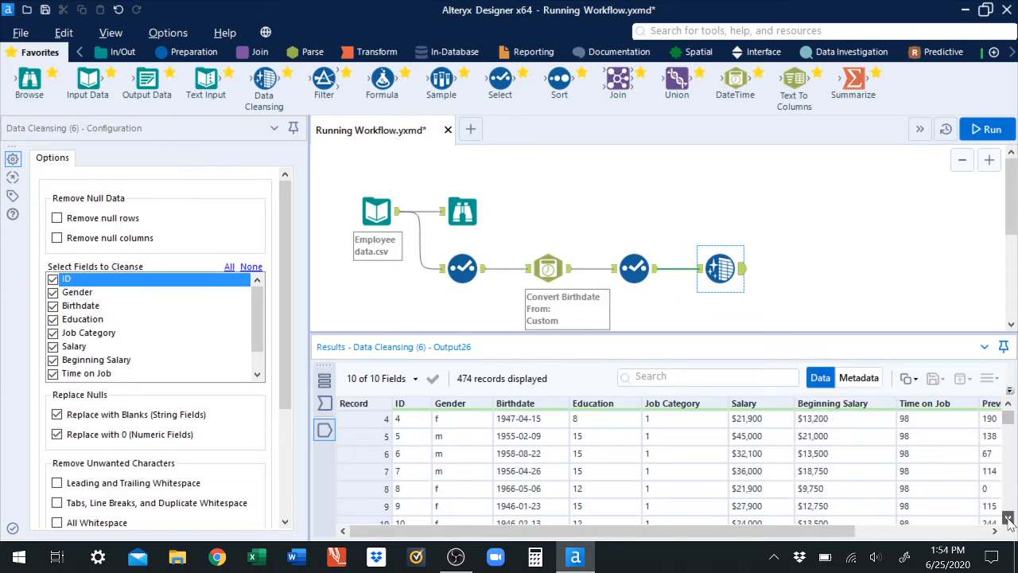
click(1008, 518)
click(1009, 519)
click(1008, 518)
click(1009, 519)
click(1009, 519)
click(1008, 518)
click(1008, 519)
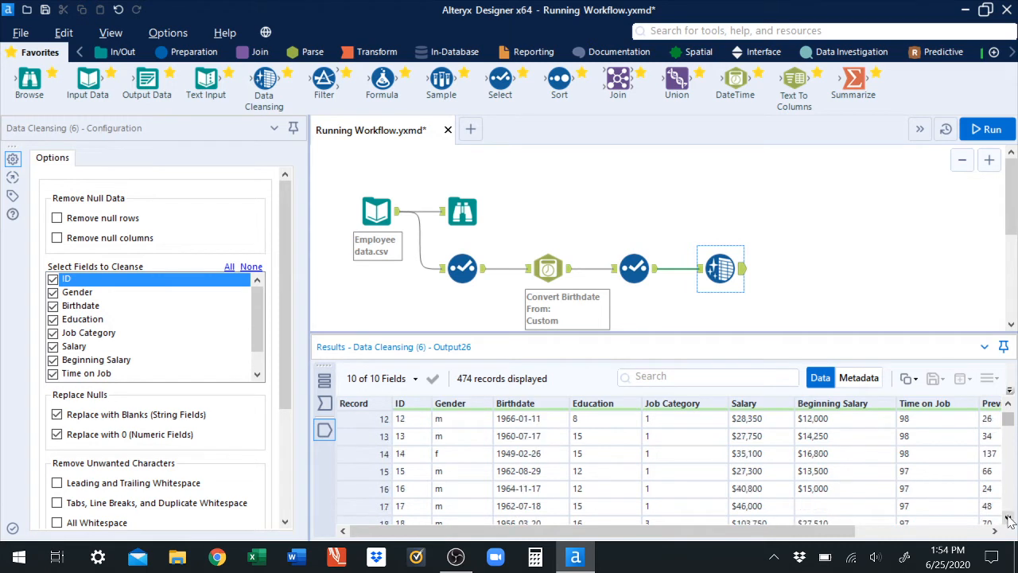
click(1008, 518)
mouse_move(960, 415)
Turn off both null replacement options in the Data Cleansing tool and enable Modify Case with Upper Case.
click(56, 414)
scroll(1006, 407, up, 4)
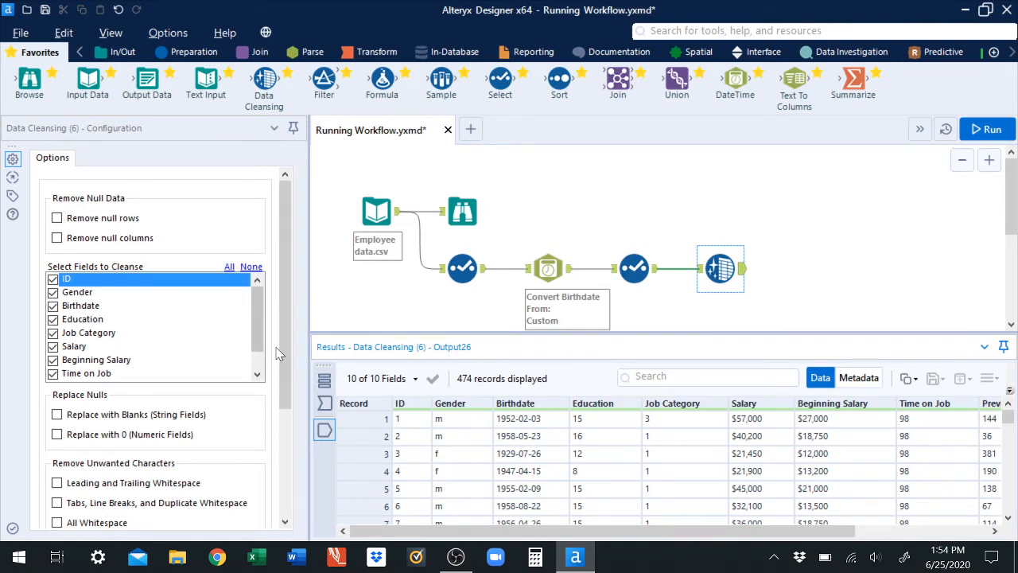
drag(287, 332, 294, 447)
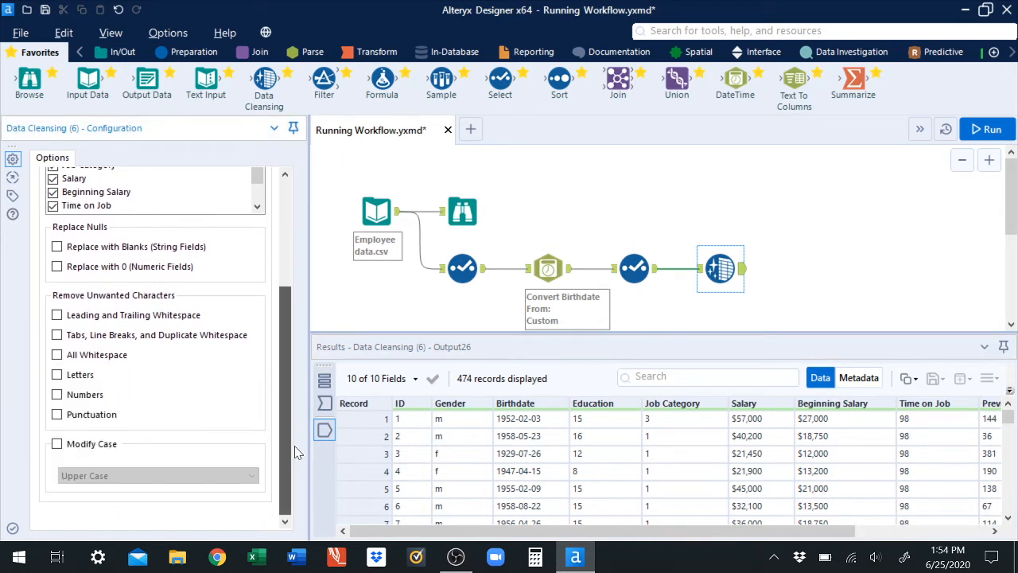
click(57, 445)
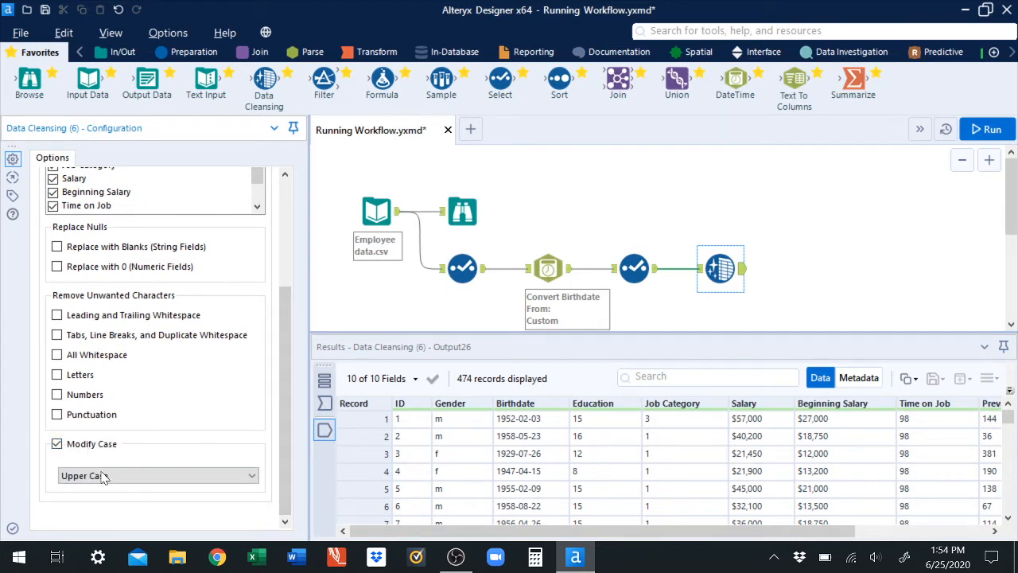
Limit the Data Cleansing tool's fields to Gender only and apply the configuration.
scroll(281, 412, up, 4)
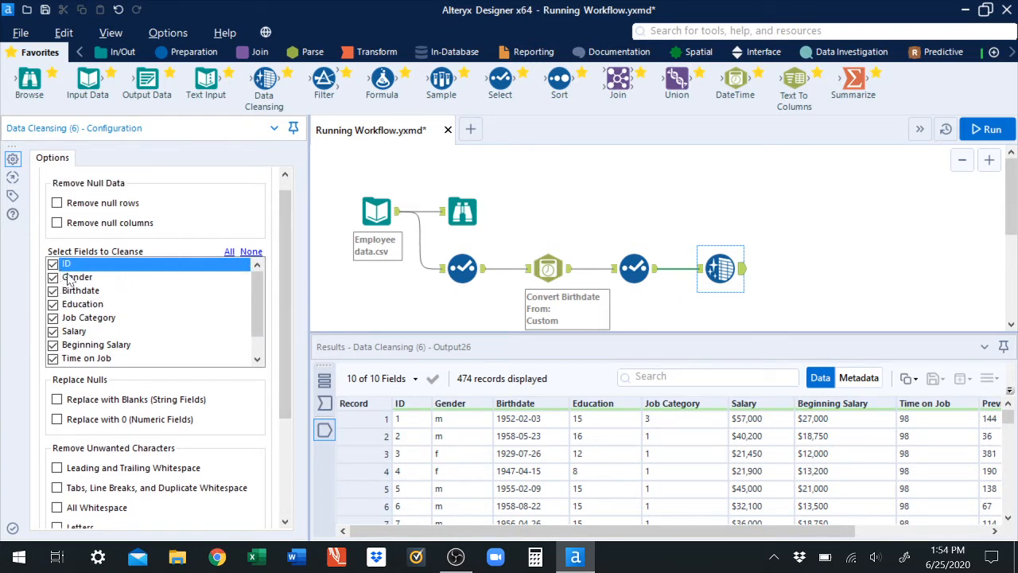
click(253, 253)
click(53, 277)
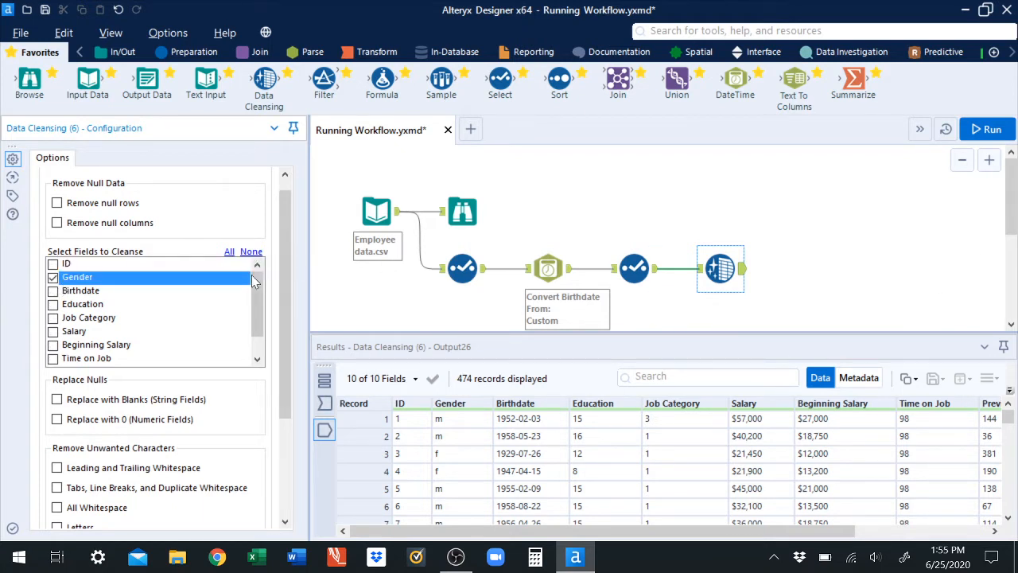
drag(289, 318, 307, 415)
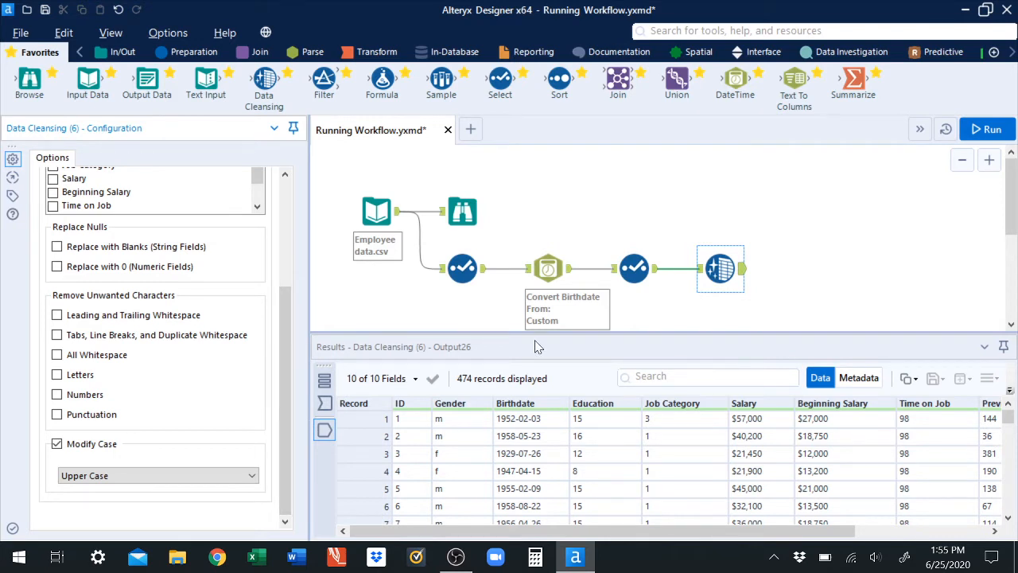
click(15, 530)
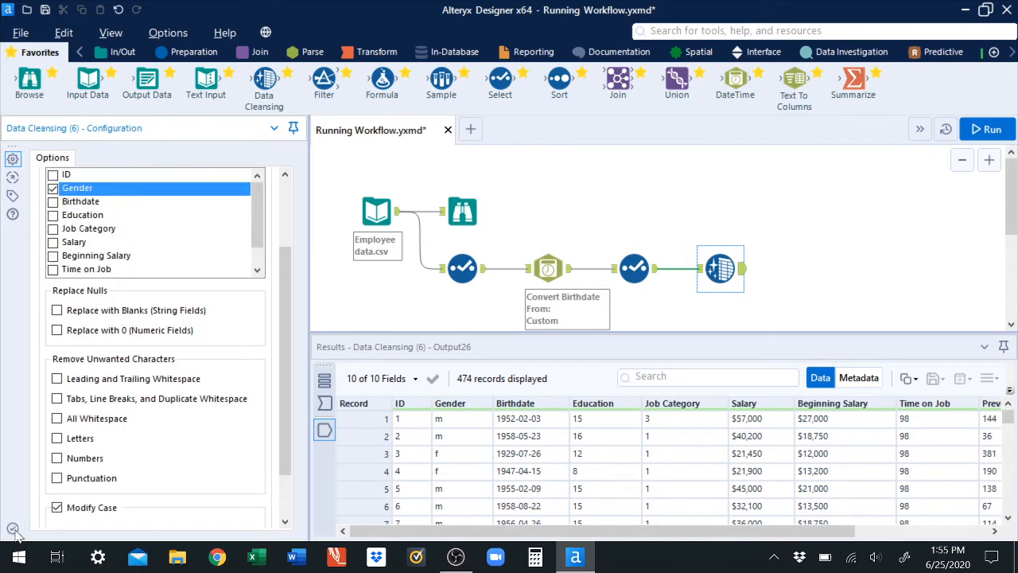
Run the workflow with the upper-case setting and display the Data Cleansing tool's output data.
click(978, 134)
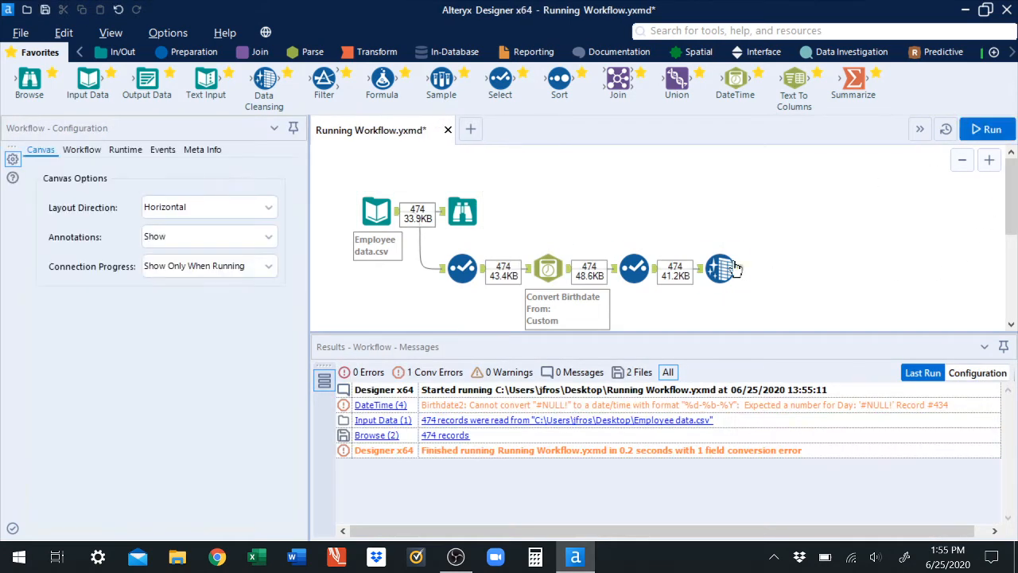
click(721, 267)
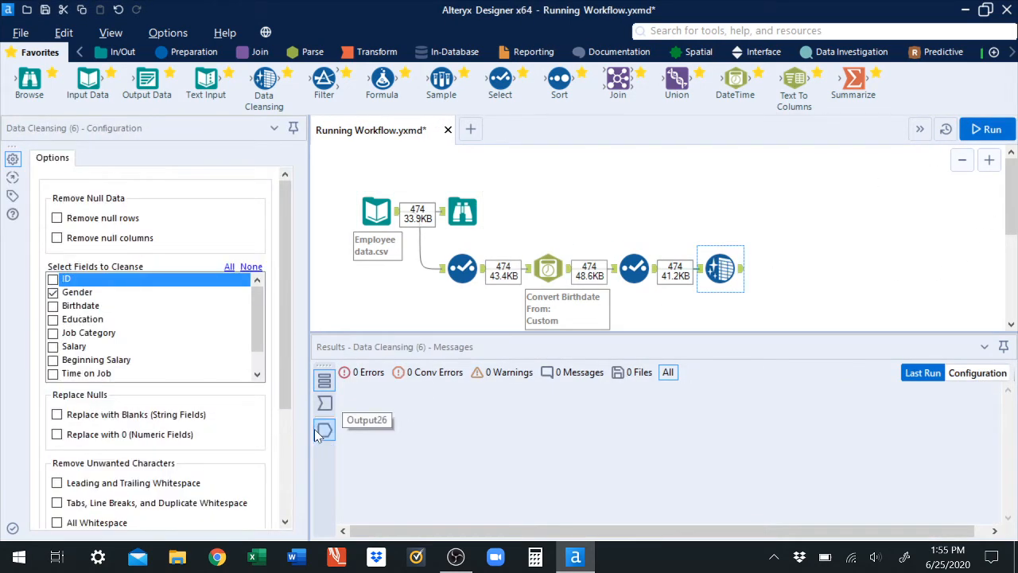
click(318, 432)
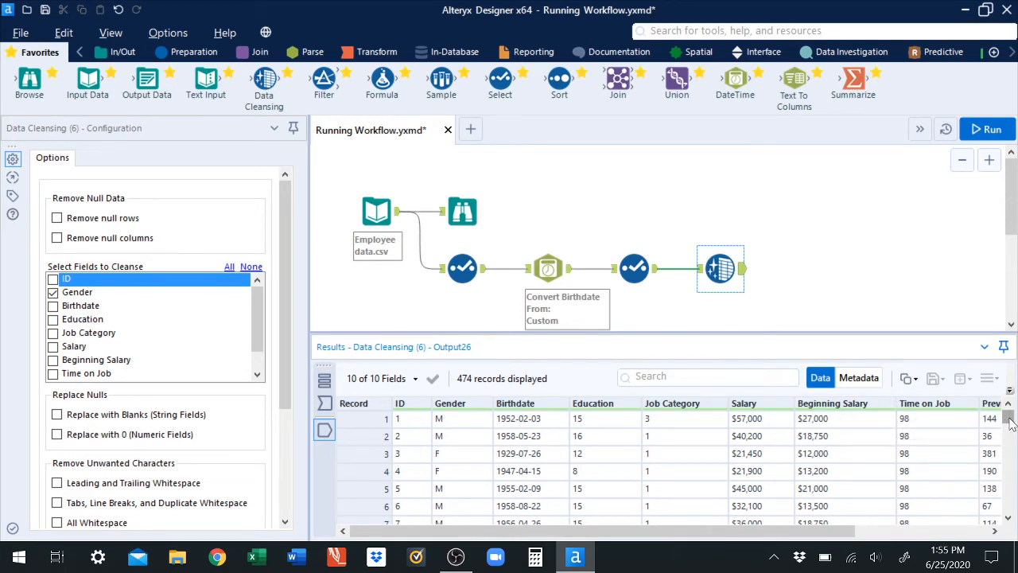
Examine the Gender column's letter case and the Beginning Salary values in the output down to record 17.
click(1009, 518)
click(1009, 519)
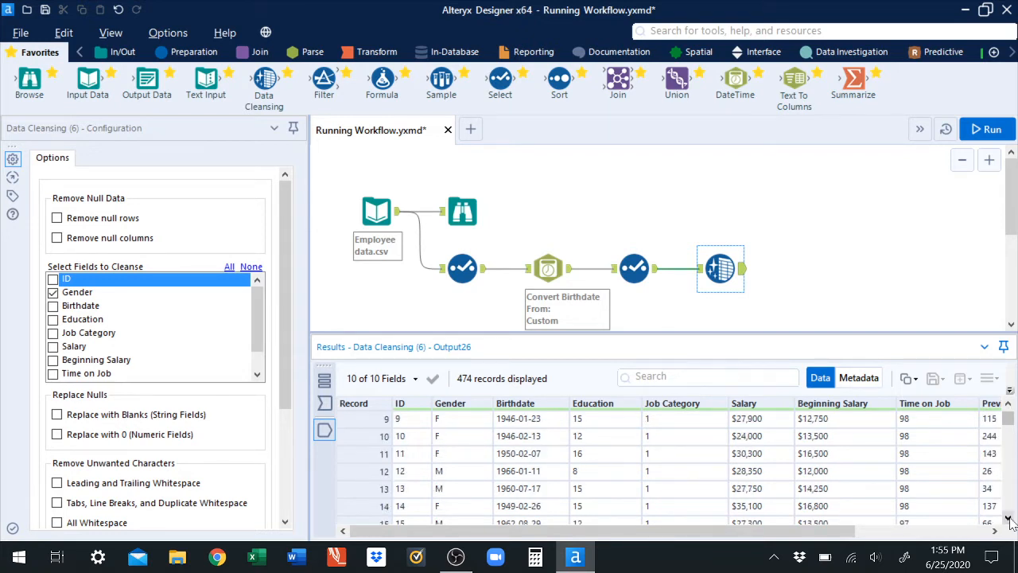
click(1009, 519)
click(1009, 519)
click(1008, 518)
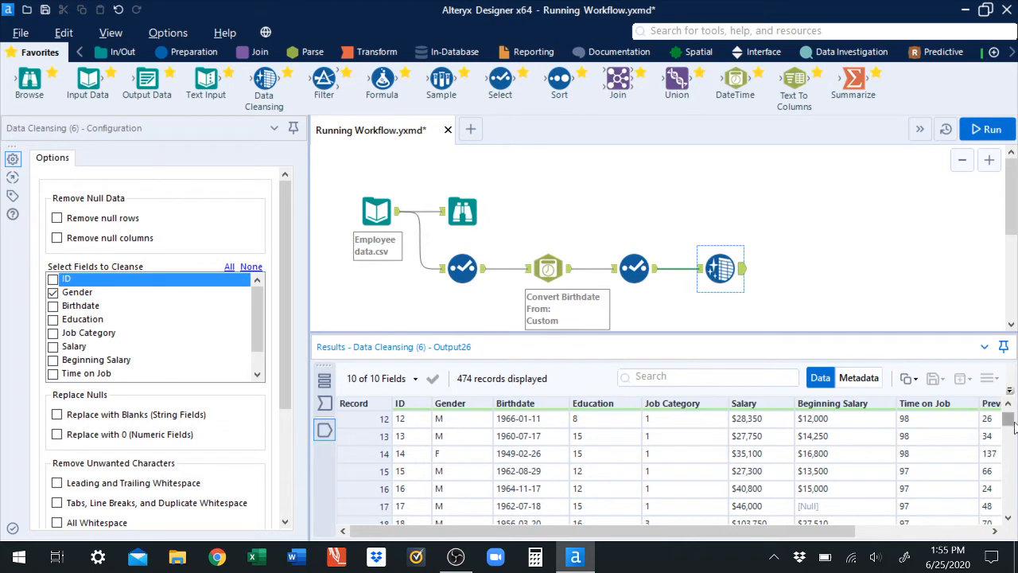
Add a Filter tool to the canvas, connected to the output of the Data Cleansing tool.
drag(1014, 427, 1012, 402)
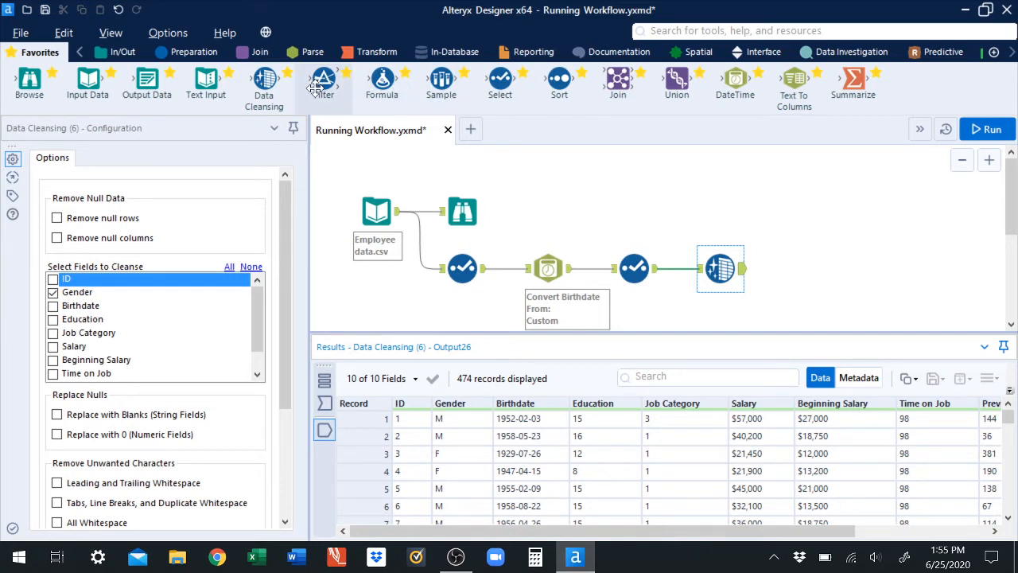
drag(316, 86, 807, 268)
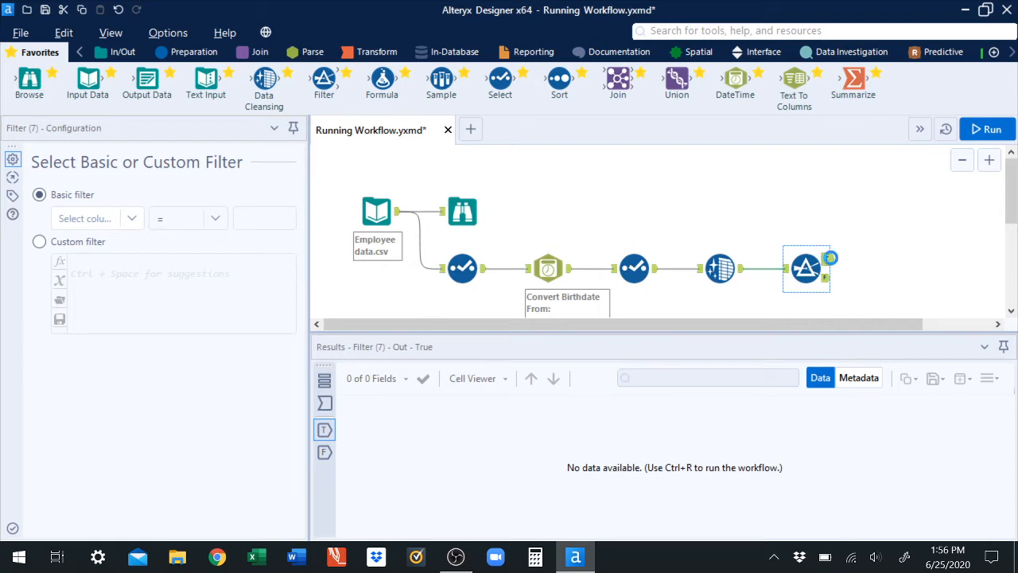
key(ctrl+r)
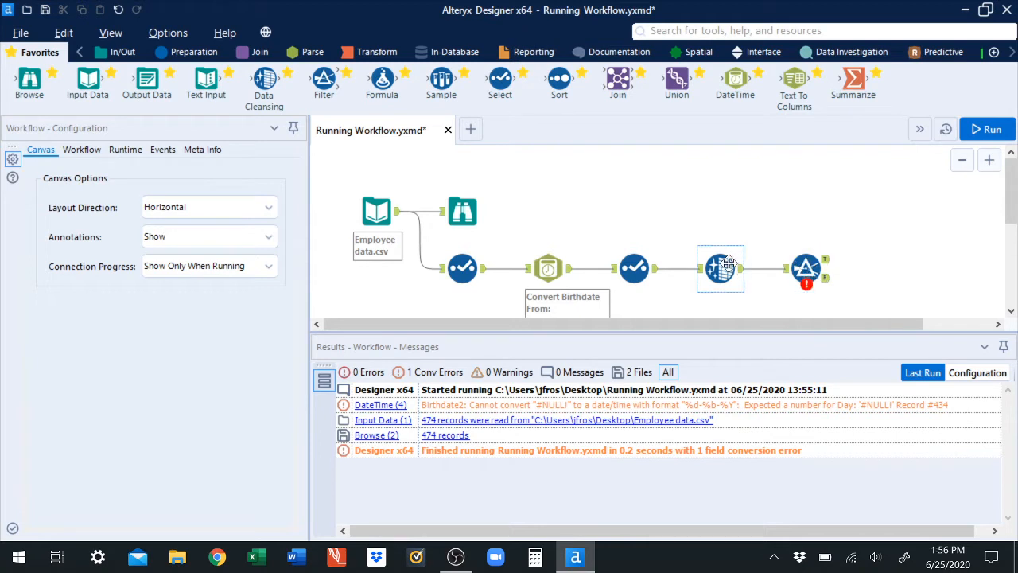
Review the Data Cleansing tool's output data and switch the Filter tool to Custom filter mode.
click(806, 268)
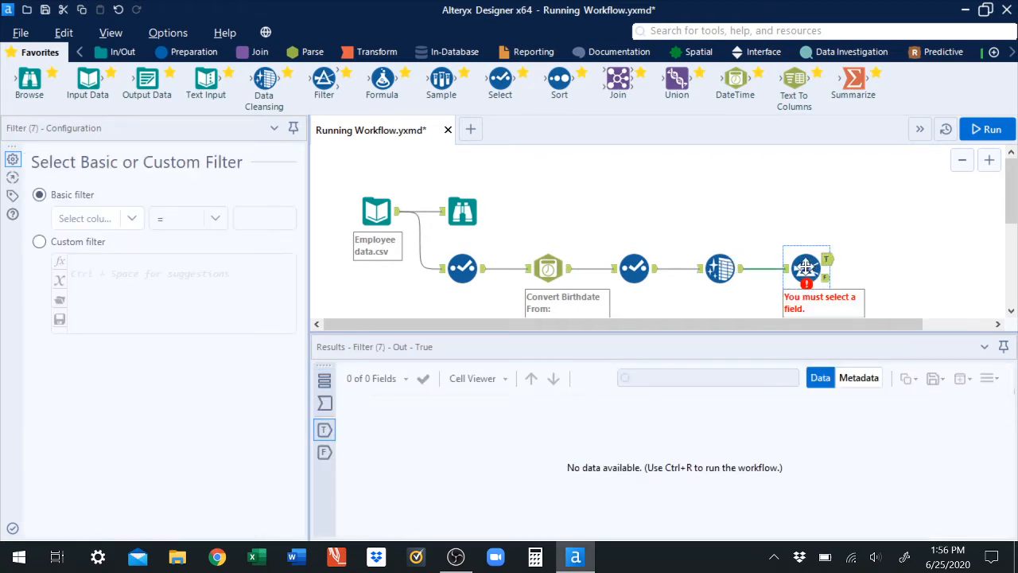
click(825, 280)
click(718, 268)
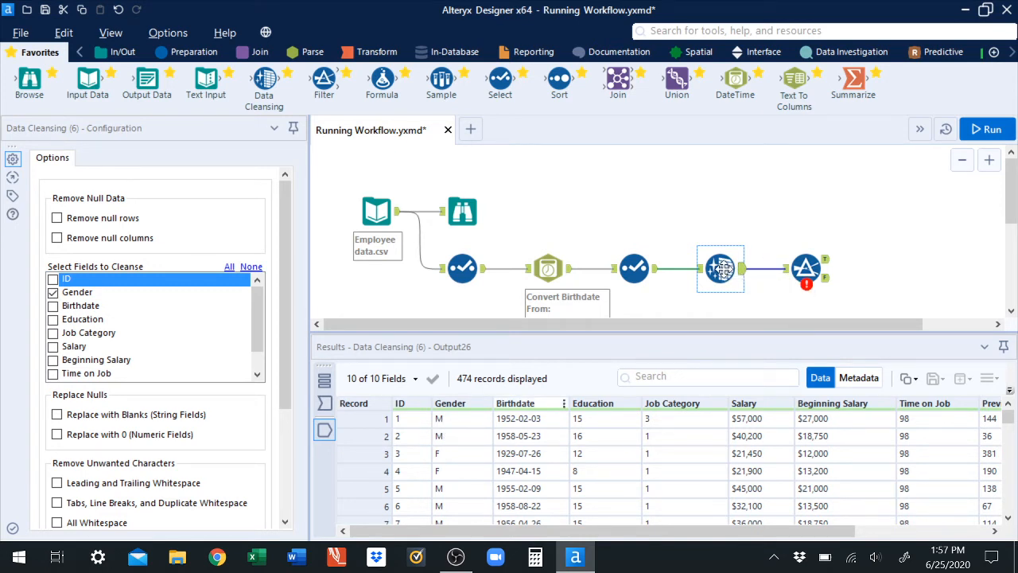
click(805, 267)
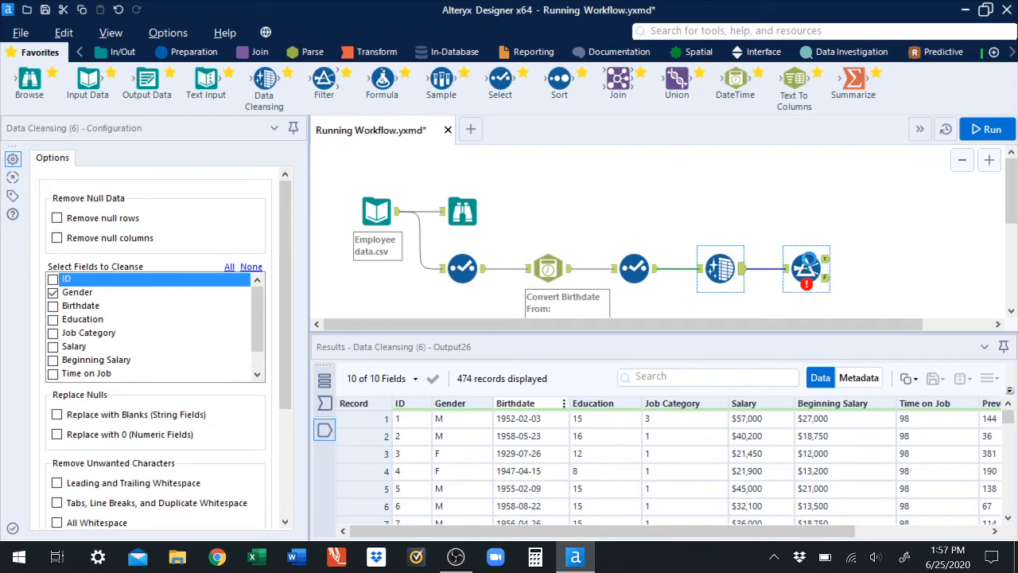
click(39, 242)
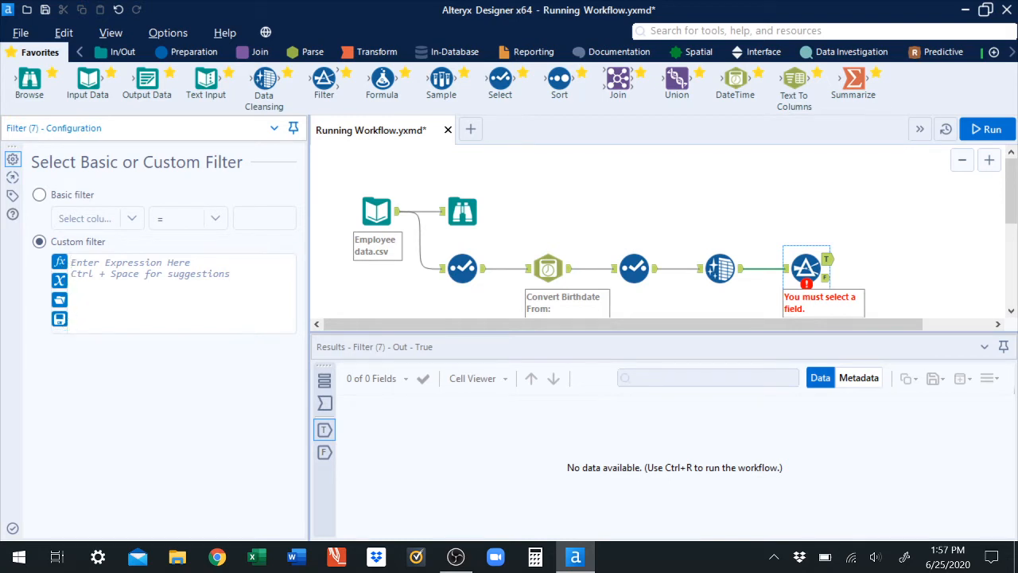
Examine the custom filter's function categories, existing columns, recent and saved expressions, and the Save Expression option.
click(60, 264)
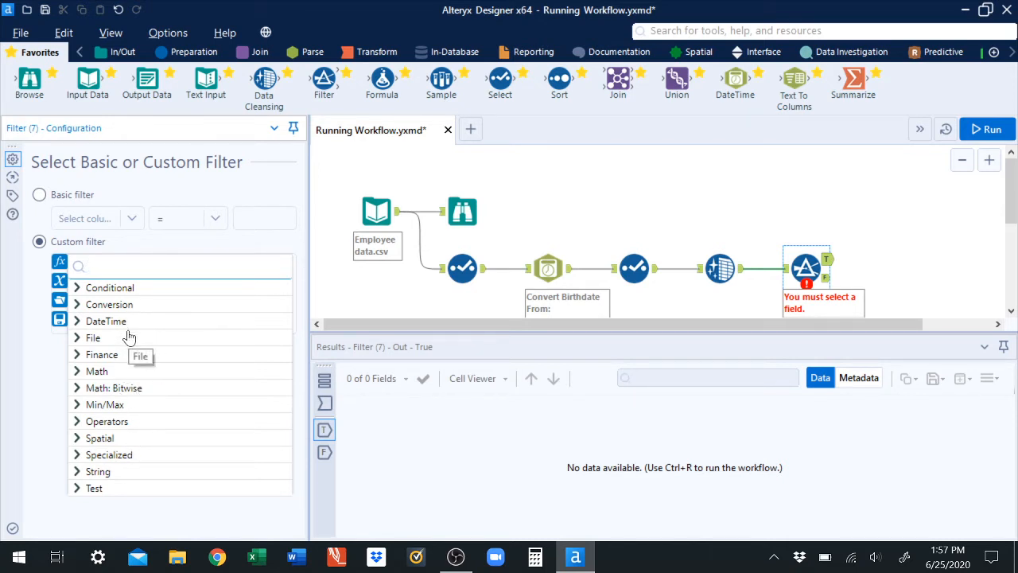
click(133, 527)
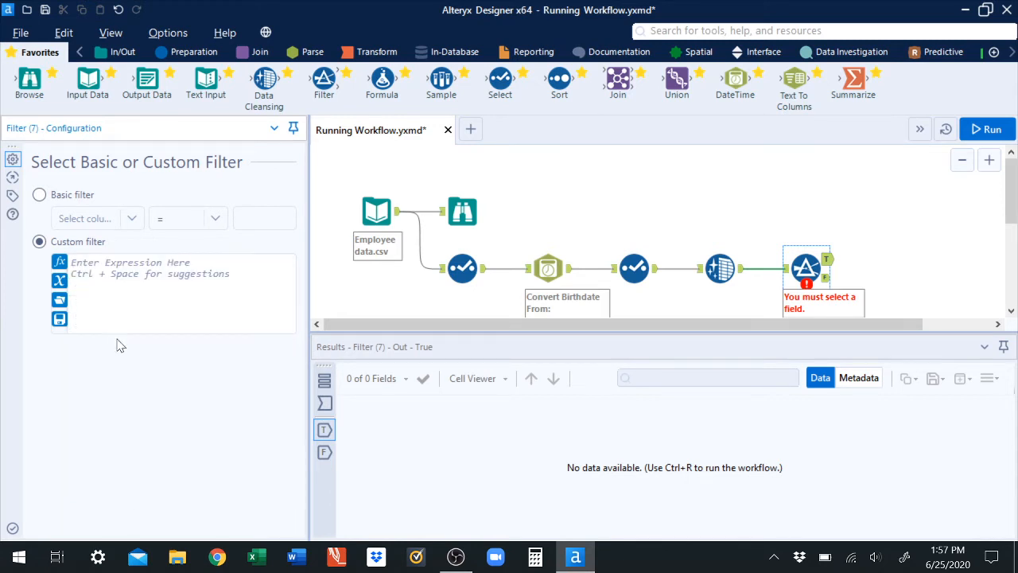
click(62, 281)
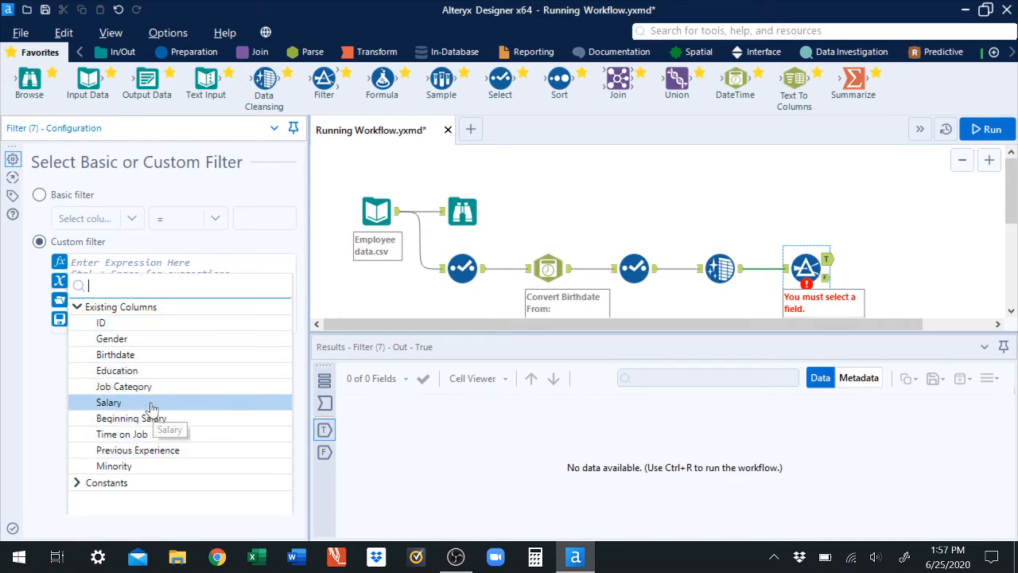
click(54, 401)
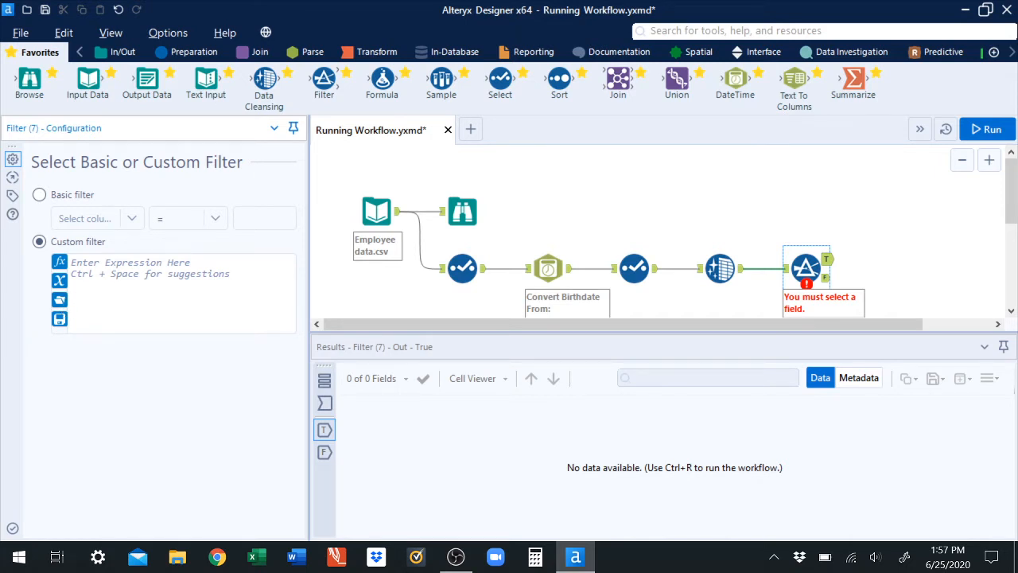
click(60, 301)
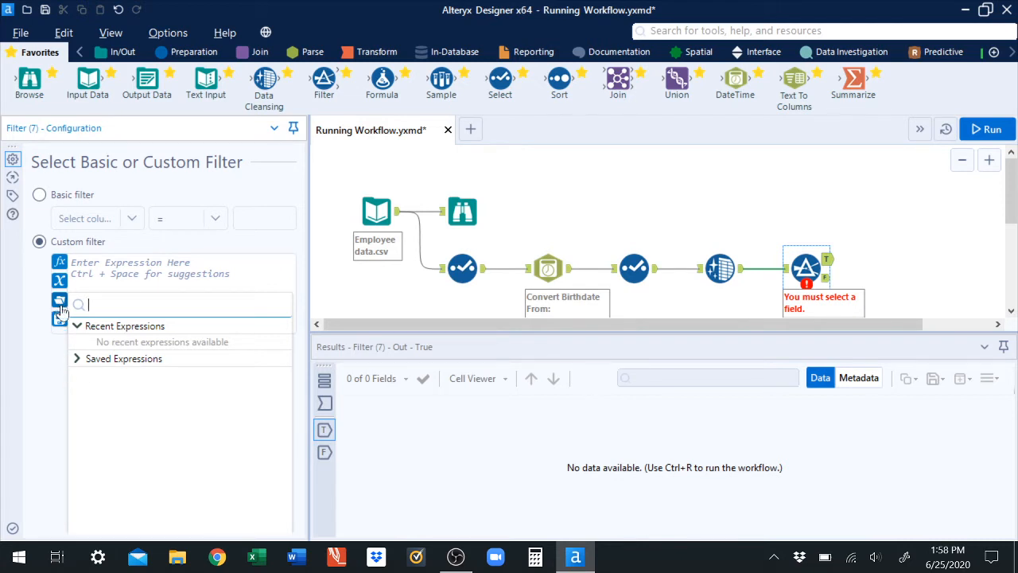
click(53, 379)
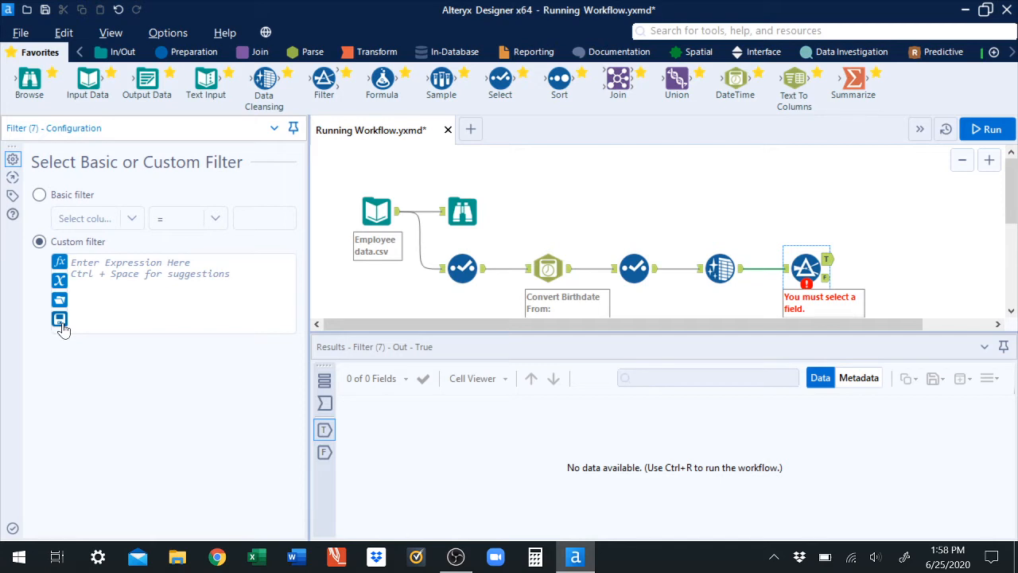
click(61, 324)
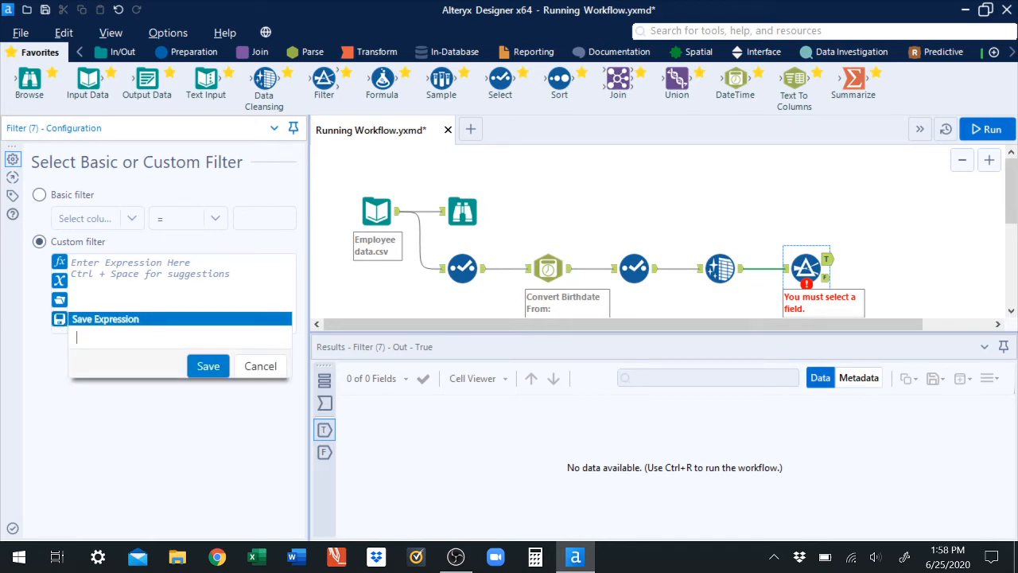
click(260, 368)
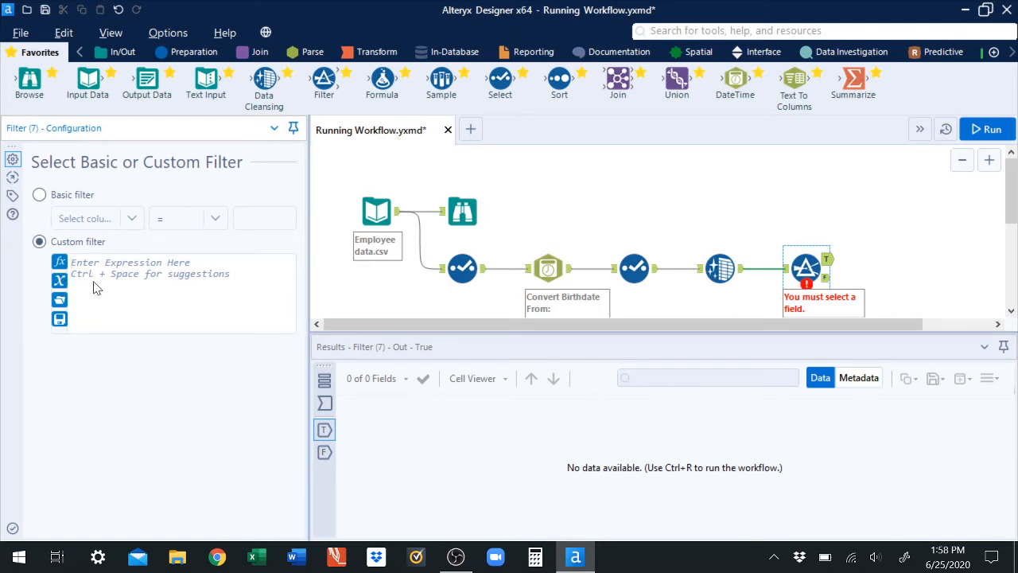
click(63, 289)
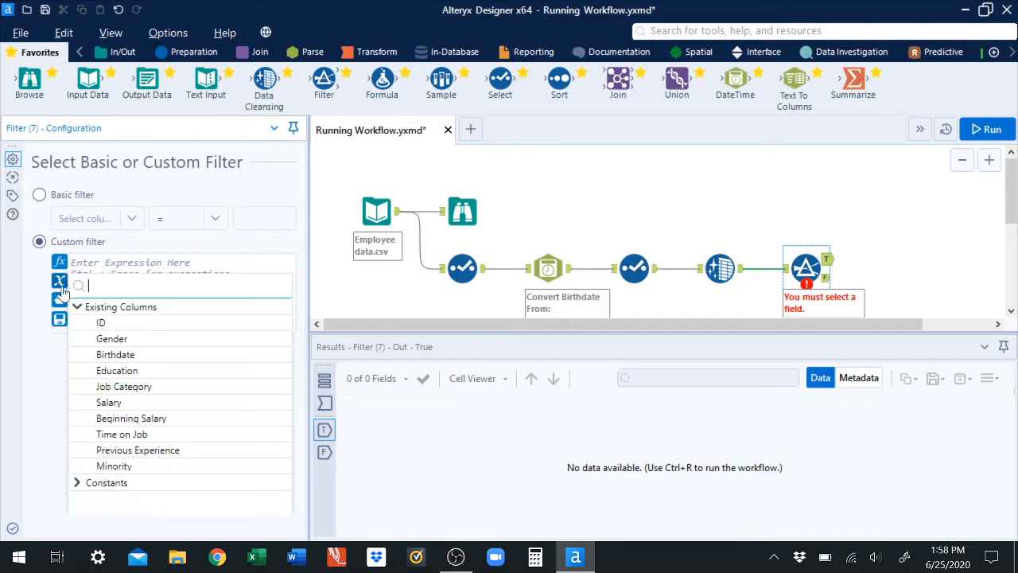
click(40, 368)
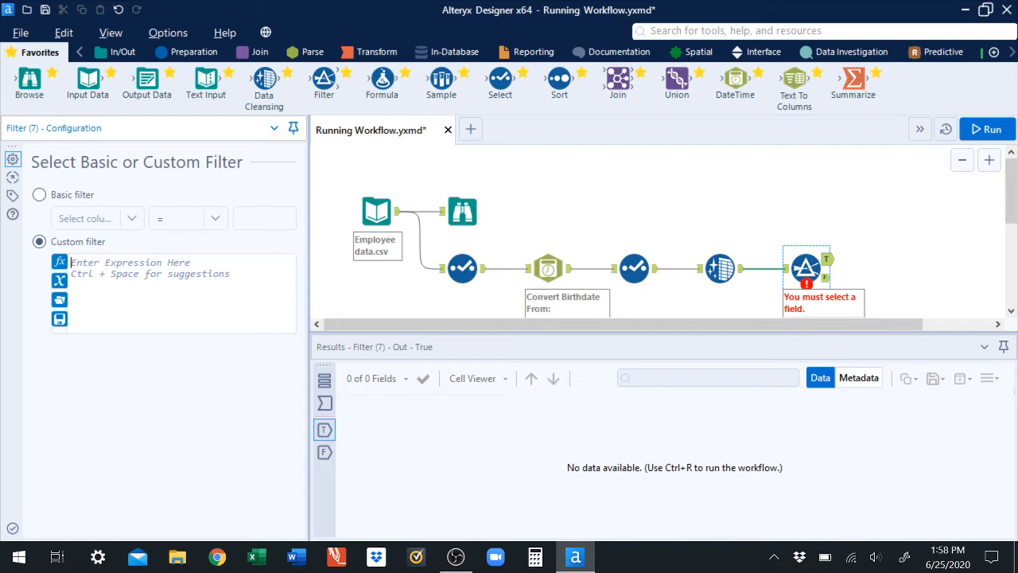
Enter the custom filter expression [Gender] = "M" and apply the configuration.
text([)
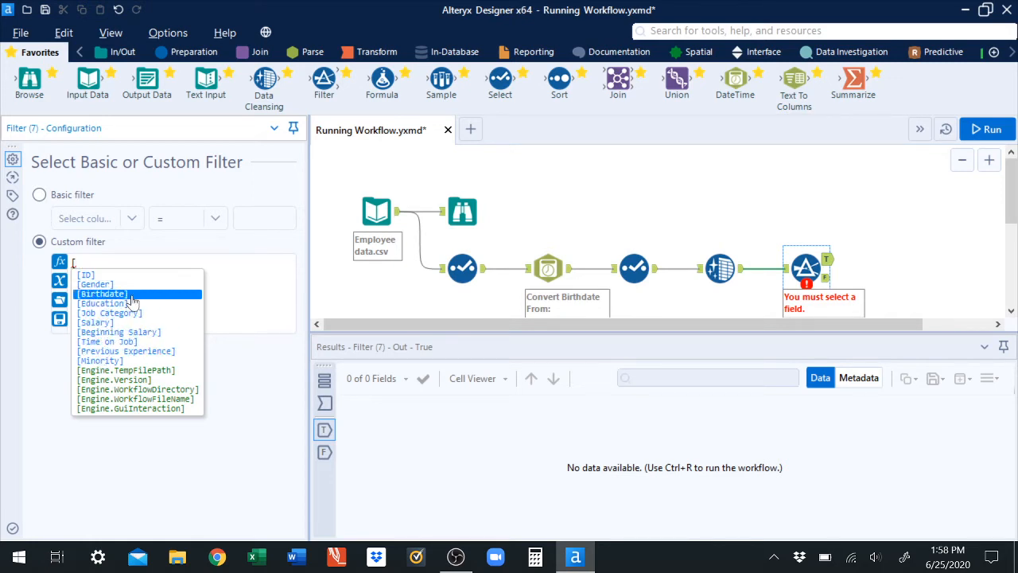
click(112, 288)
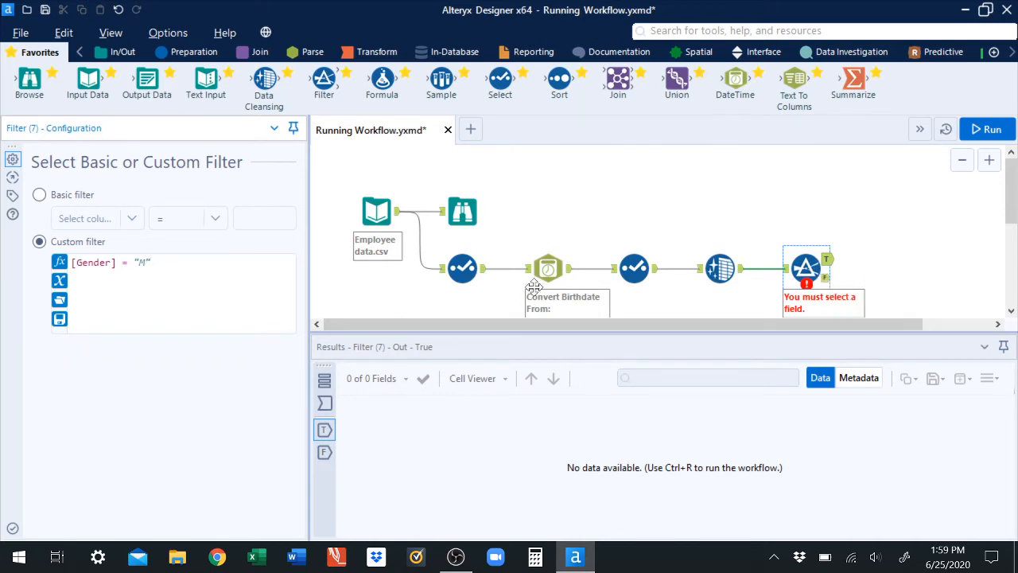
click(12, 528)
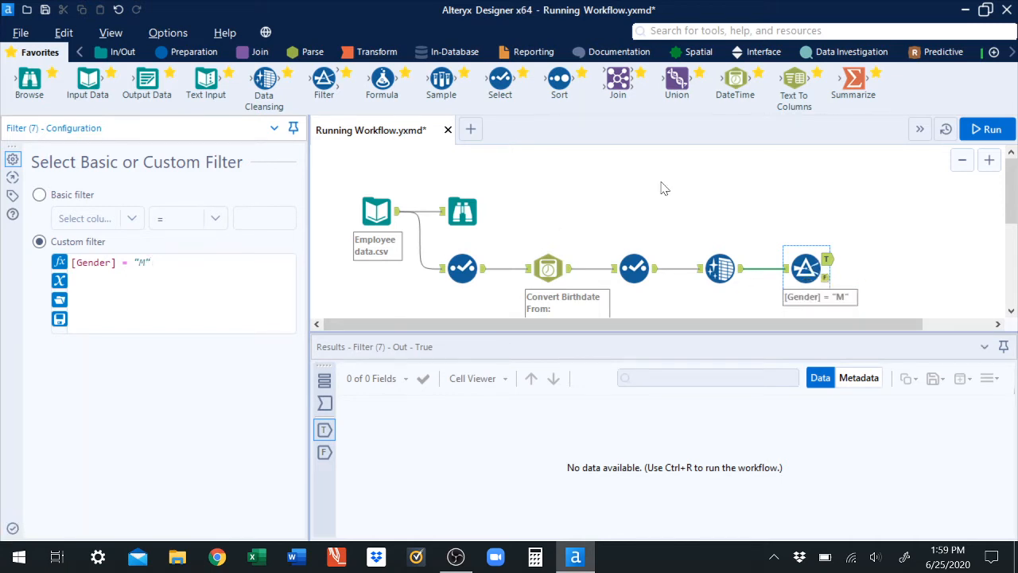
Run the workflow with the Gender filter and display the Filter tool's True output data.
click(1007, 136)
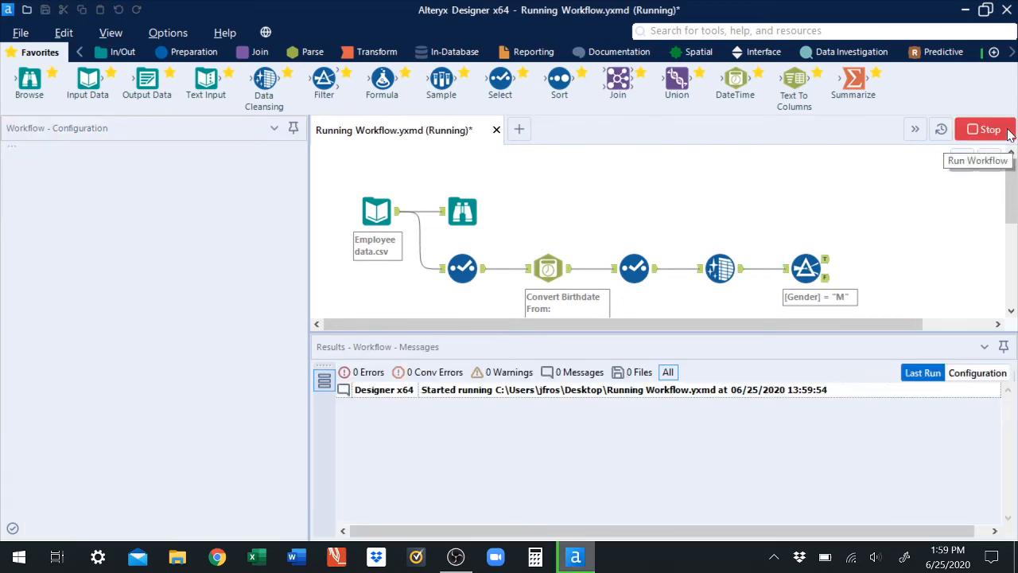
click(808, 269)
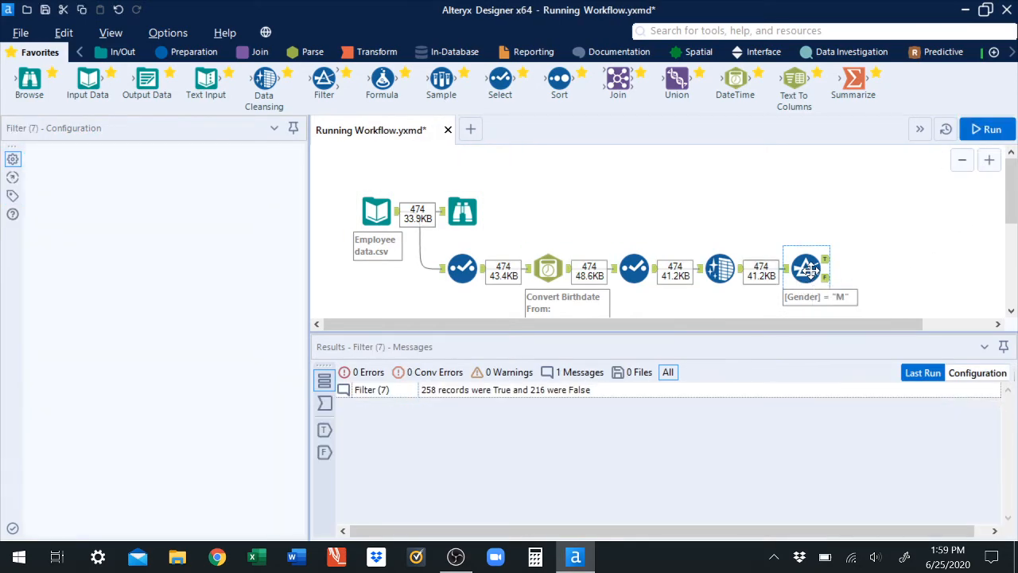
click(324, 431)
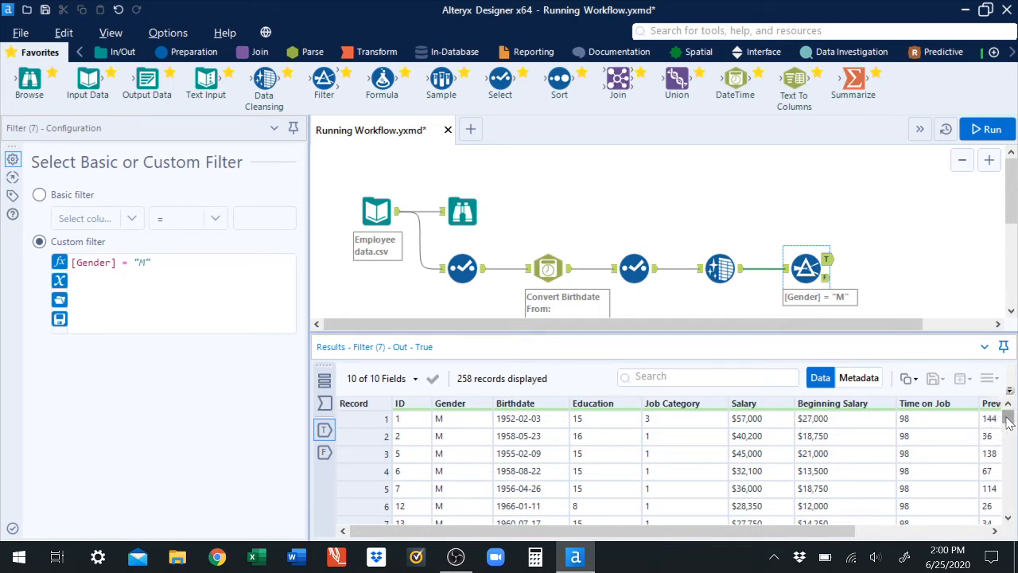
mouse_move(1008, 419)
mouse_down()
mouse_move(1008, 486)
mouse_move(1008, 408)
mouse_up()
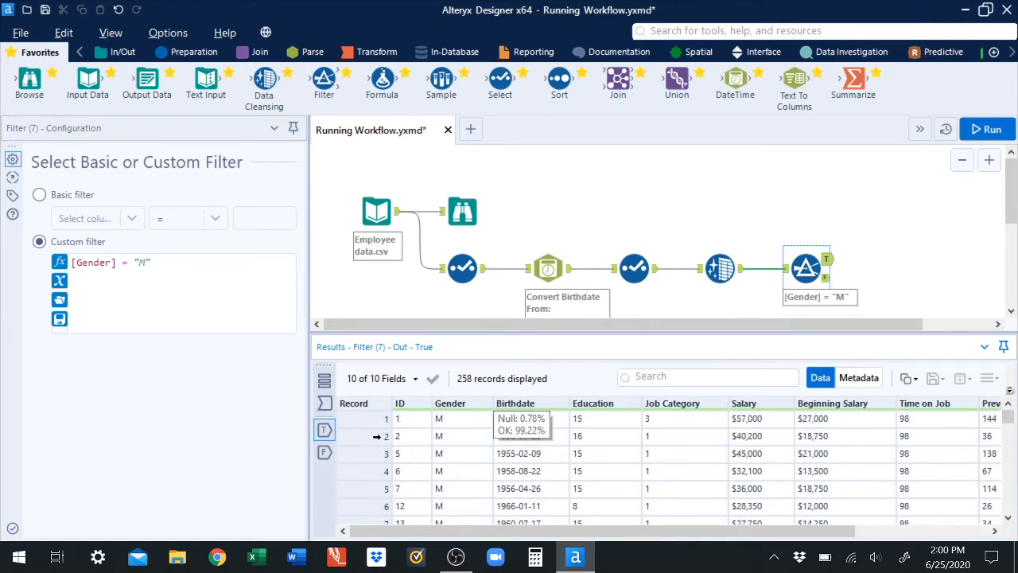
Compare the Gender values in the Filter tool's False and True outputs.
click(325, 452)
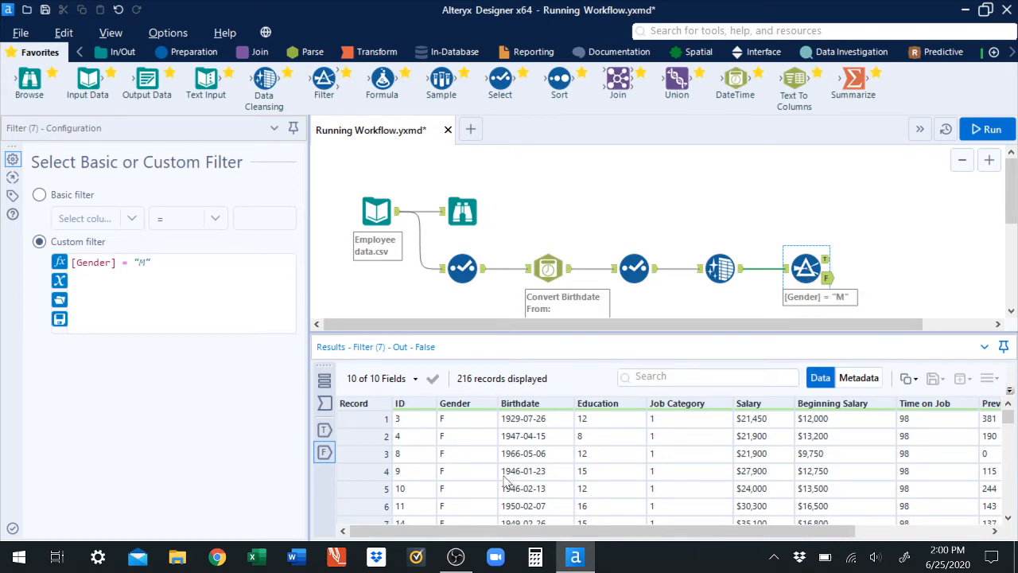
click(829, 263)
click(832, 264)
click(827, 263)
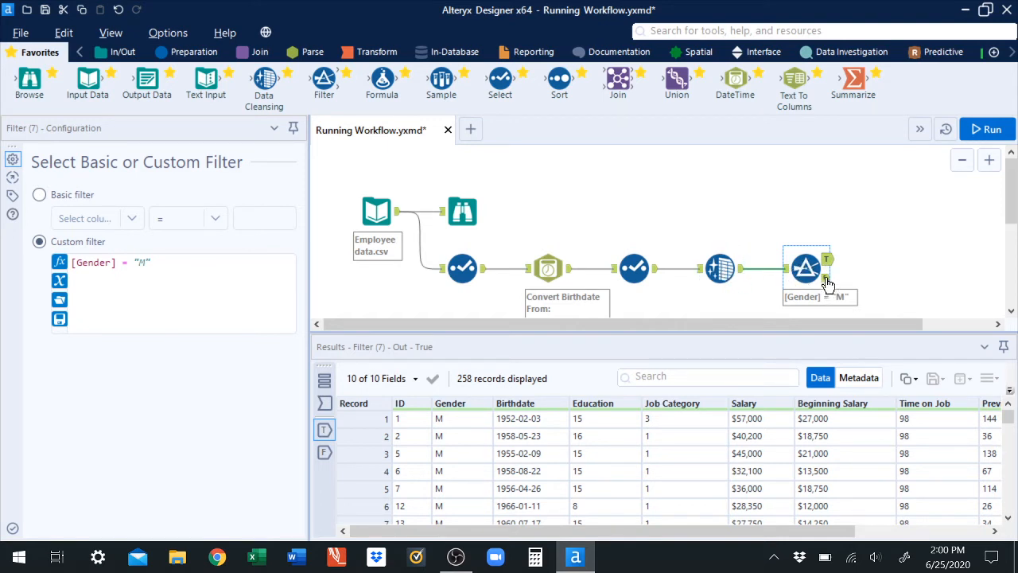
click(325, 452)
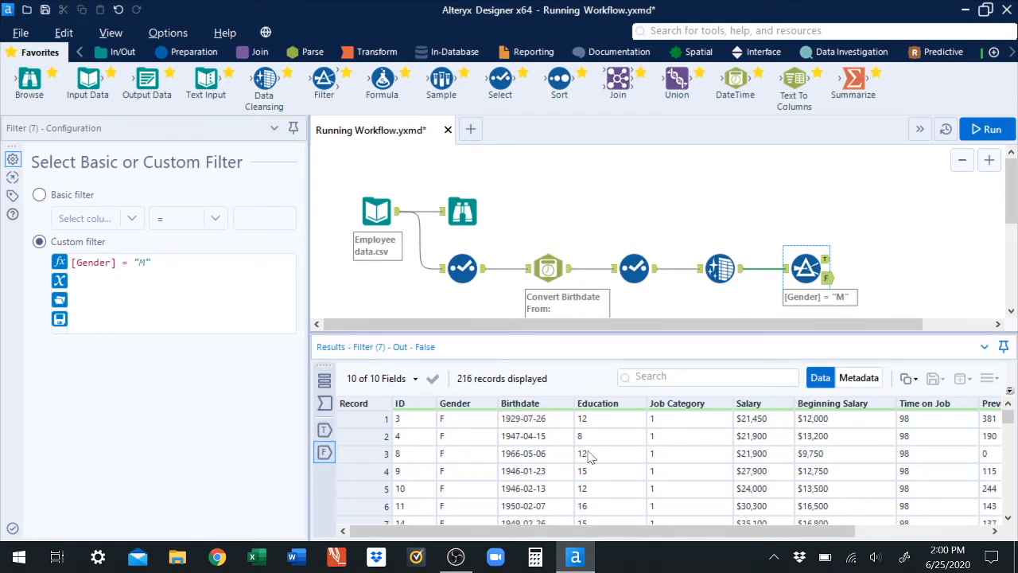
Connect a second Filter tool to the first filter's False output and switch it to Custom filter mode.
drag(335, 104, 893, 277)
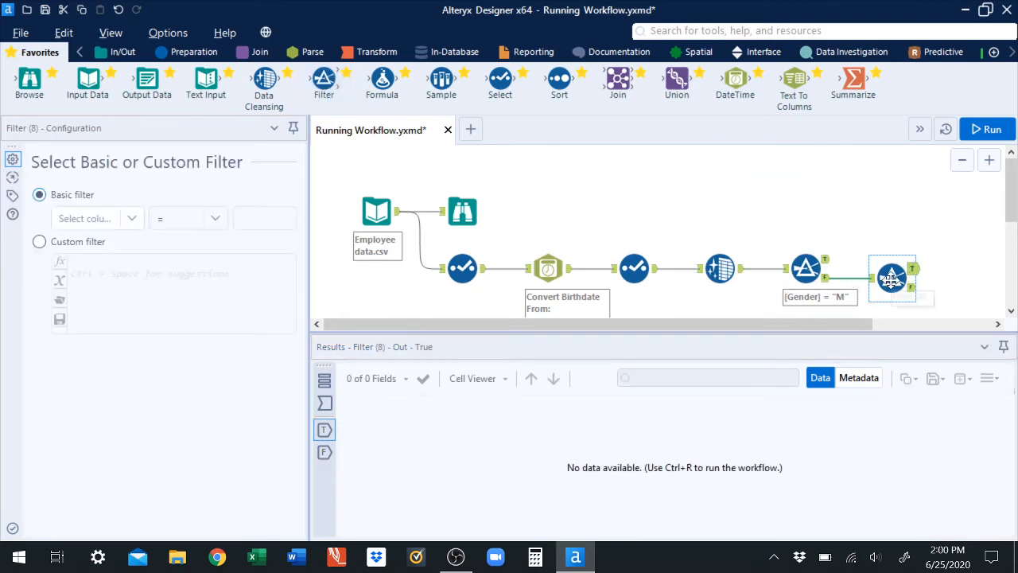
click(39, 242)
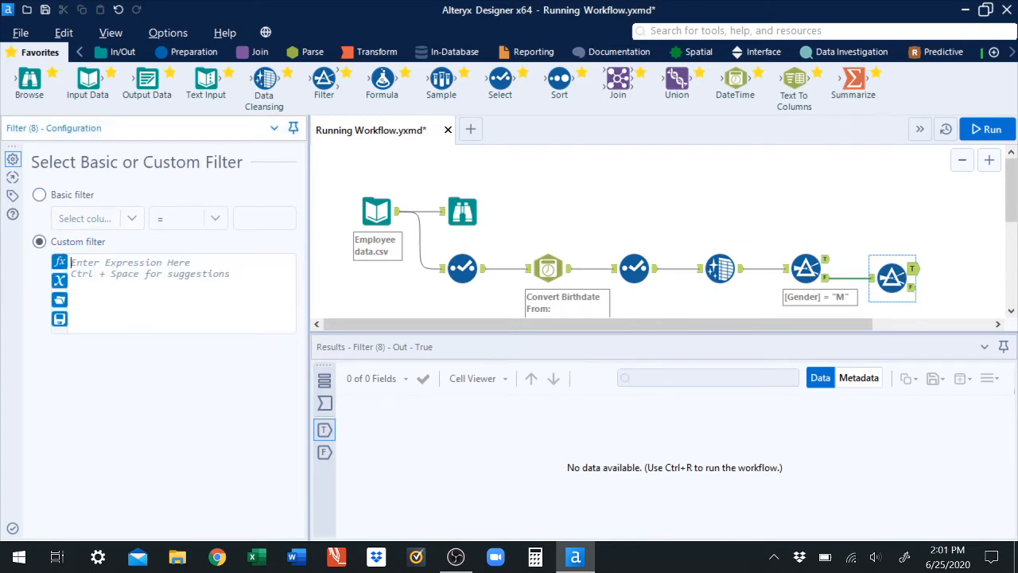
Compare the configurations of the two Filter tools and examine the first filter's False output data.
click(808, 270)
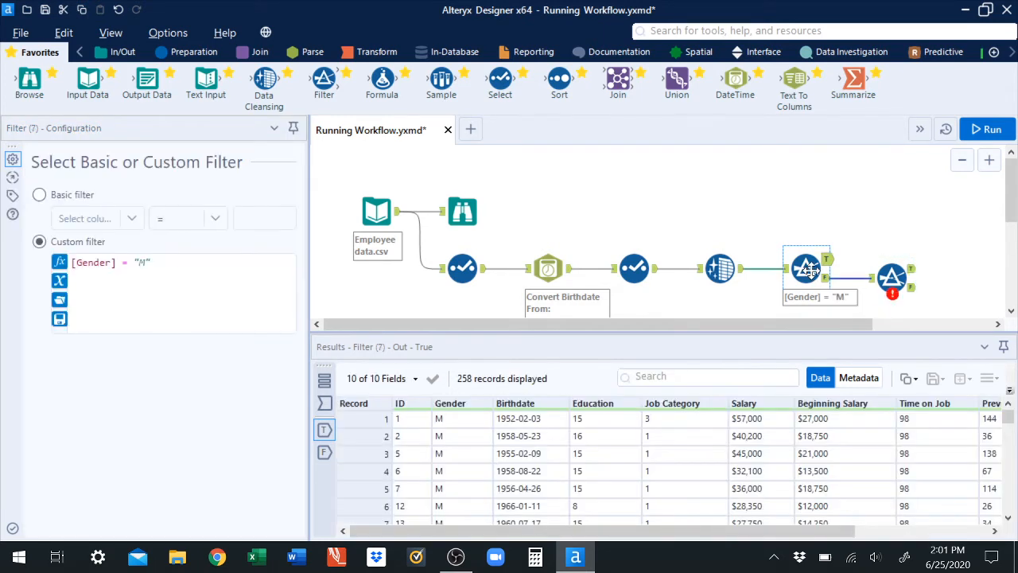
click(891, 274)
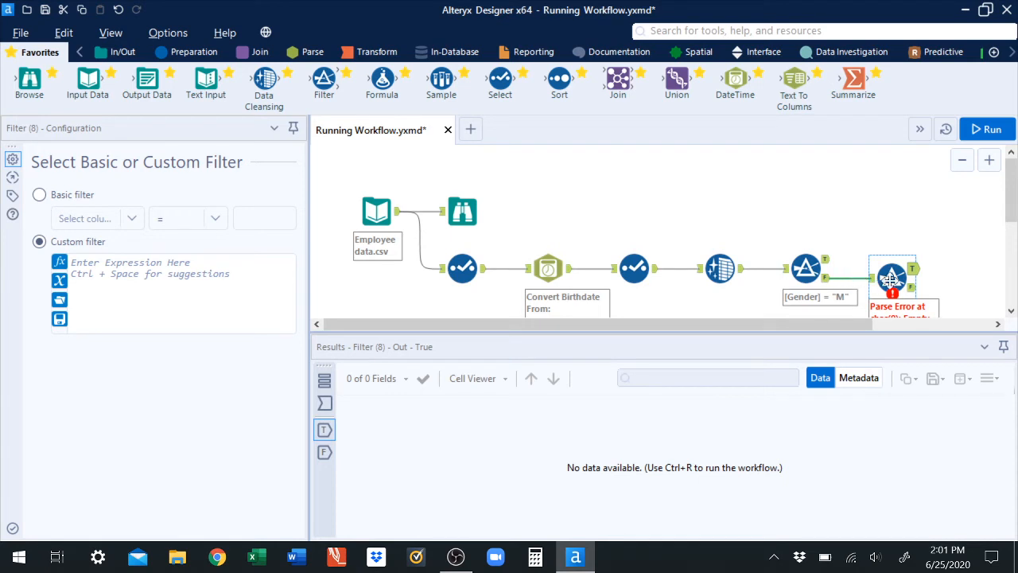
click(806, 268)
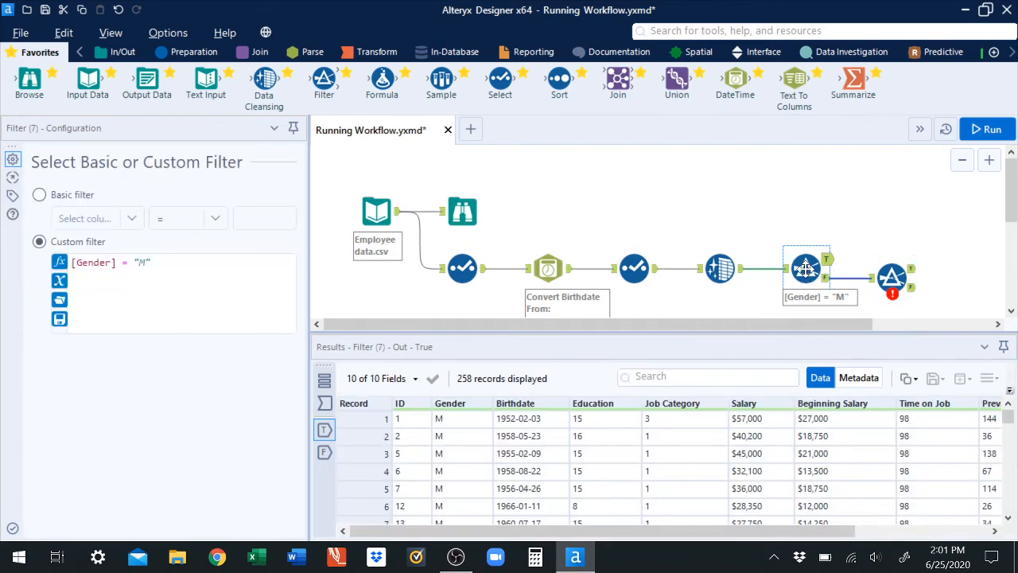
click(894, 278)
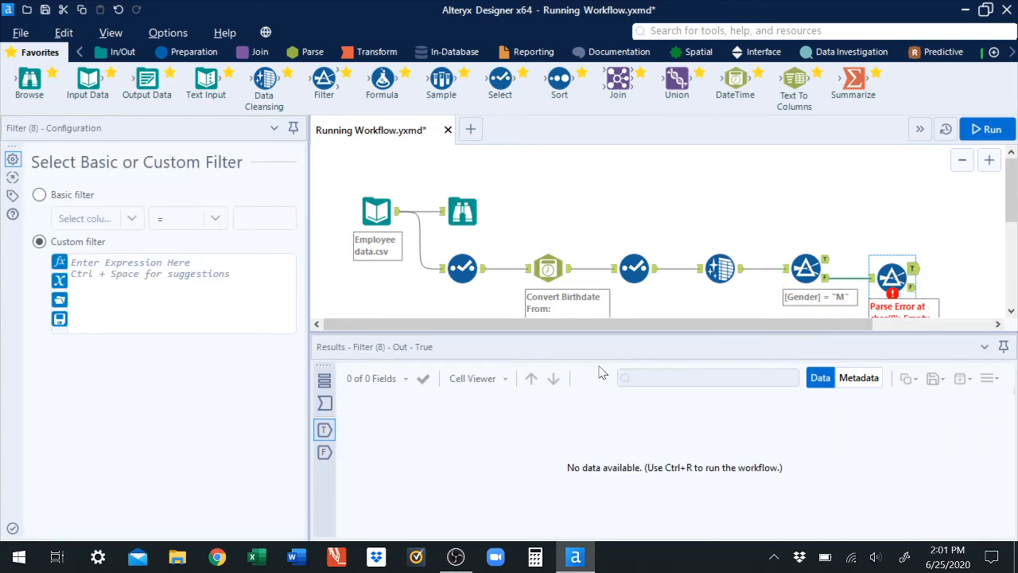
click(806, 269)
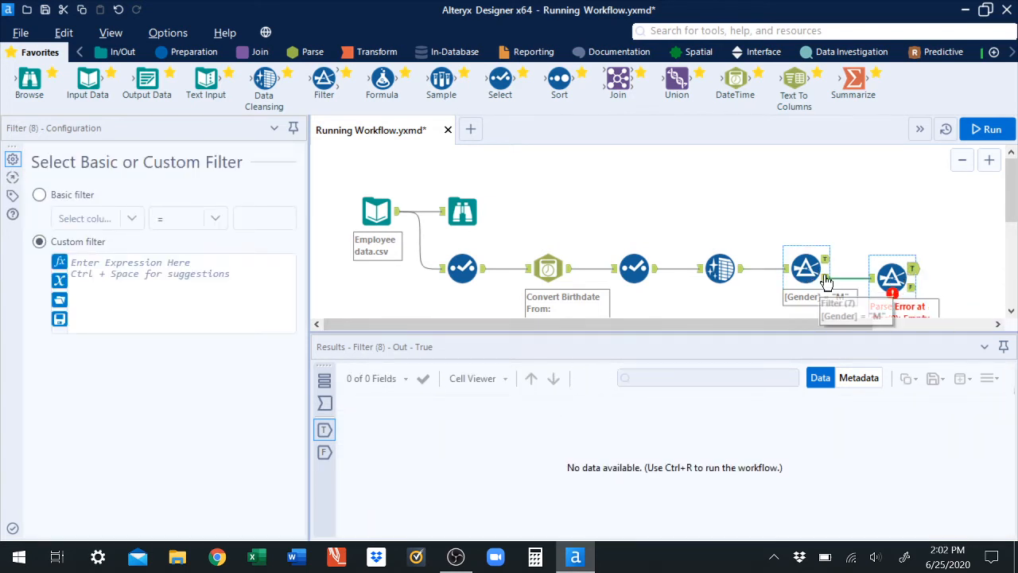
click(325, 452)
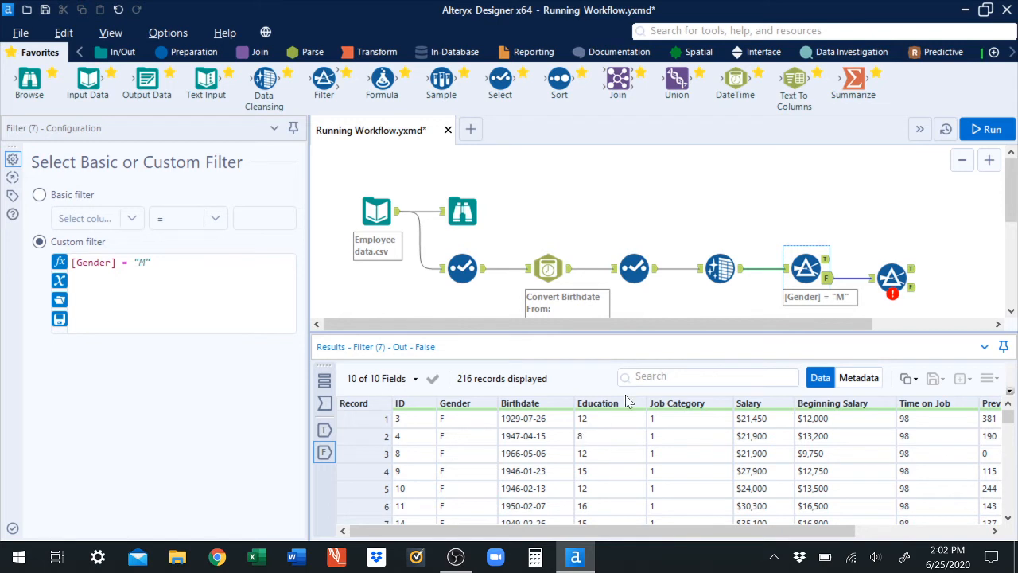
Delete the second Filter tool and clear the custom expression of the remaining Filter tool.
click(890, 288)
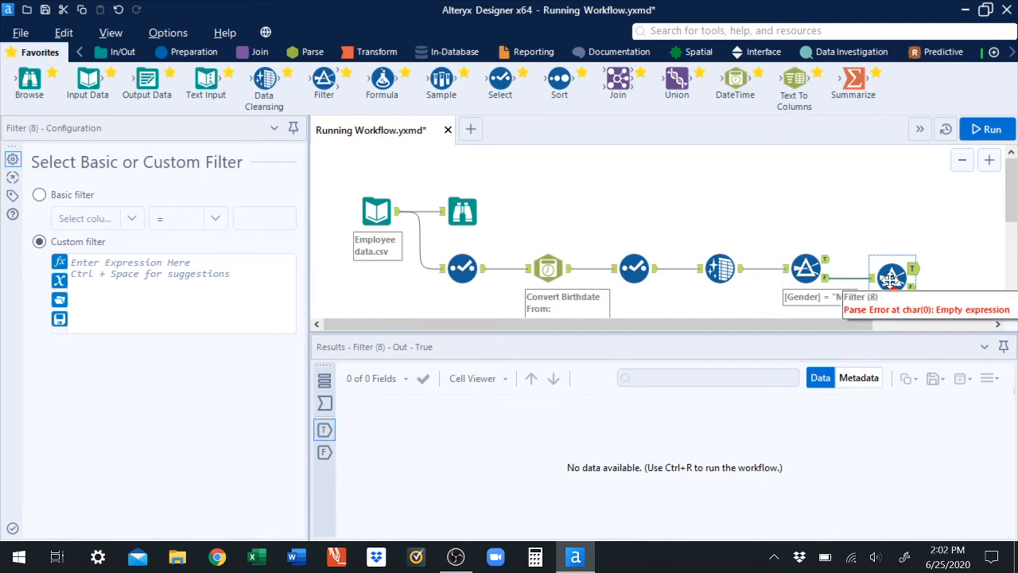
key(Delete)
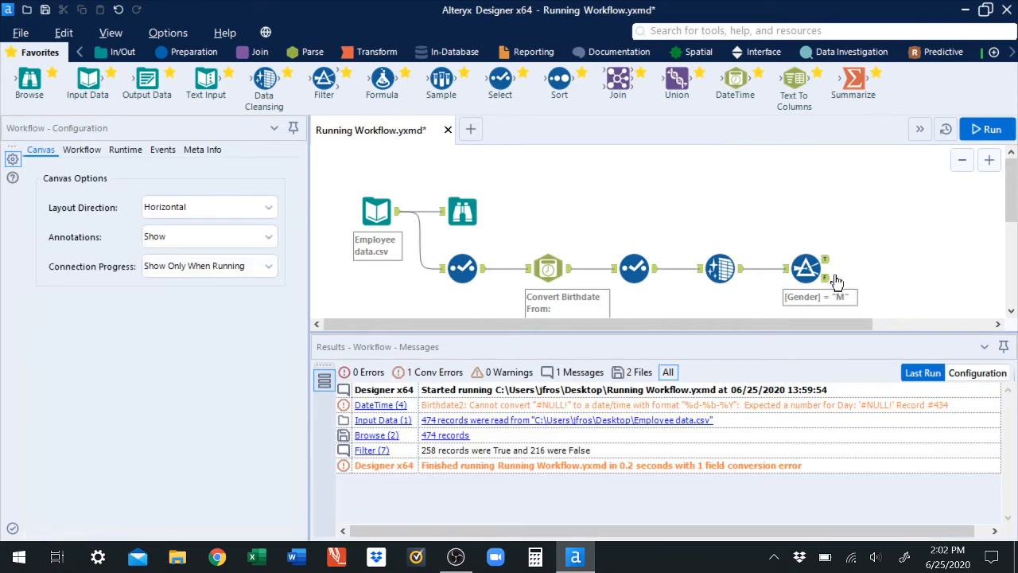
click(815, 270)
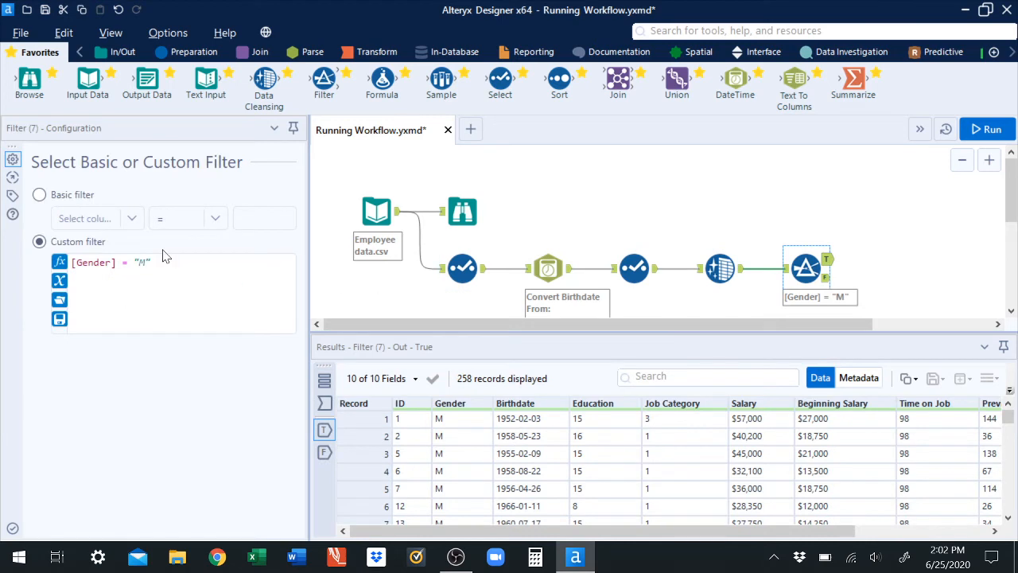
drag(152, 263, 77, 262)
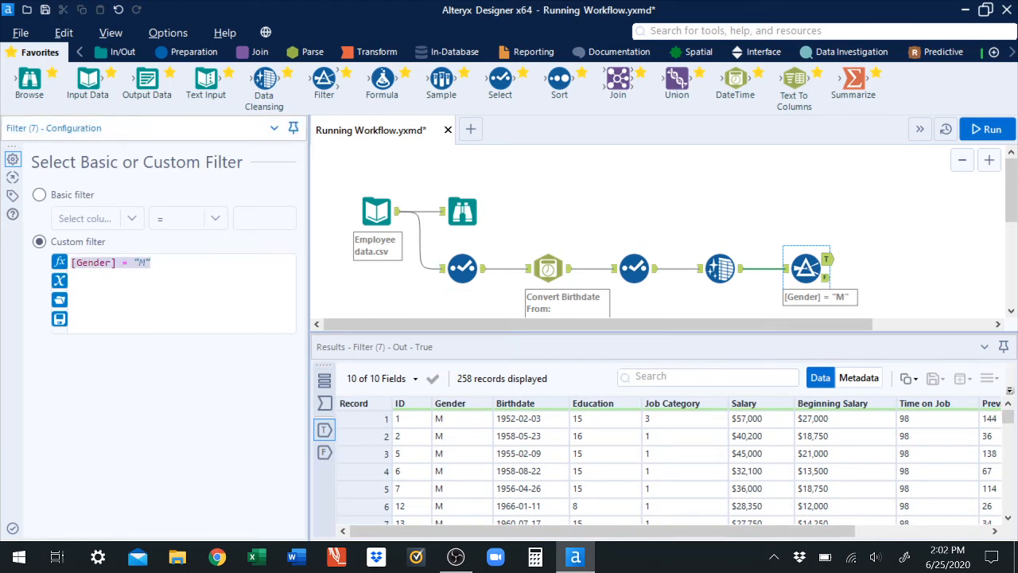
key(Delete)
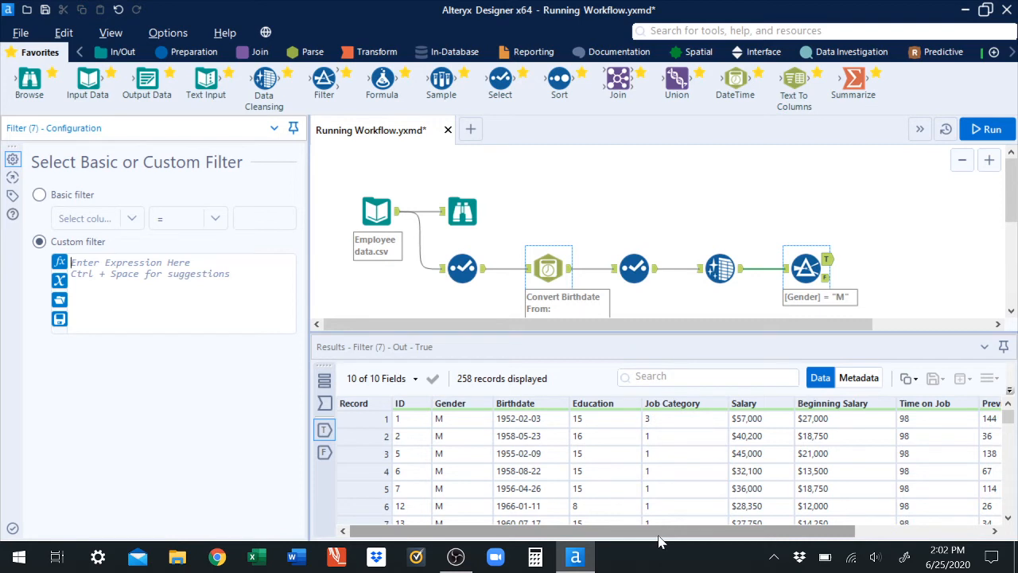
Examine the columns of the Filter tool's True output and of the Data Cleansing tool's output.
drag(671, 539, 833, 539)
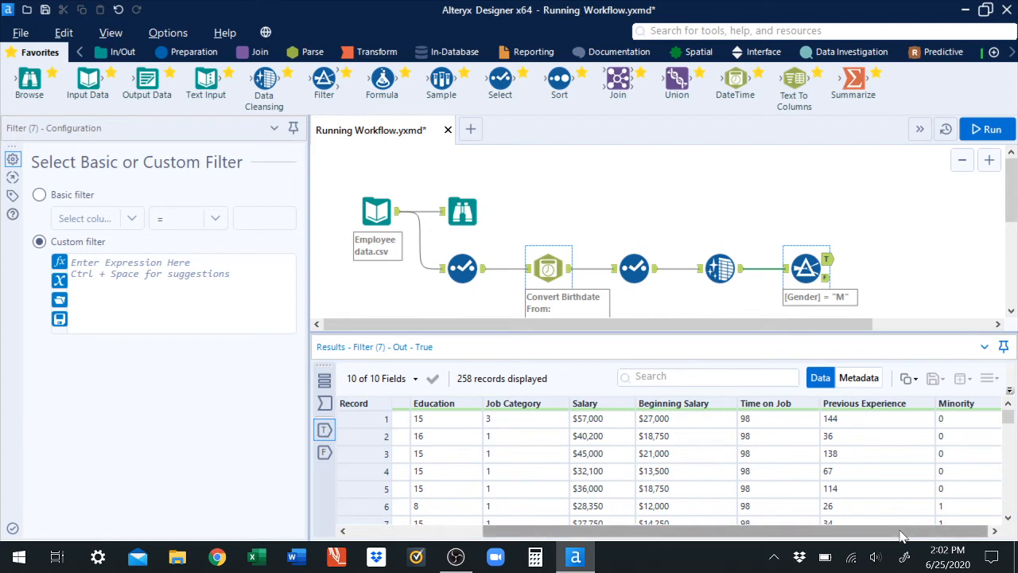
drag(904, 531, 777, 535)
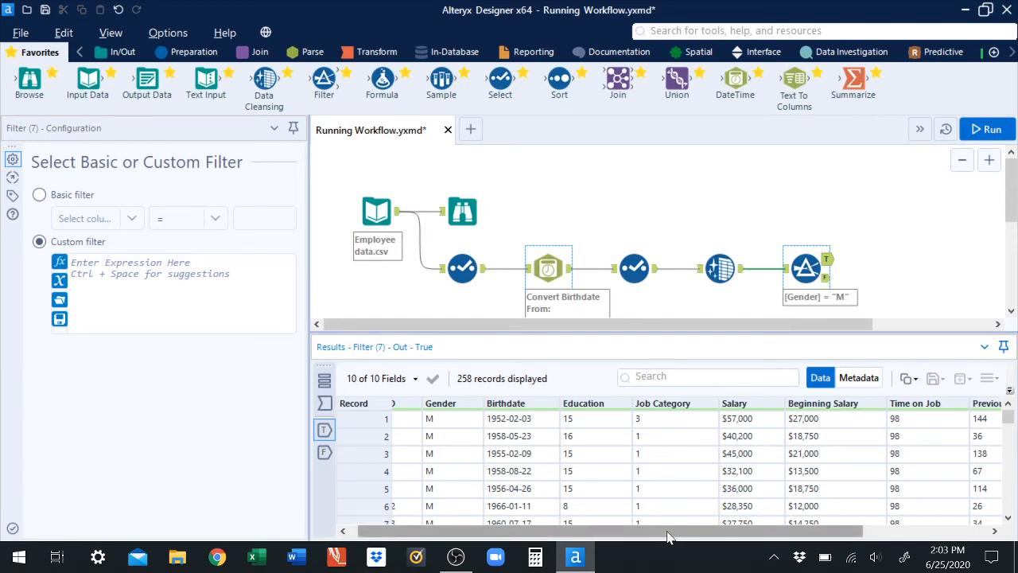
drag(668, 537, 657, 536)
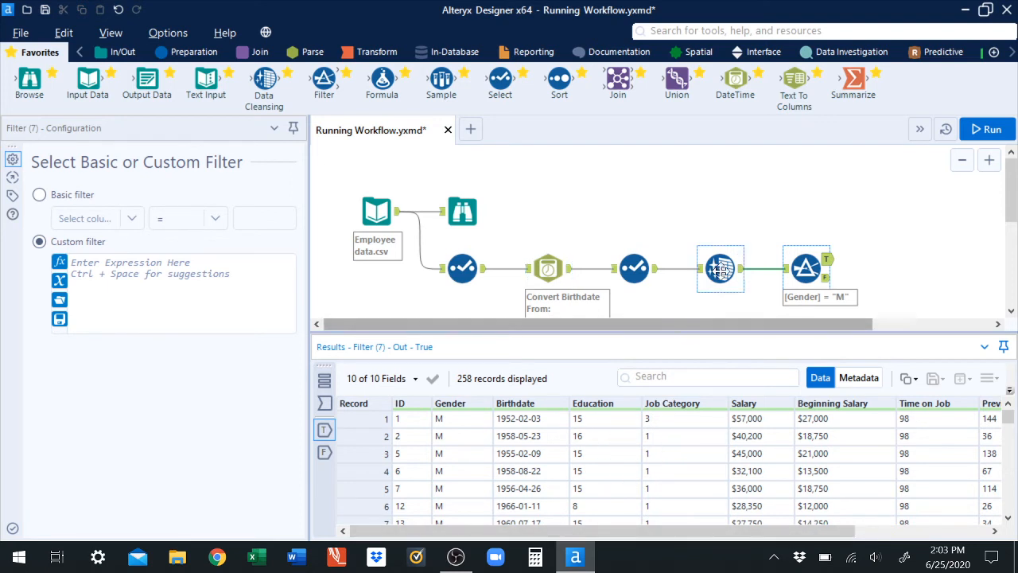
click(720, 269)
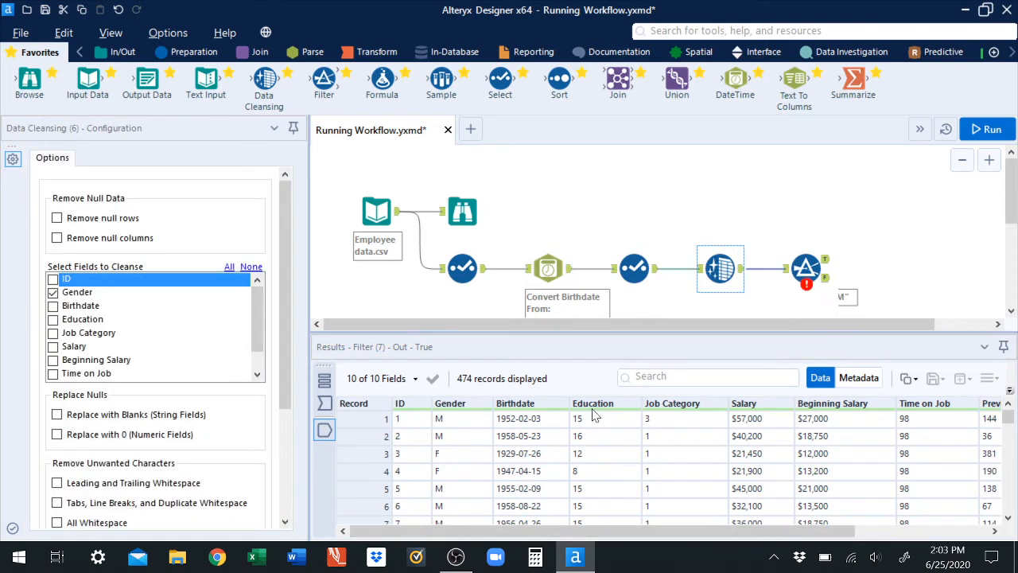
drag(748, 531, 770, 541)
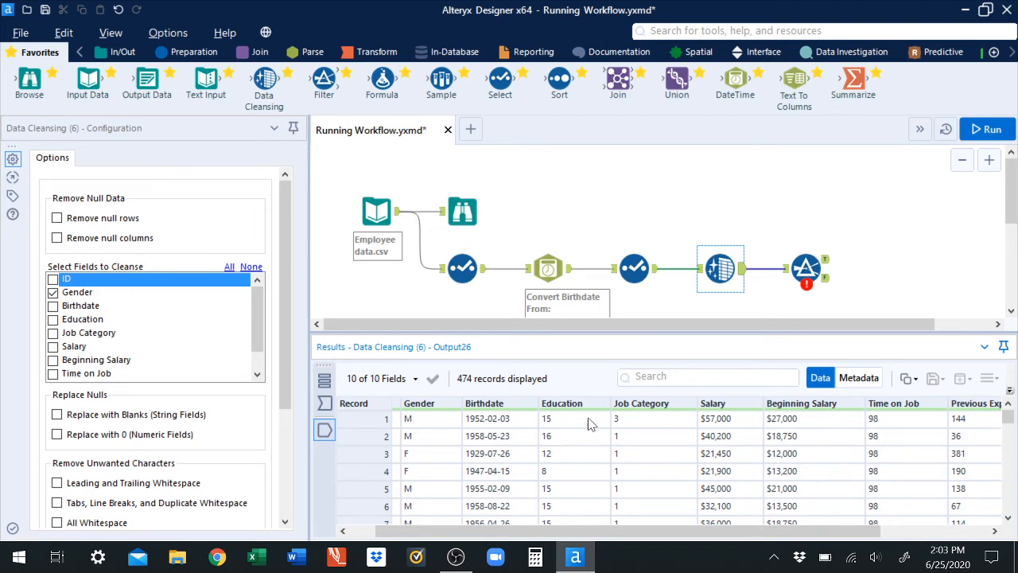
drag(640, 539, 612, 535)
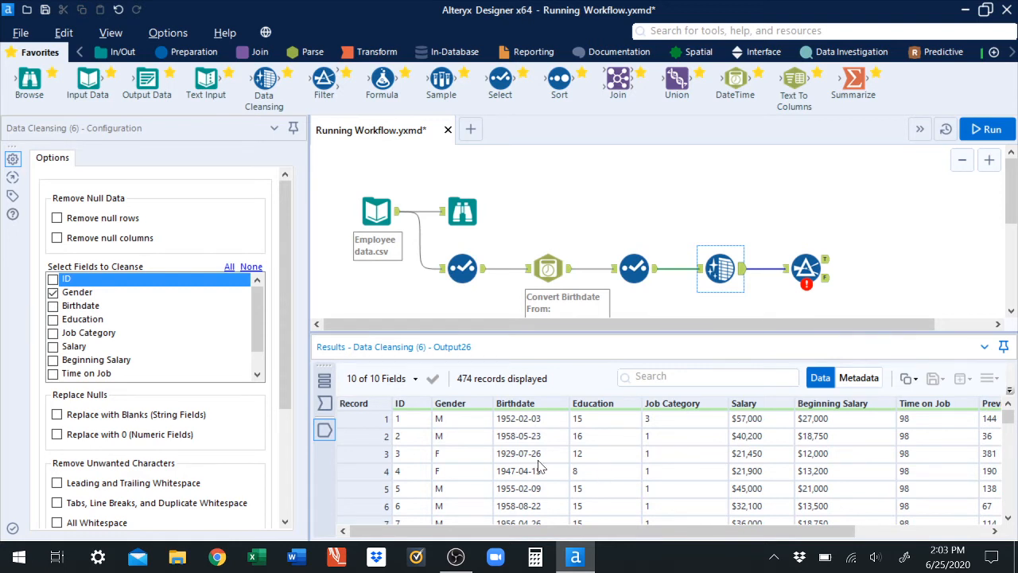
Enter the conditions [Minority]=1 and [Education] <= 12 as the Filter tool's custom expression.
click(808, 268)
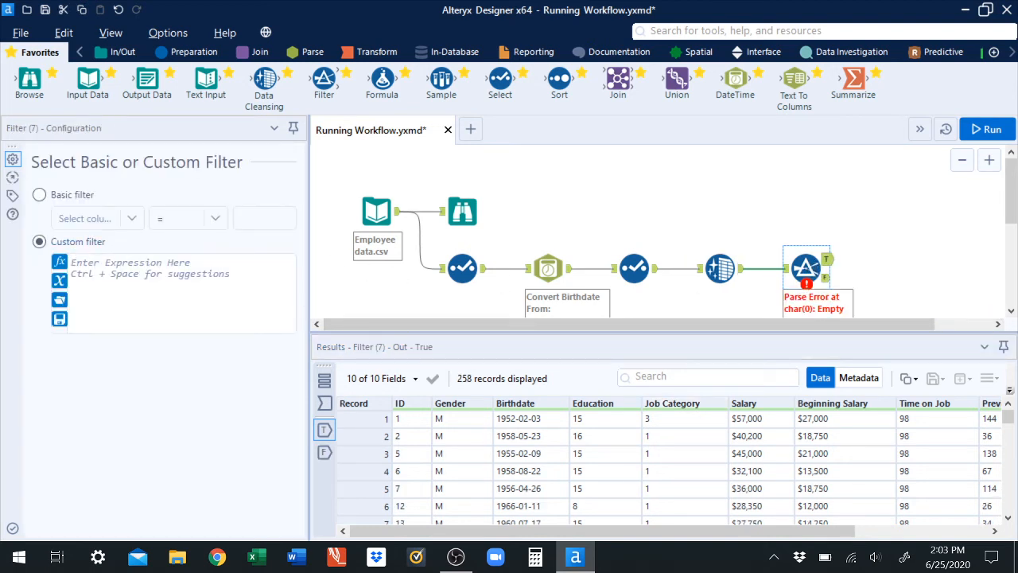
click(119, 277)
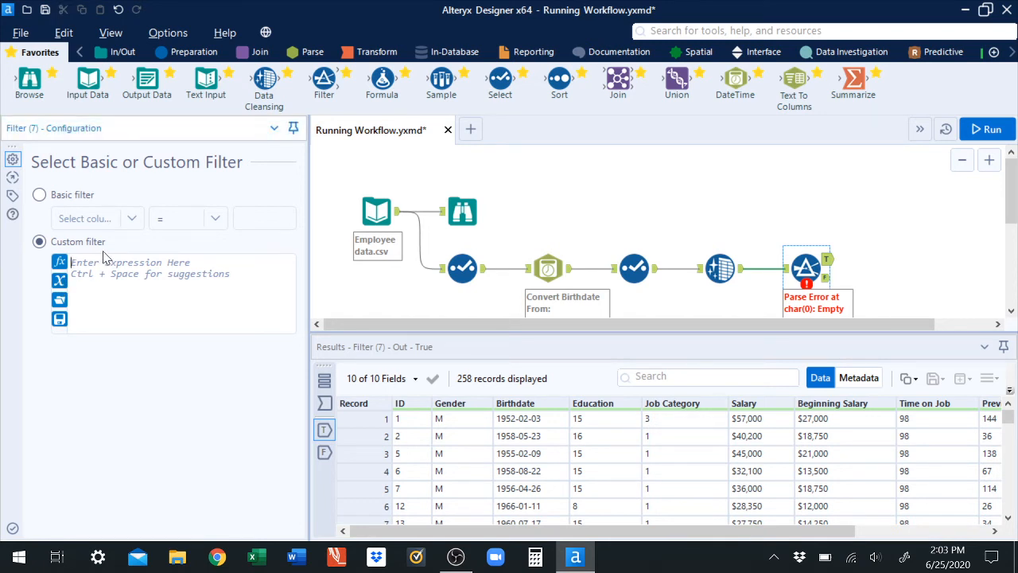
text([)
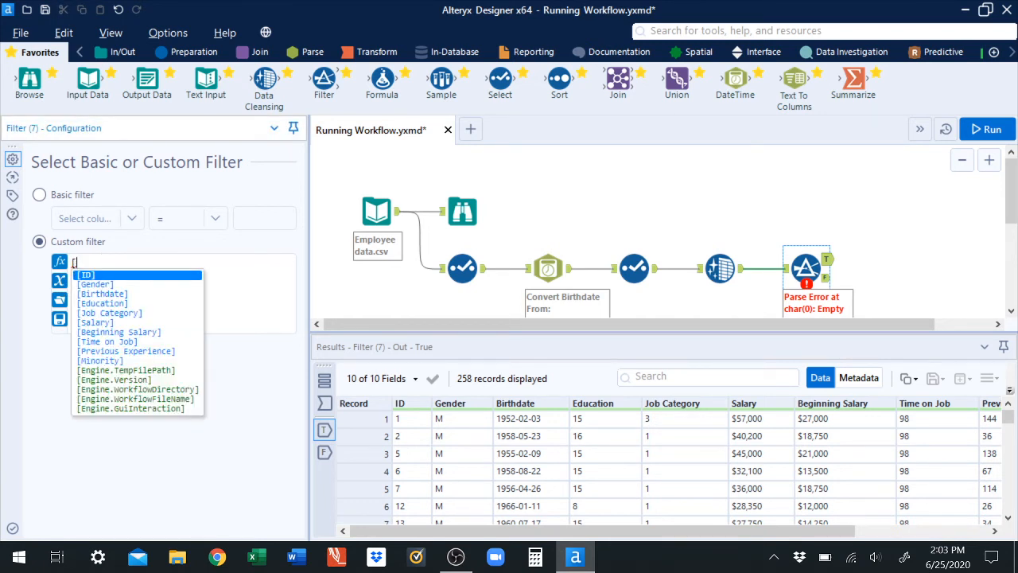
click(120, 362)
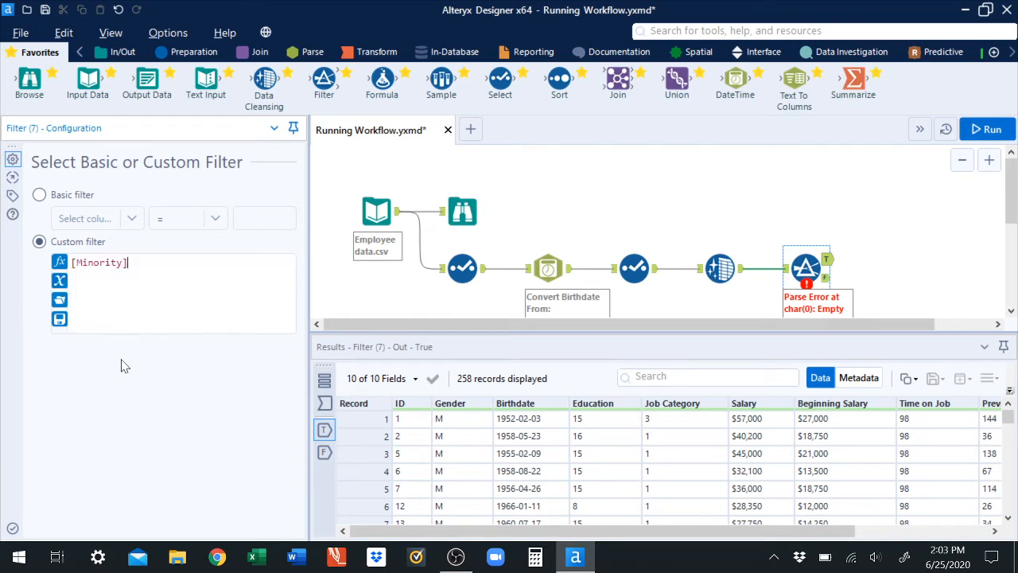
text(=1 and)
text([ed)
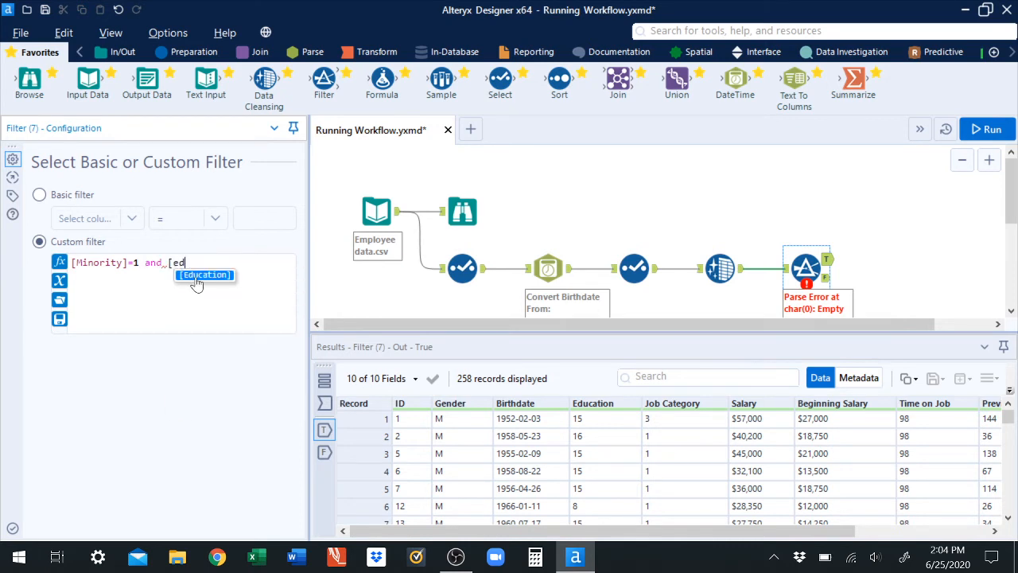
click(195, 276)
text(<=12)
key(BackSpace)
key(BackSpace)
text(12)
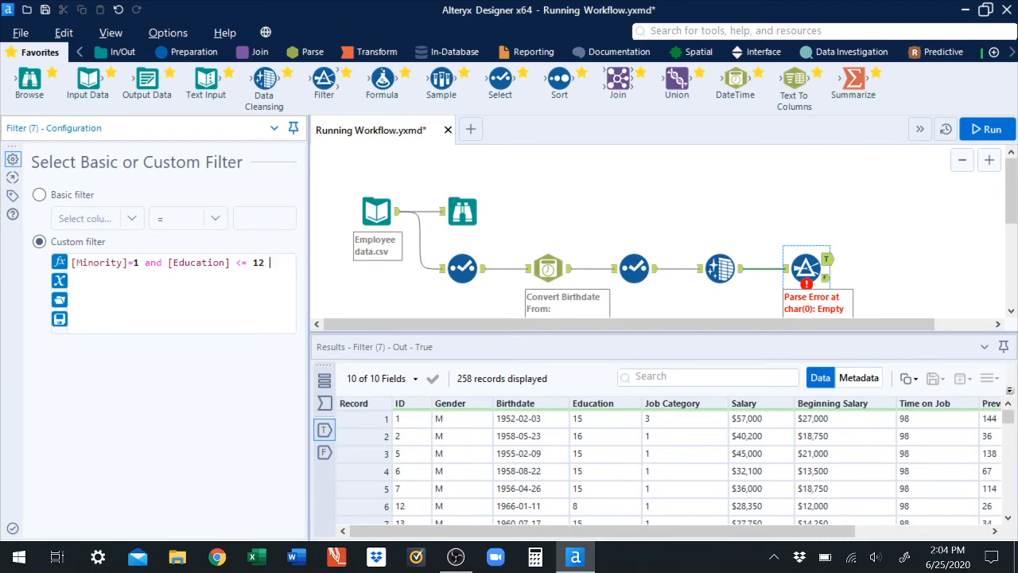
Extend the expression with "and" plus the DateTimeFormat function, using [Birthdate] as its date argument.
text(and)
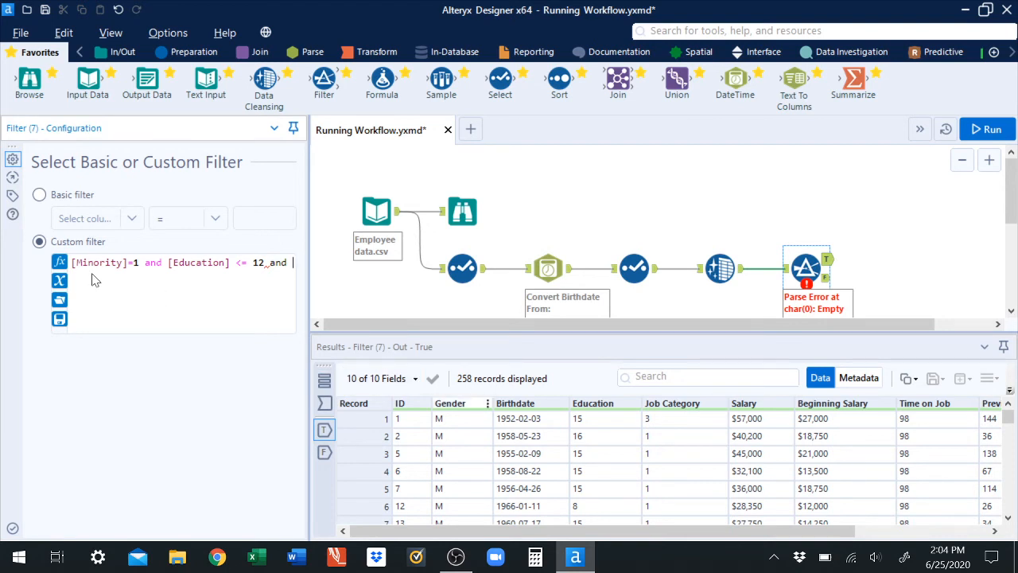
click(63, 263)
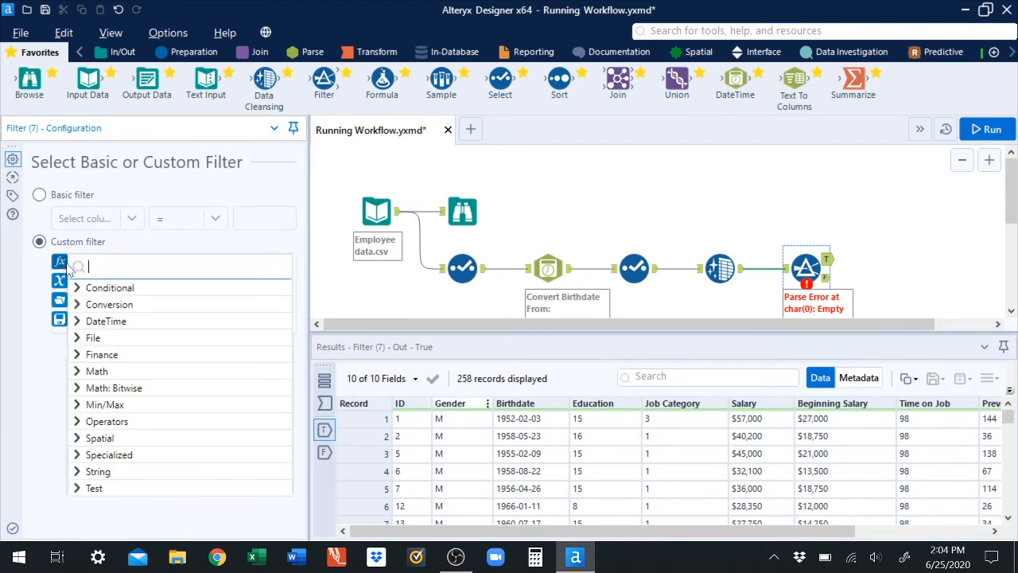
click(73, 321)
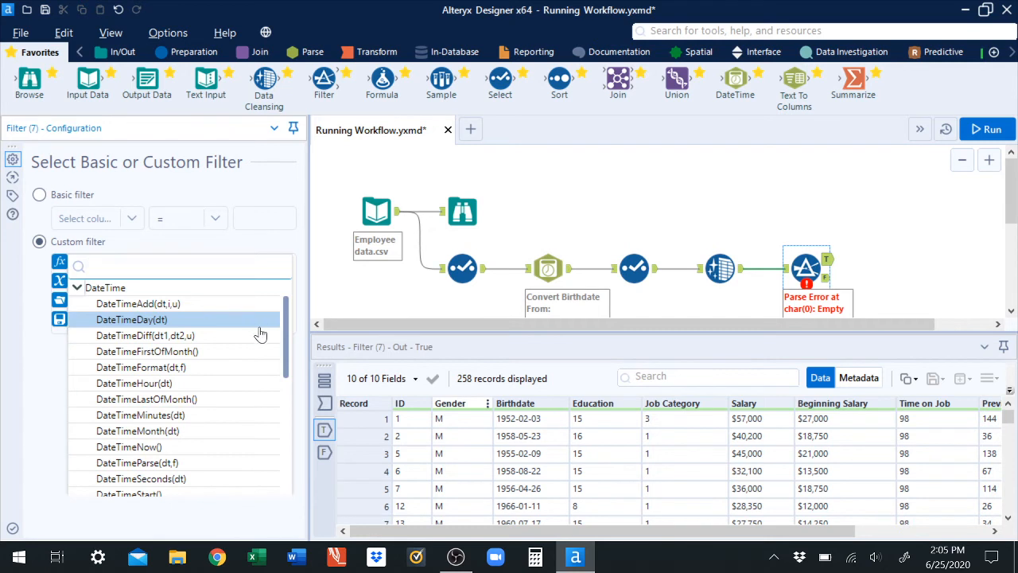
click(177, 368)
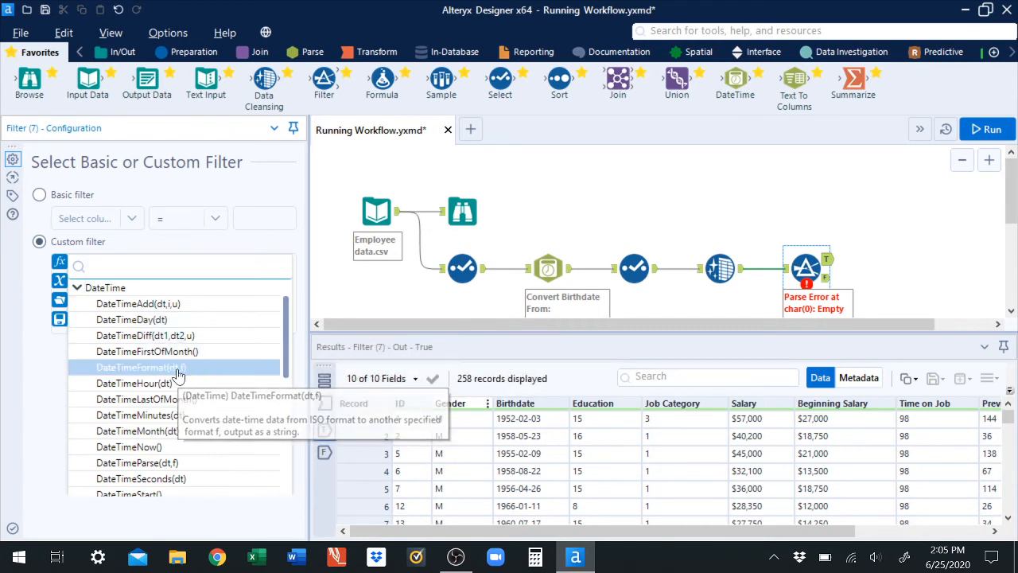
double_click(176, 368)
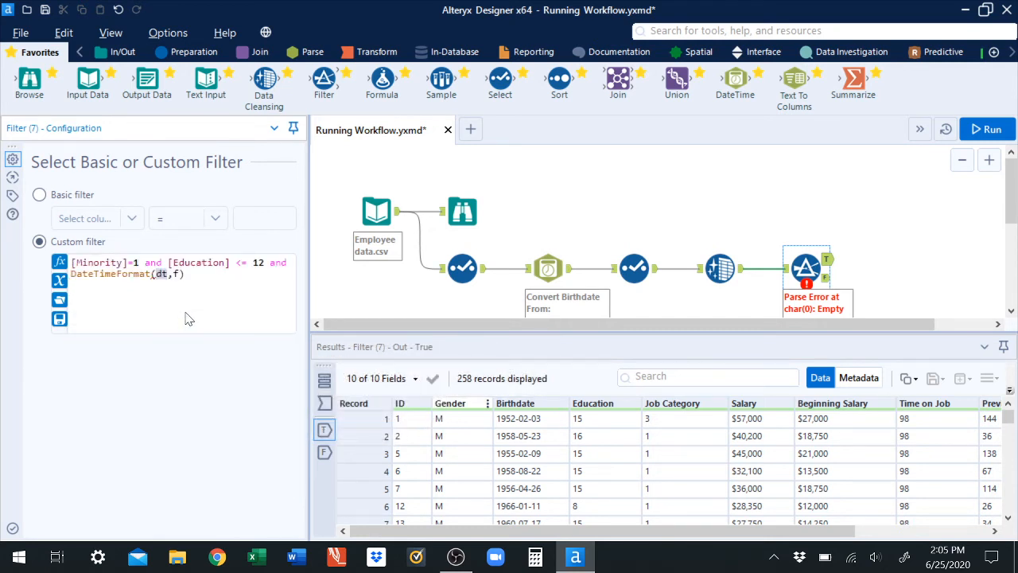
click(60, 280)
double_click(148, 355)
Set the DateTimeFormat function's format argument to "%Y" in quotation marks.
key(BackSpace)
text(%Y)
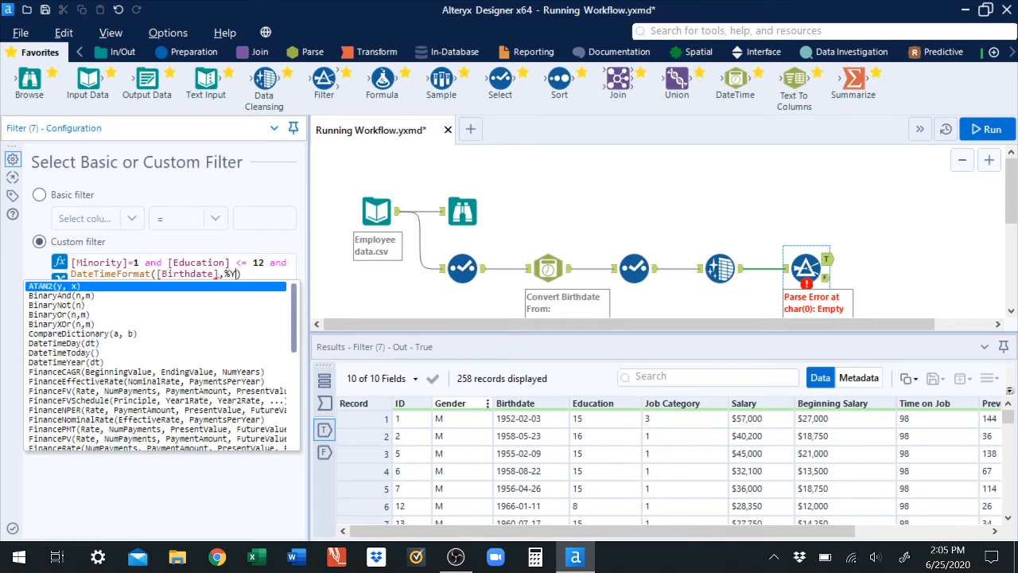
key(BackSpace)
key(BackSpace)
key(BackSpace)
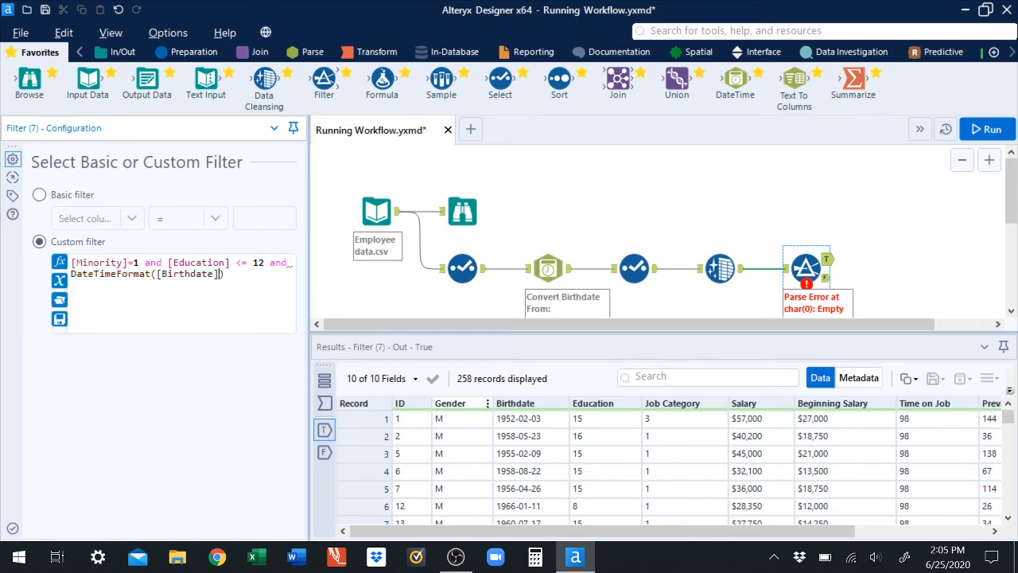
text(,")
text(%)
text(Y)
text(")
key(BackSpace)
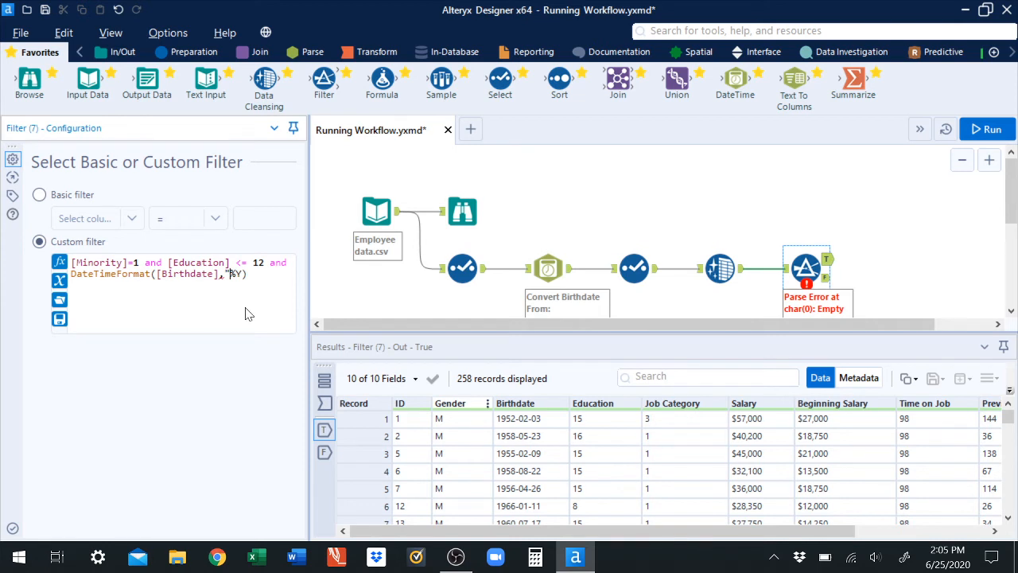
text(")
Highlight the DateTimeFormat([Birthdate],"%Y") term in the filter expression to examine it.
key(shift+Left)
key(shift+Left)
key(shift+Left)
key(shift+Left)
key(shift+Left)
key(shift+Left)
key(shift+Left)
key(shift+Left)
key(shift+Left)
key(shift+Left)
key(shift+Left)
key(shift+Left)
key(shift+Left)
key(shift+Left)
key(shift+Left)
key(shift+Left)
key(shift+Left)
key(shift+Left)
key(shift+Left)
key(shift+Left)
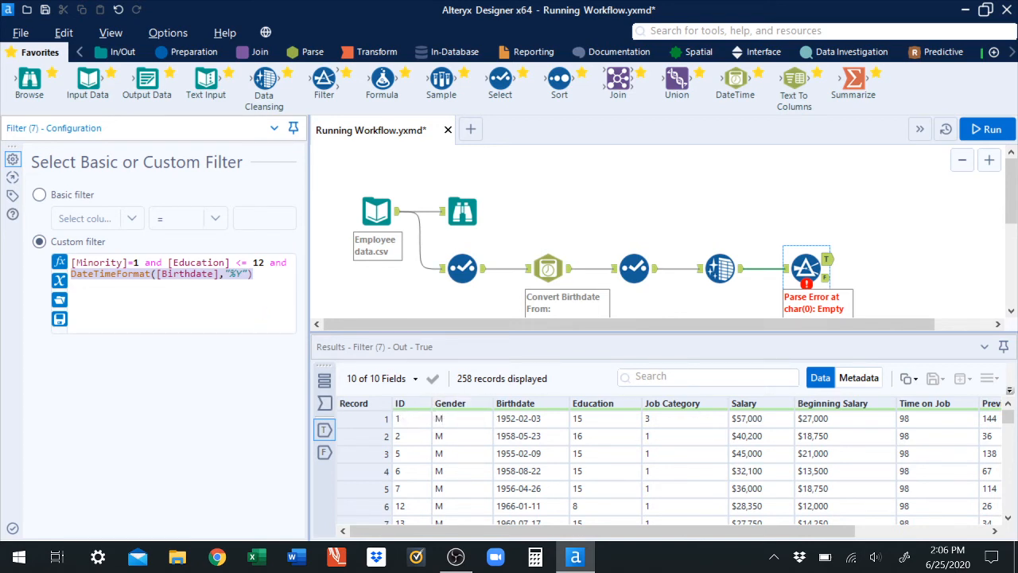
Complete the birth year condition with >= "1950" and append another "and" to the expression.
click(265, 298)
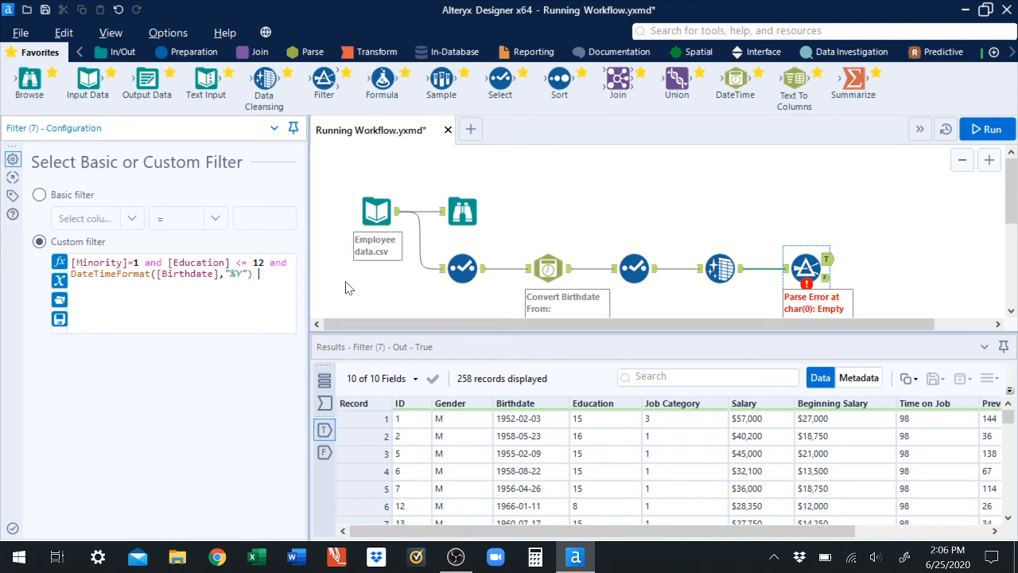
text(<=)
key(BackSpace)
text("1)
key(BackSpace)
key(BackSpace)
key(BackSpace)
key(BackSpace)
text(>= "1950" and)
Copy the DateTimeFormat([Birthdate],"%Y") term to the end of the expression and follow it with < "1960".
drag(253, 273, 64, 283)
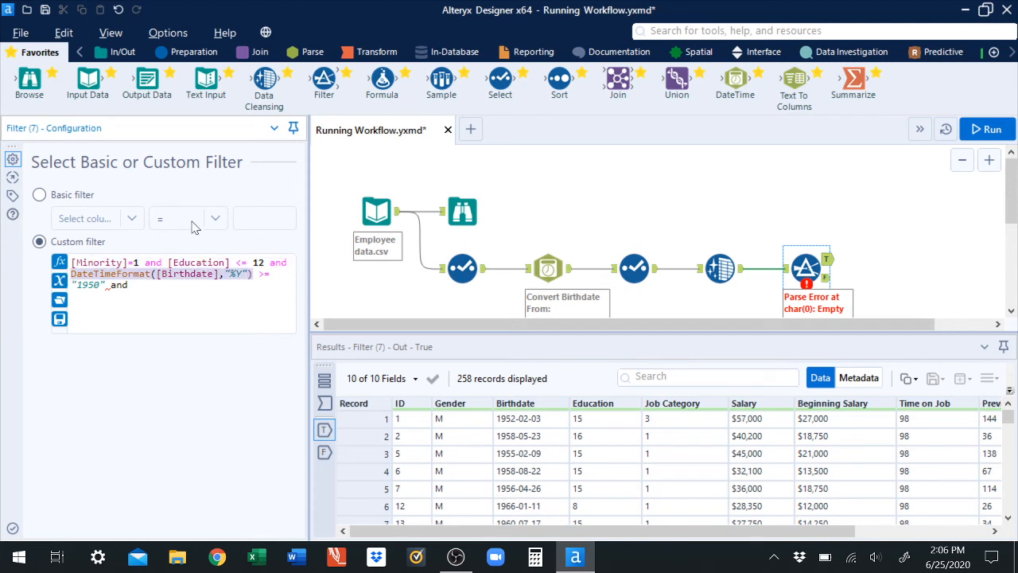
key(ctrl+c)
key(ctrl+End)
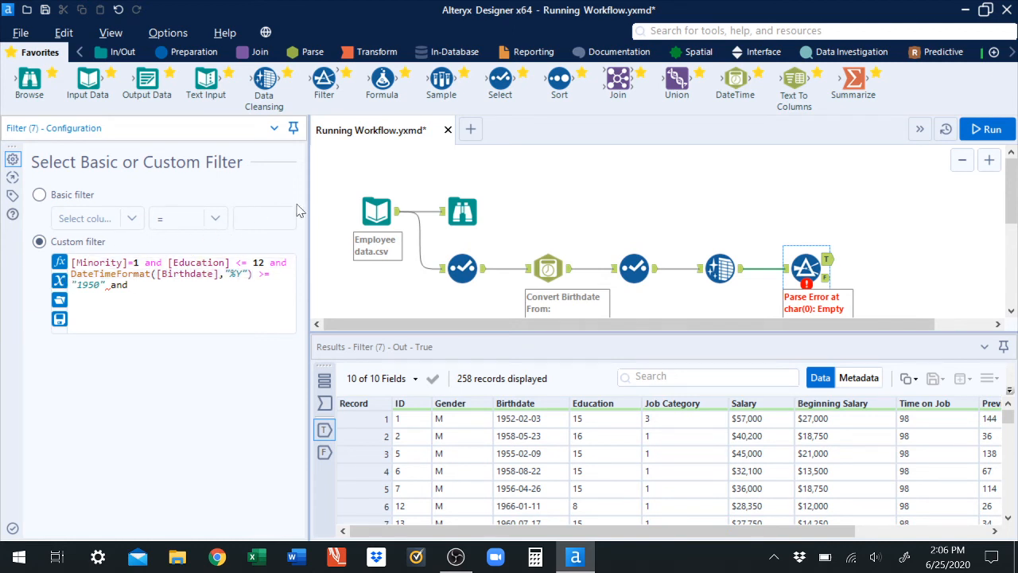
key(ctrl+v)
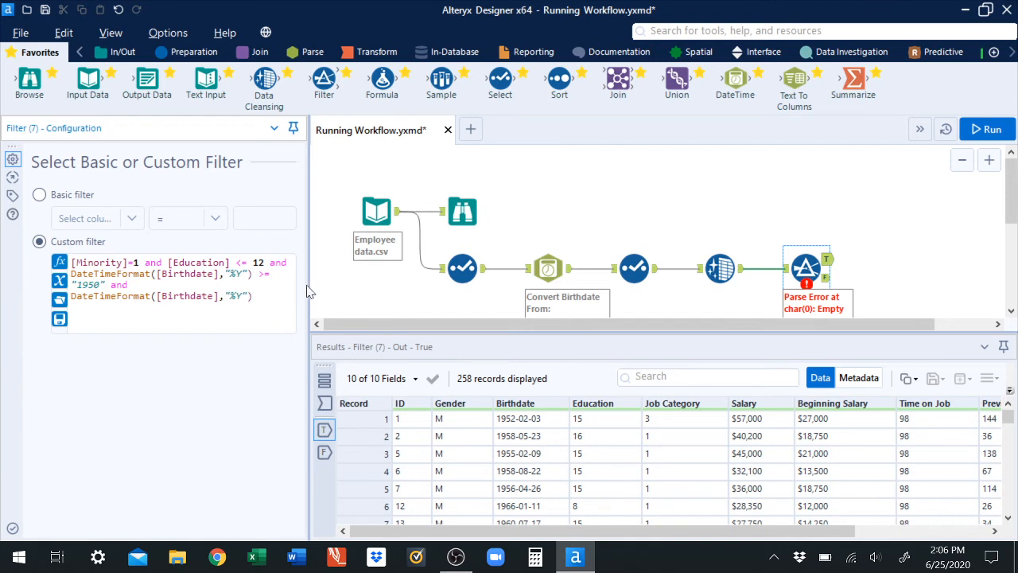
text(< "1960")
Switch to Chrome and search Google for "datetimeformat alteryx" to look up the %Y format argument.
drag(249, 275, 225, 275)
click(218, 558)
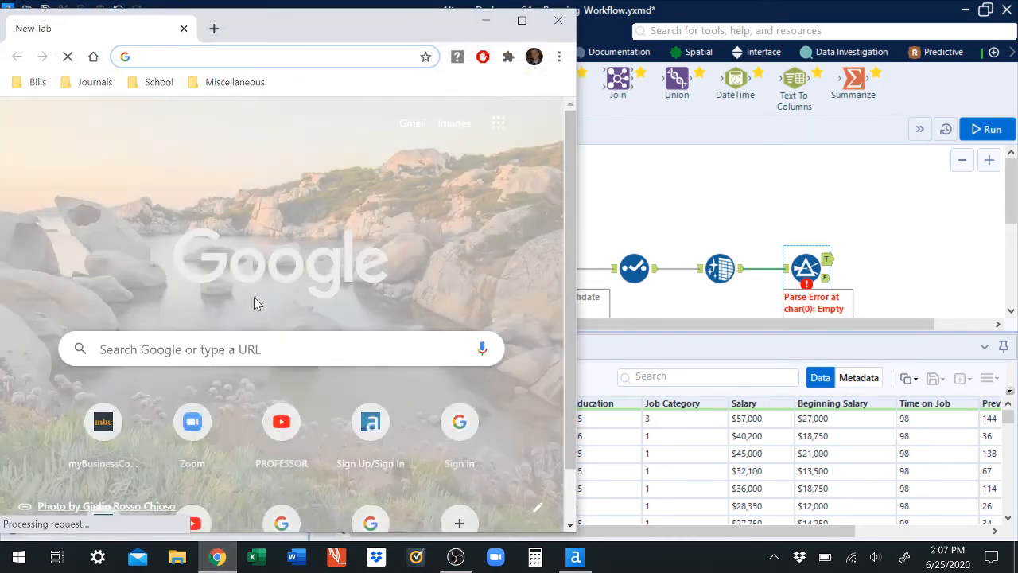
text(da)
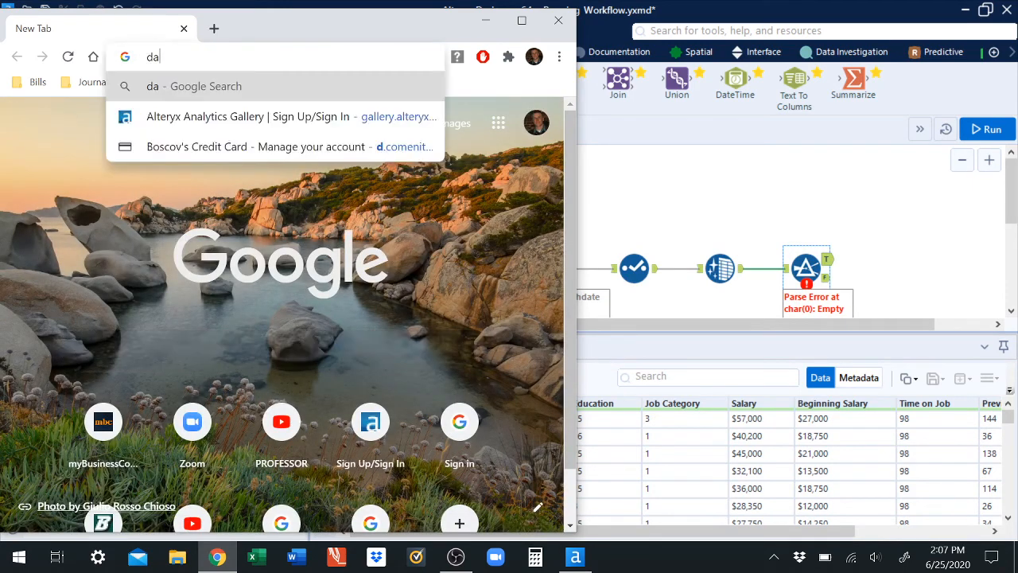
text(tetimefo)
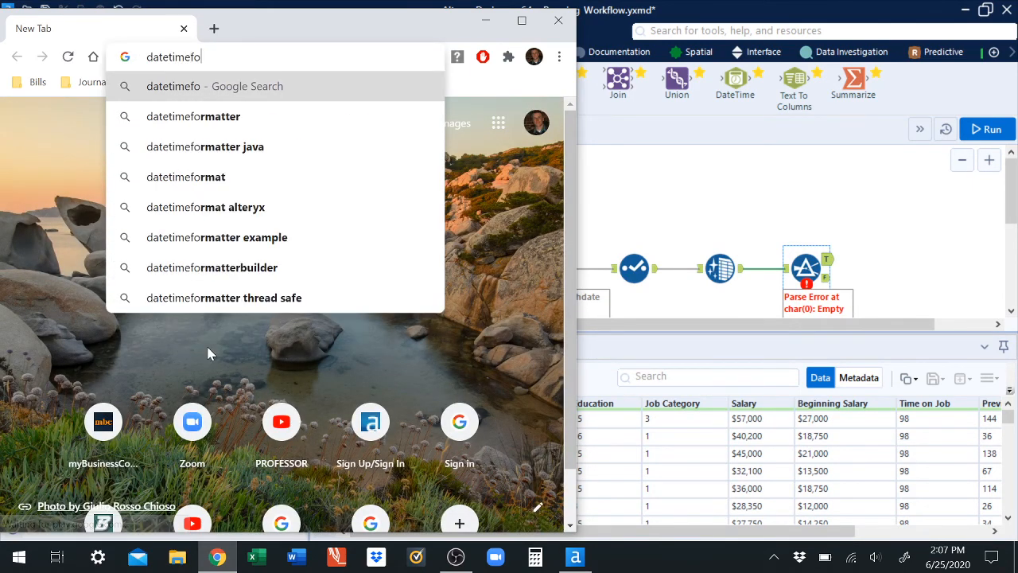
text(rmat alteryx')
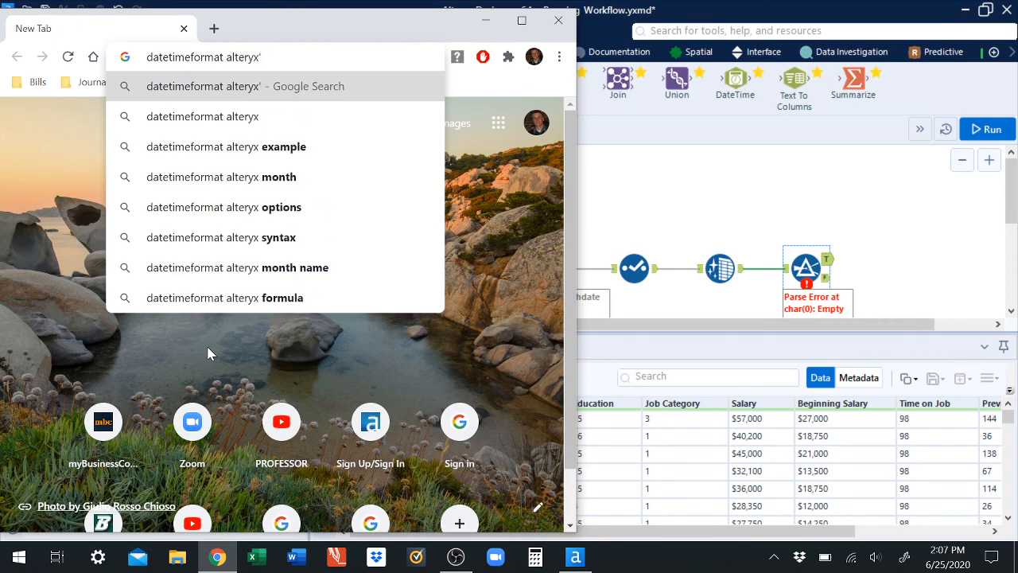
key(BackSpace)
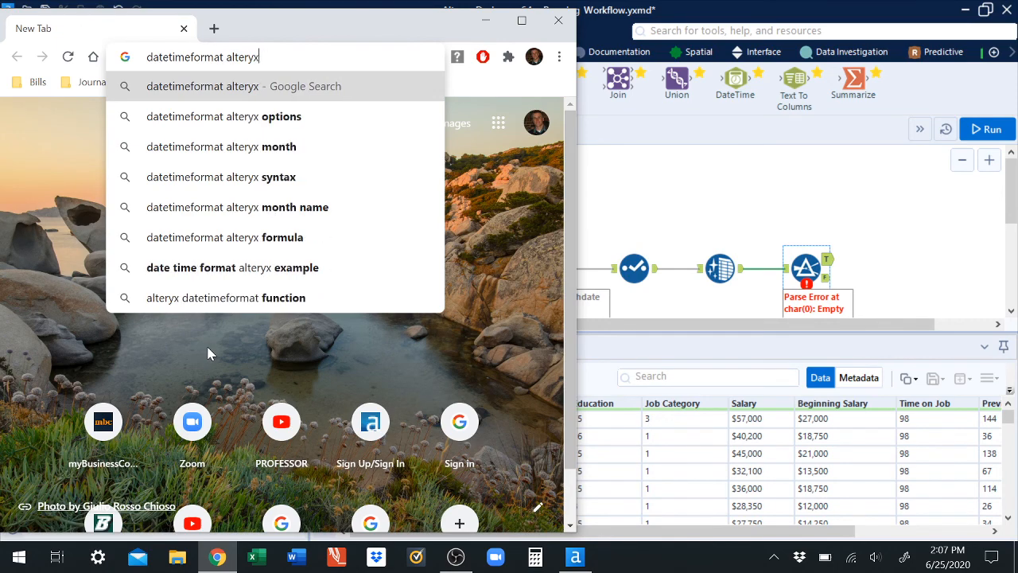
key(Return)
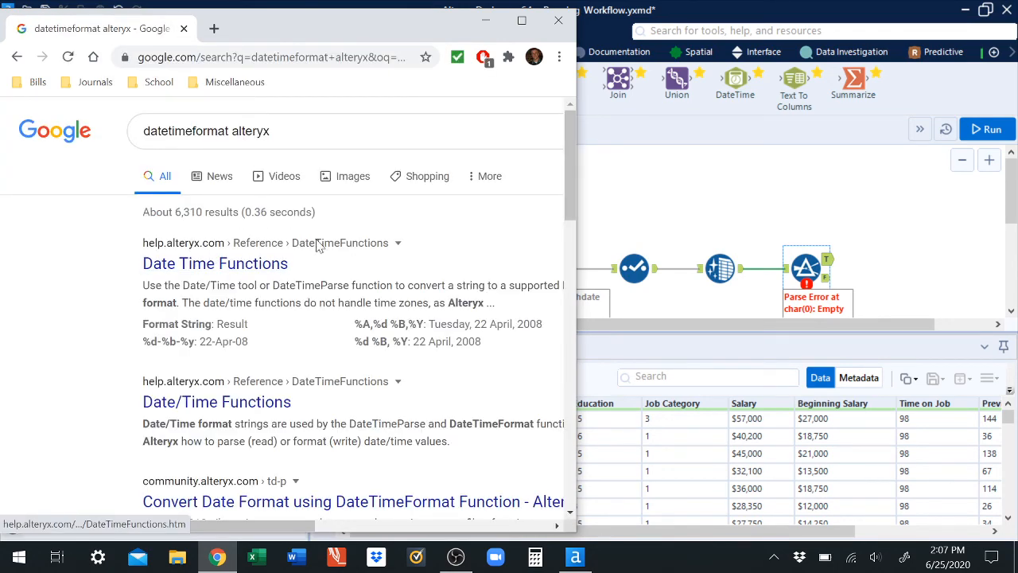
Open the Alteryx Date Time Functions help page in a maximized window and highlight the %Y specifier in the format table.
click(237, 274)
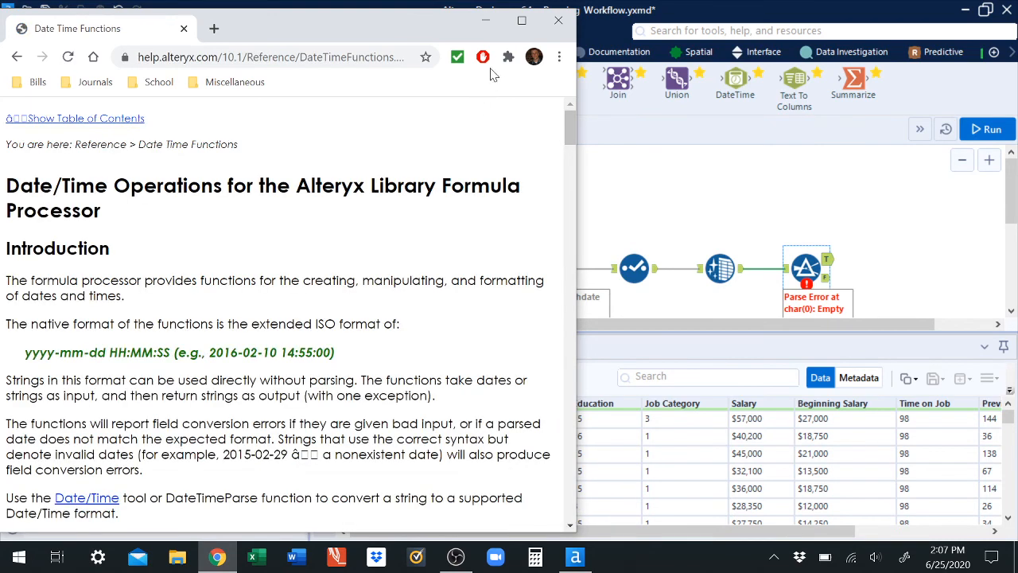
click(521, 20)
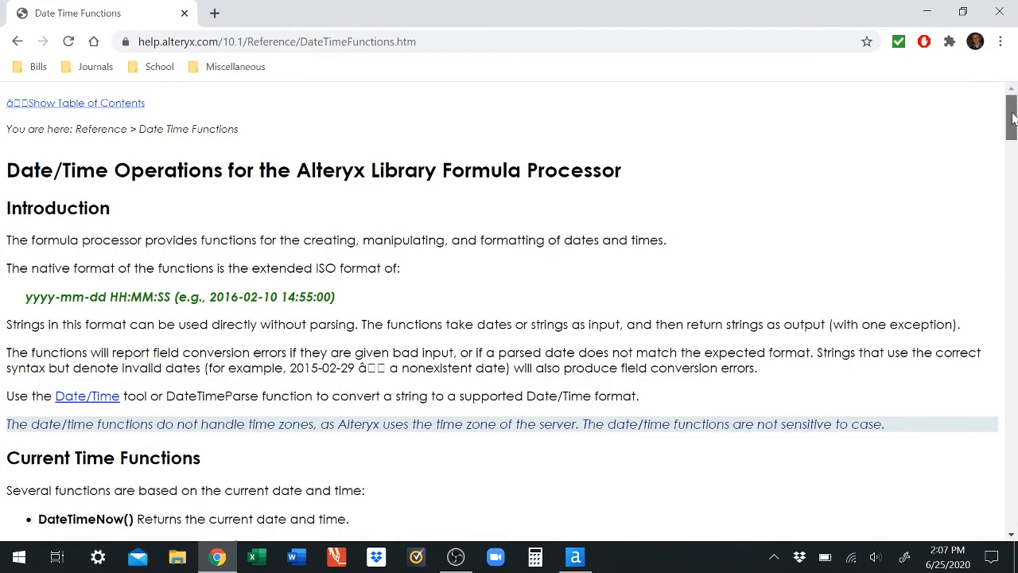
drag(1011, 117, 1012, 503)
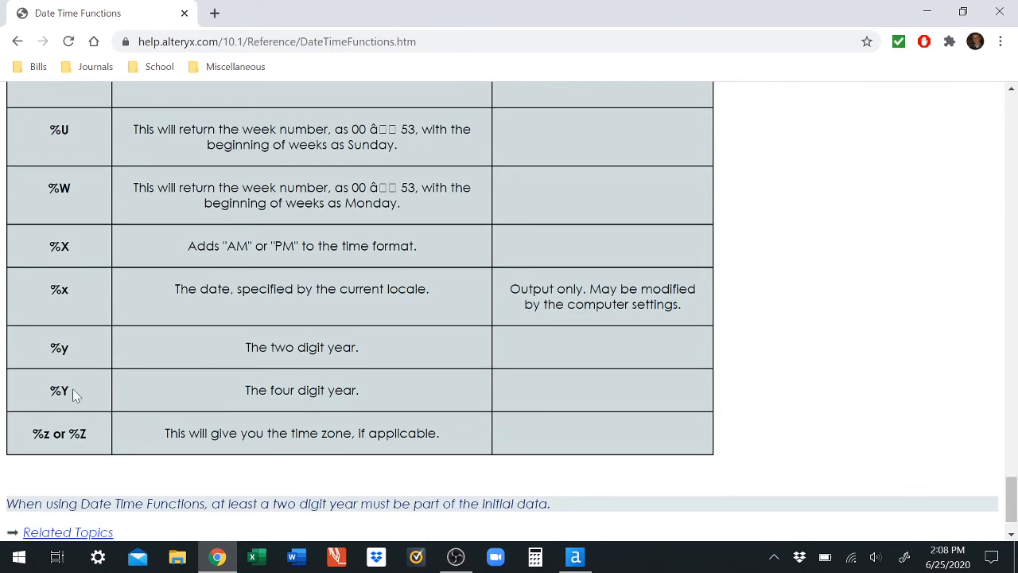
drag(73, 390, 48, 390)
Check the %W week-number specifier in the help page's format table and return to Alteryx Designer.
mouse_move(585, 562)
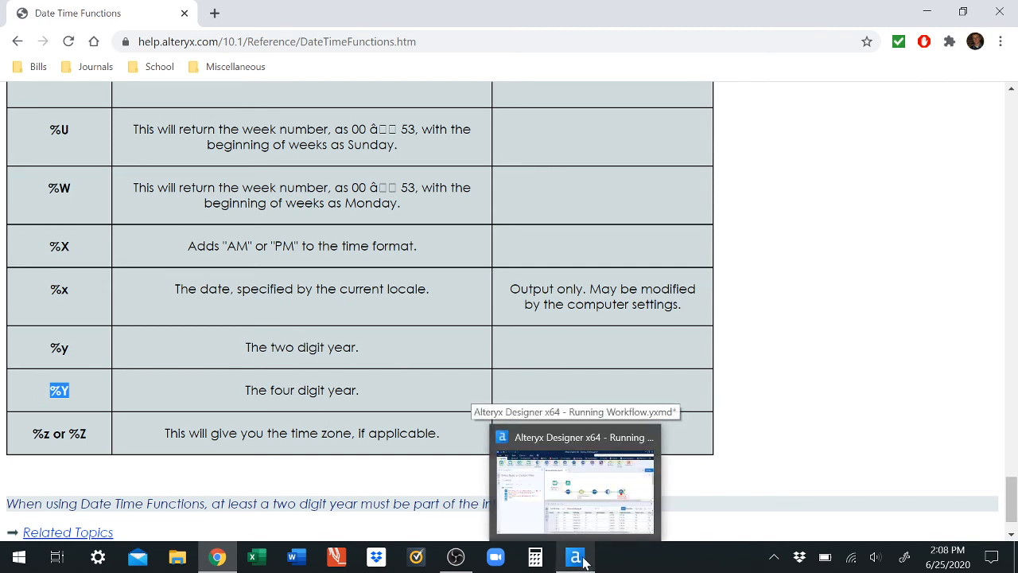
click(578, 556)
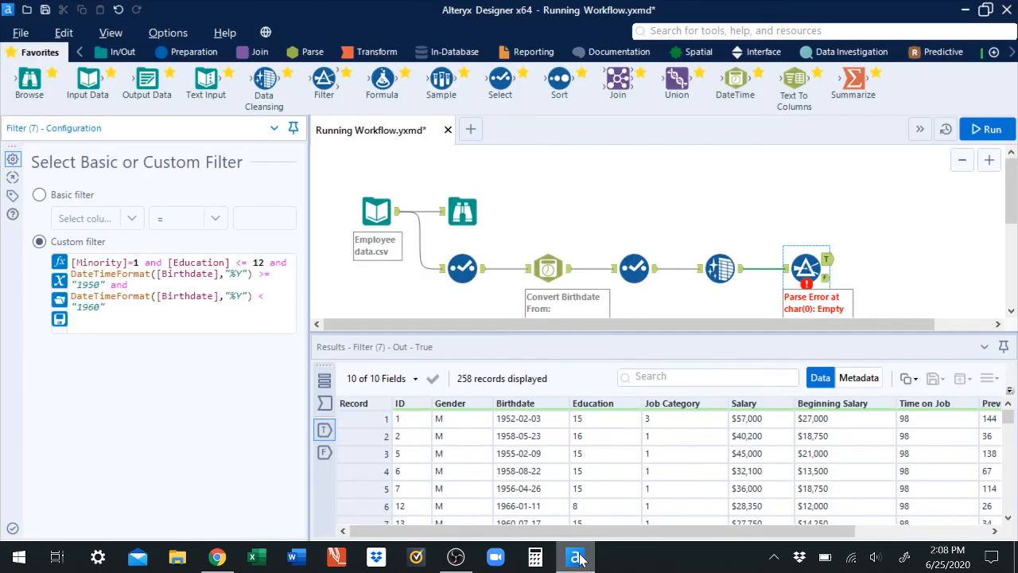
click(576, 556)
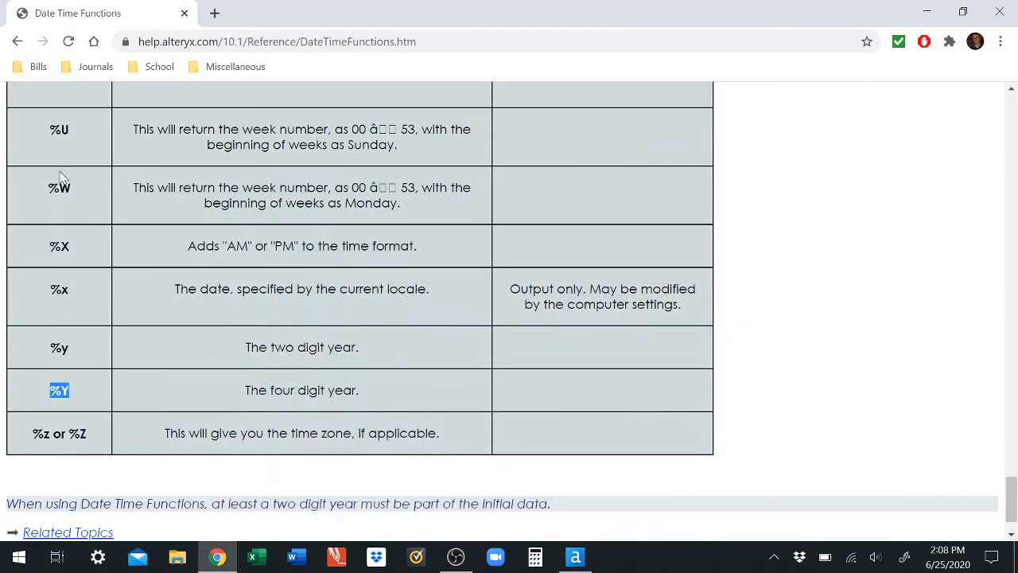
click(84, 197)
drag(62, 194, 48, 193)
click(583, 560)
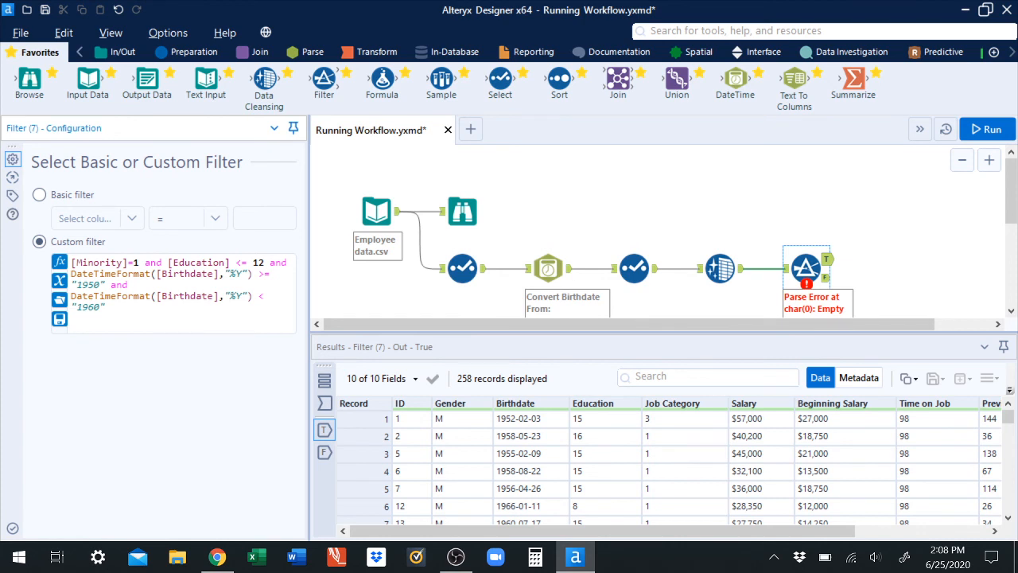
Run the workflow and examine the Filter's True output across the Birthdate, Education and Minority columns.
click(976, 134)
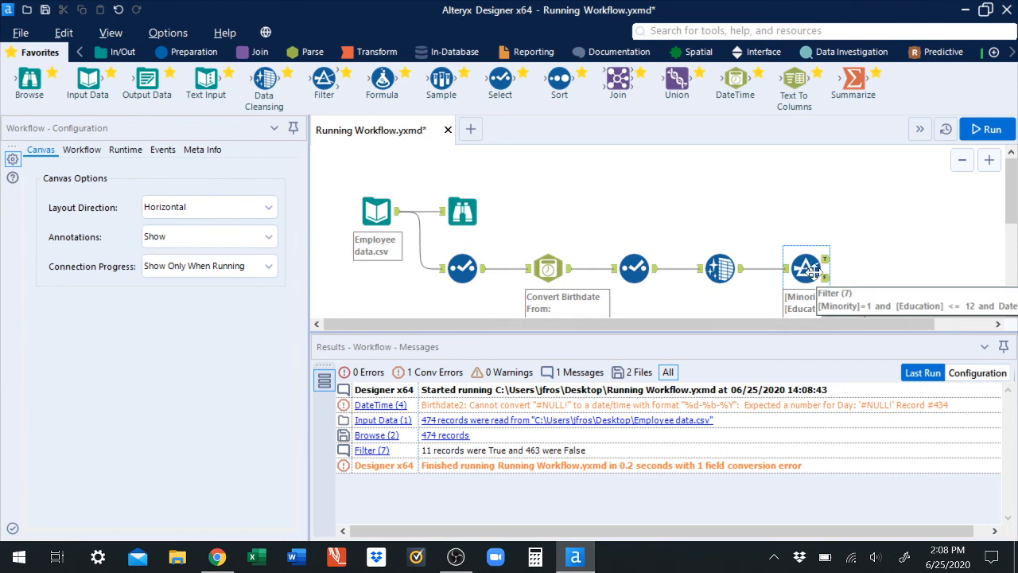
click(827, 262)
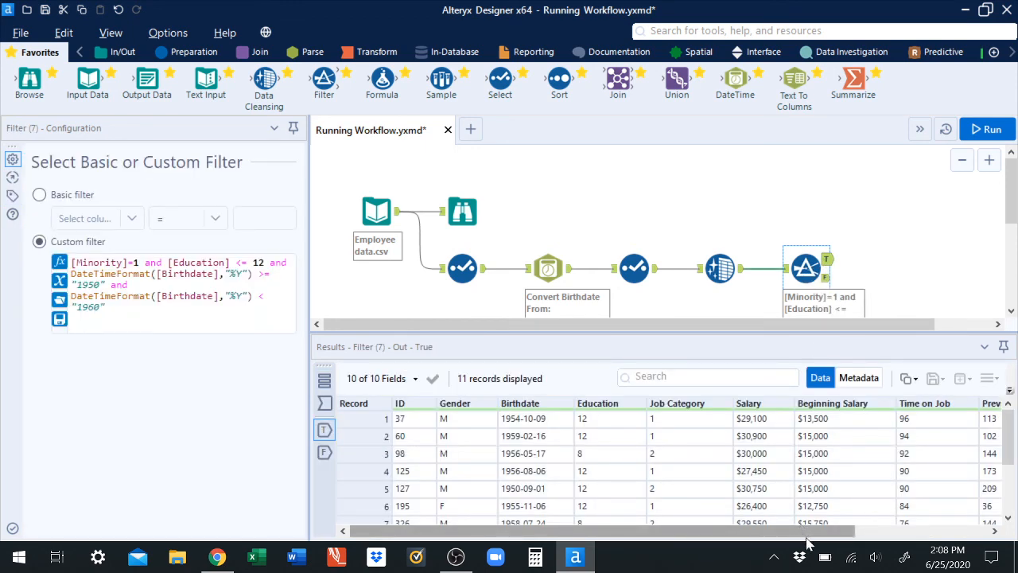
drag(805, 534, 965, 546)
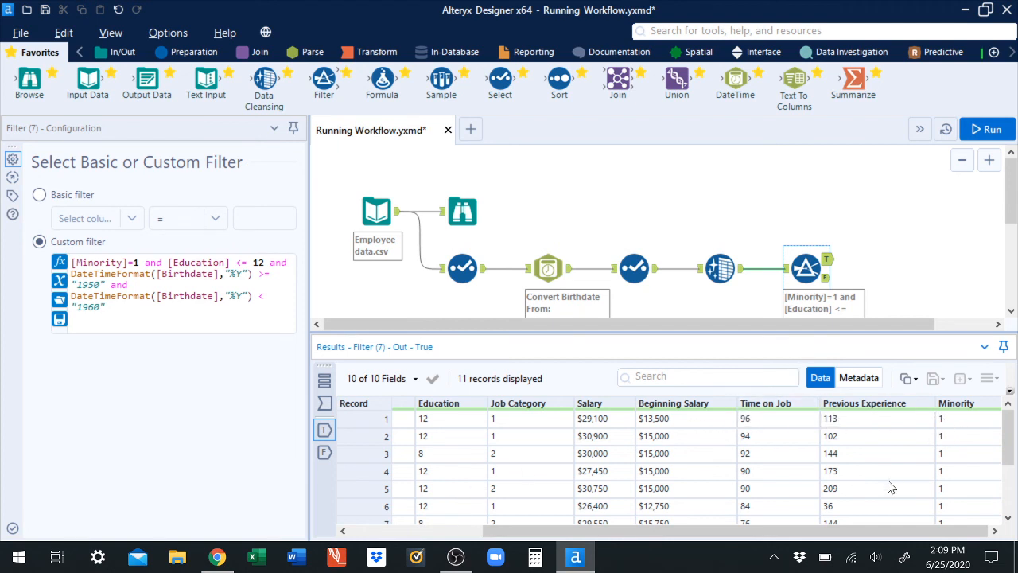
scroll(866, 534, left, 3)
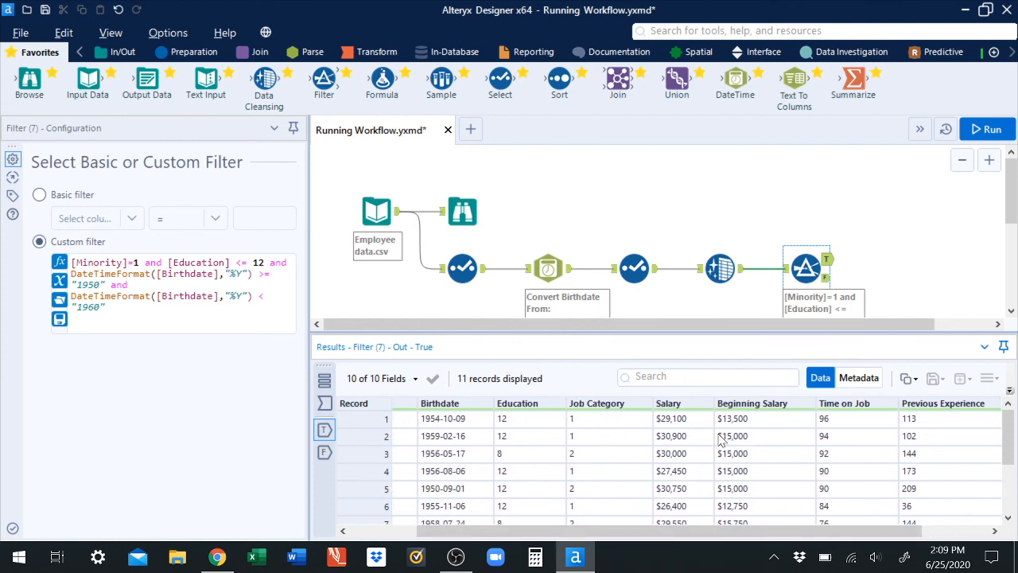
drag(718, 534, 630, 540)
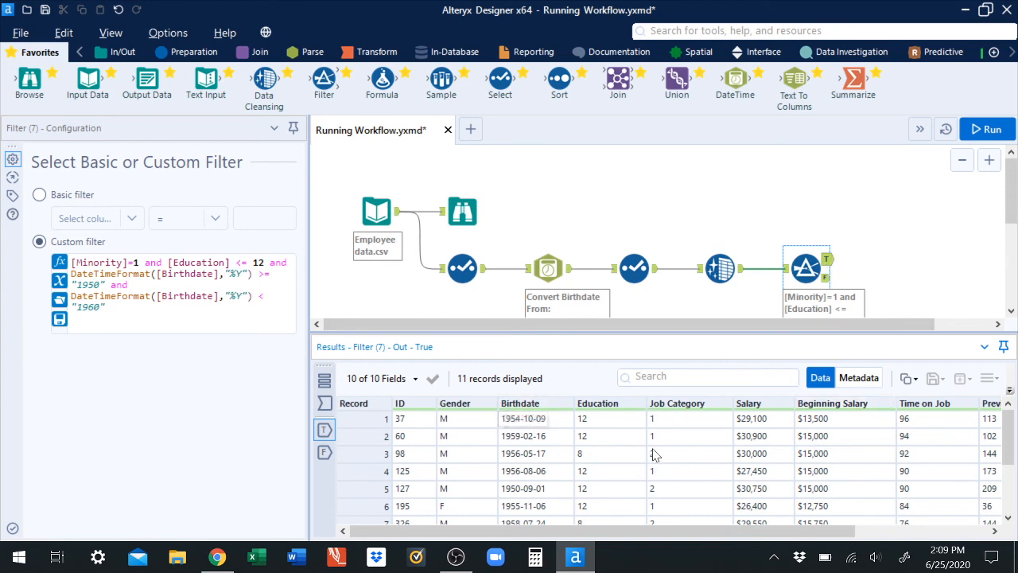
drag(700, 531, 843, 548)
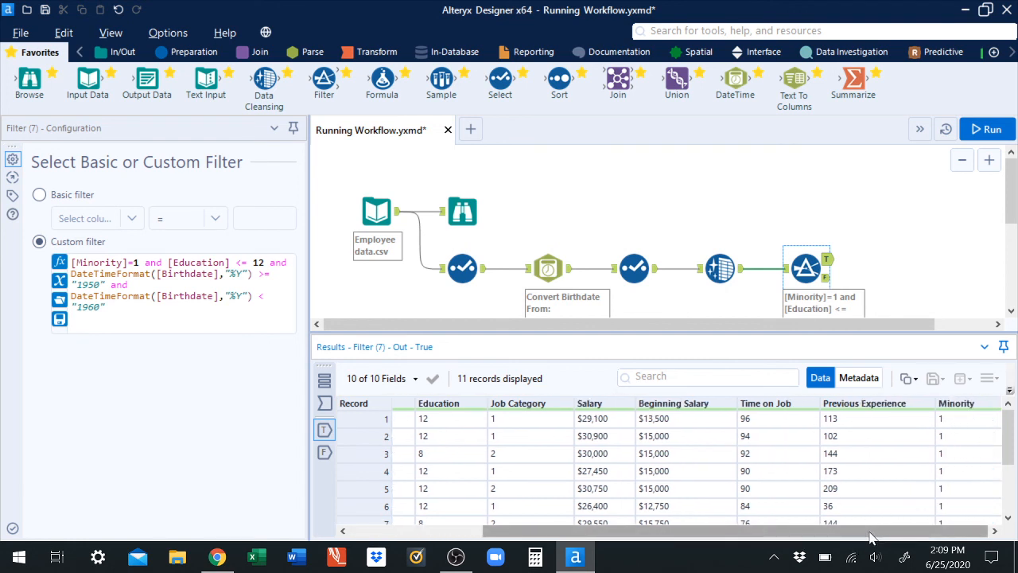
drag(783, 534, 640, 538)
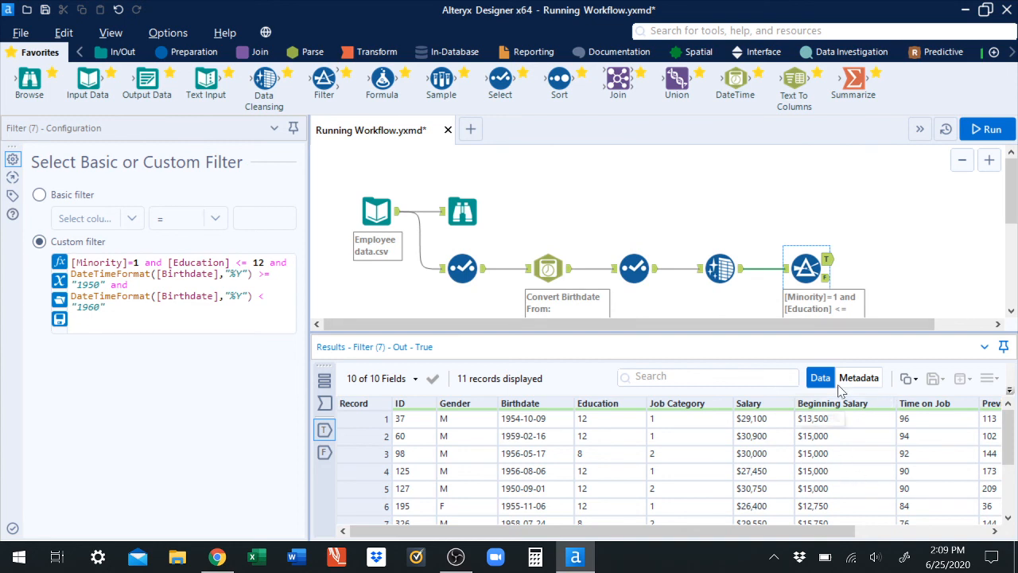
Examine the Filter's False output and highlight the complete custom filter expression for review.
click(824, 279)
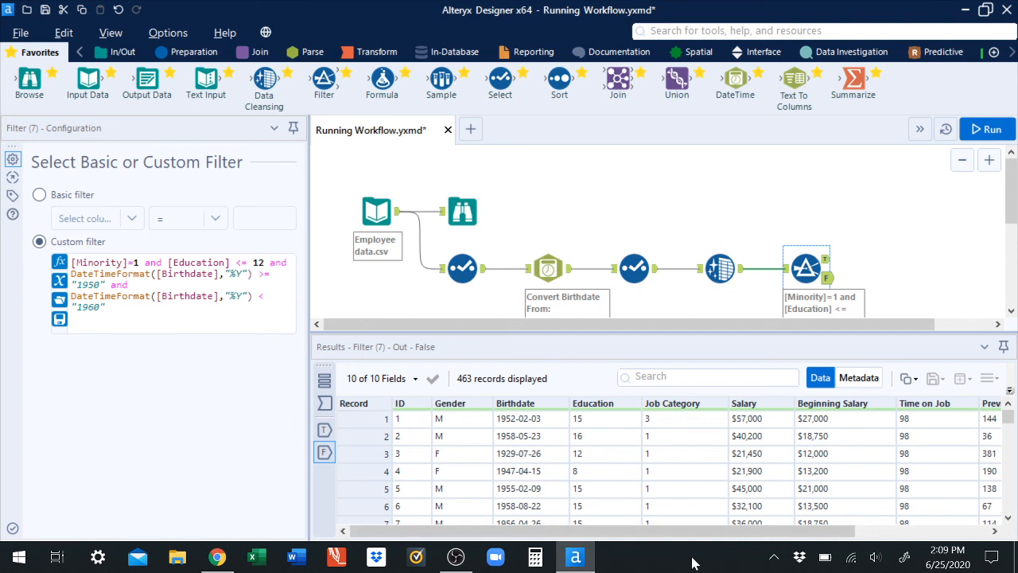
drag(708, 533, 772, 539)
drag(109, 308, 71, 263)
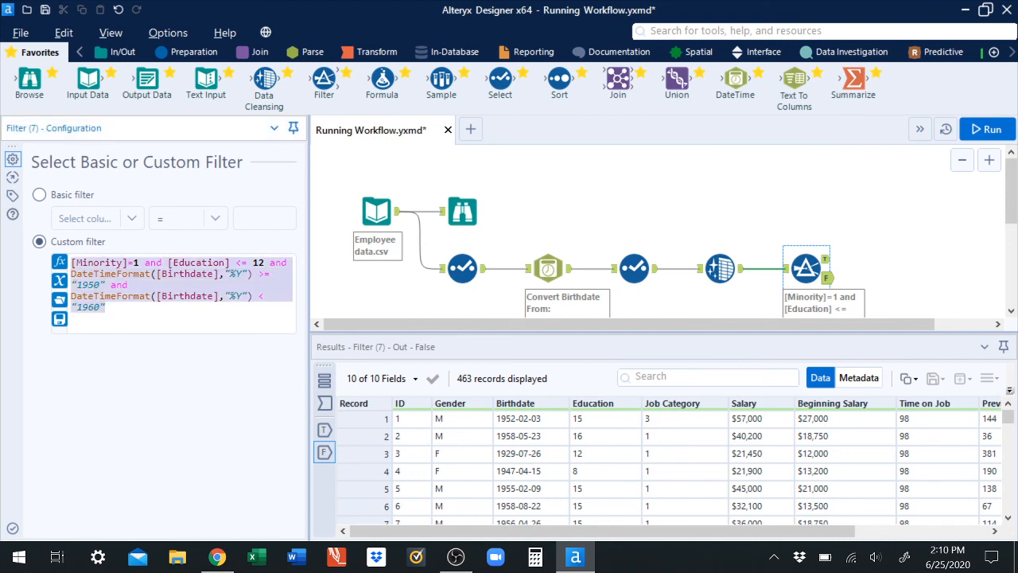
click(131, 320)
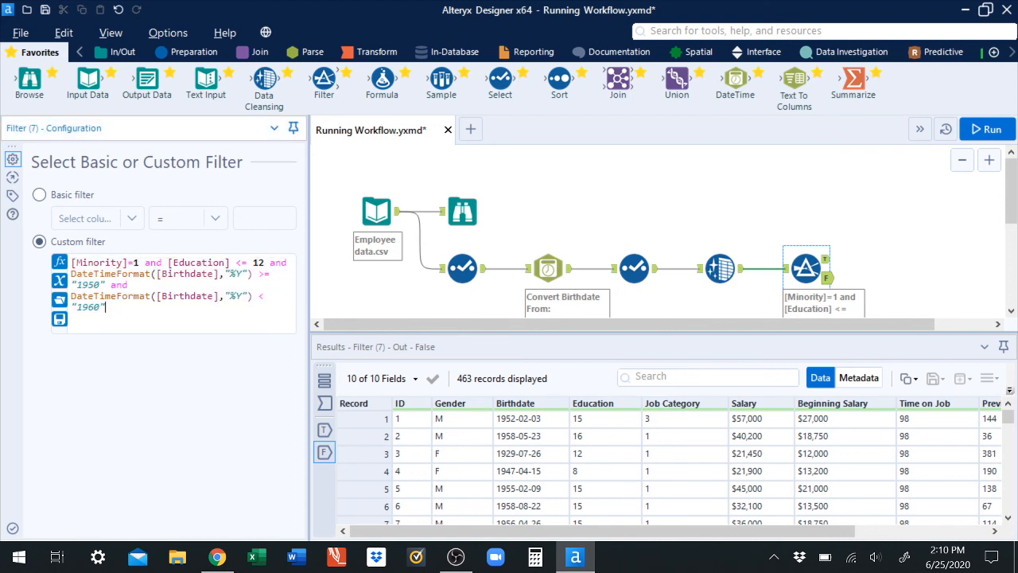